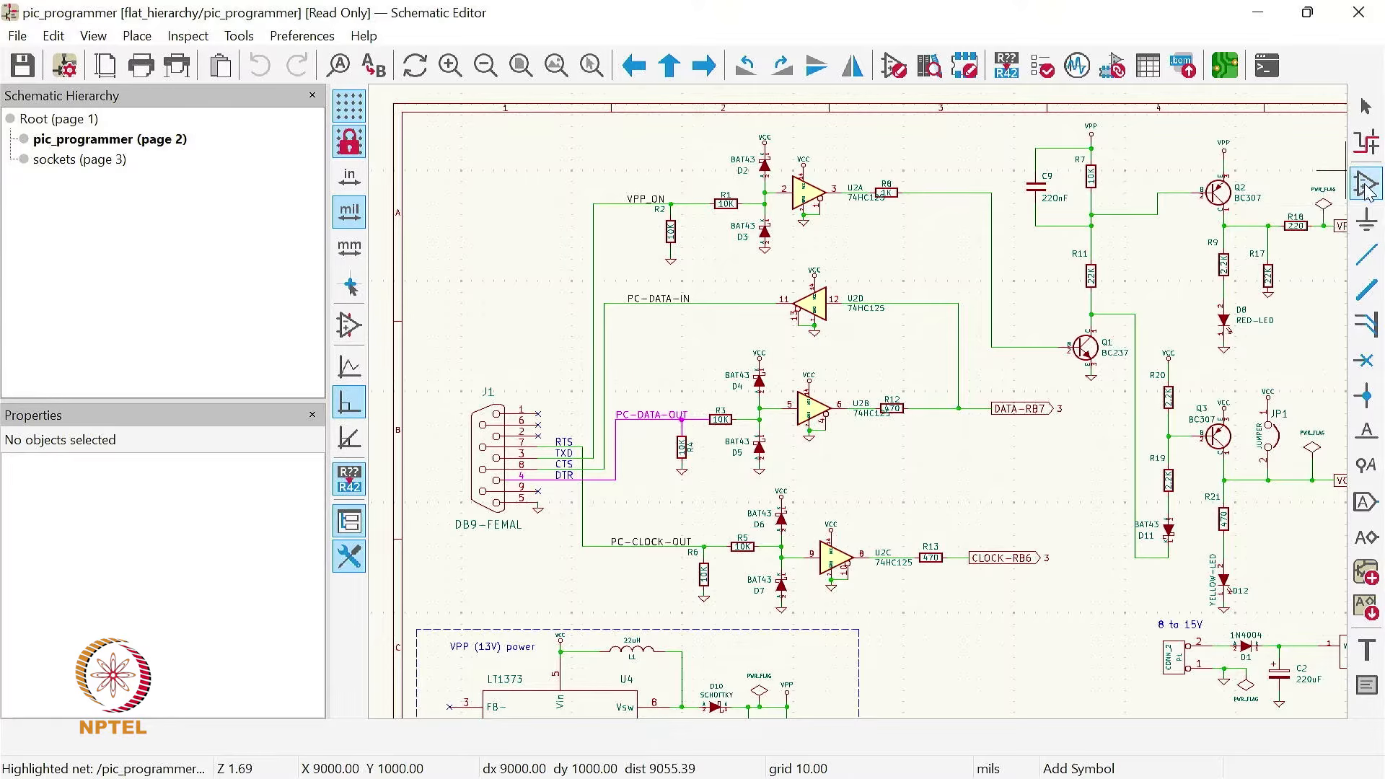
Step: Look up the STM32F030RCTx symbol and its default footprint in the symbol chooser, and close it without placing anything
{"action": "left_click", "coordinate": [1365, 186]}
{"action": "left_click", "coordinate": [820, 245]}
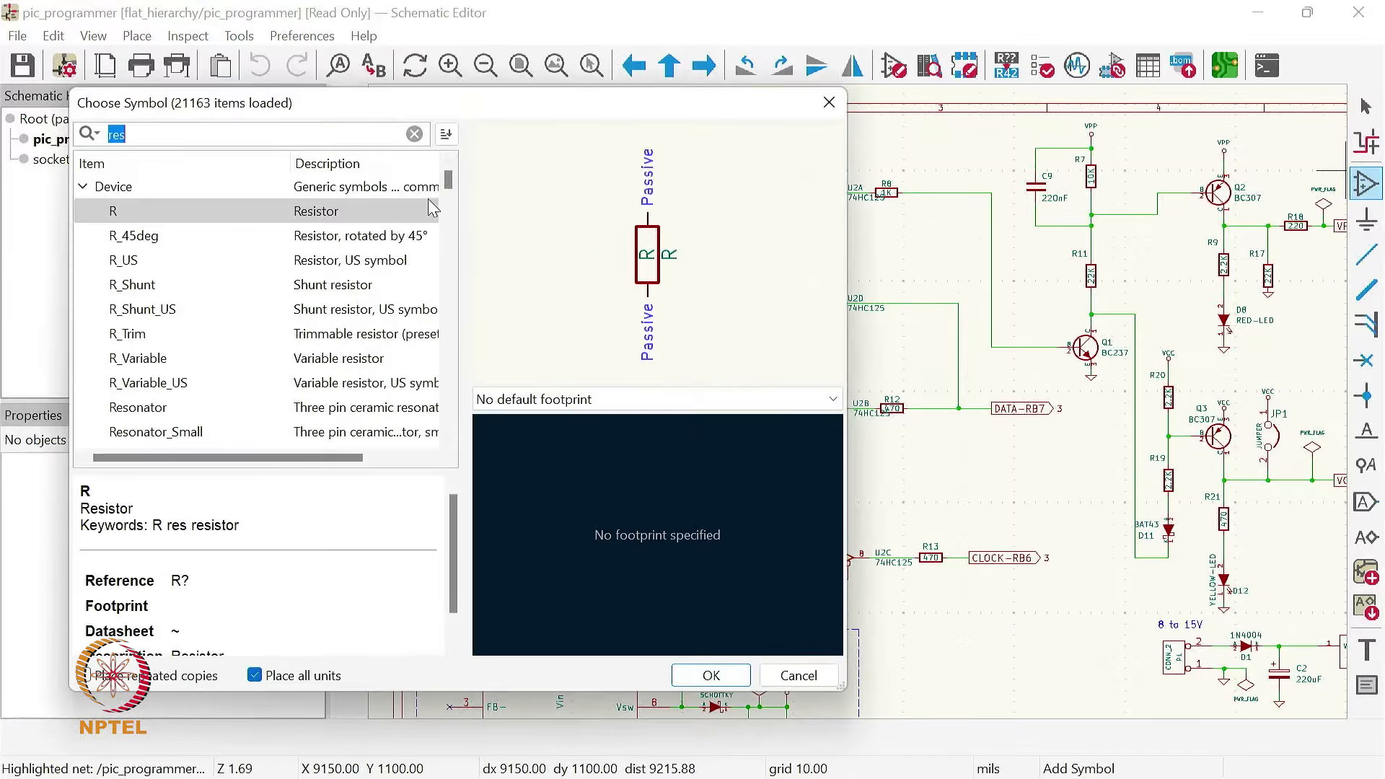
{"action": "left_click_drag", "start_coordinate": [448, 179], "coordinate": [447, 252]}
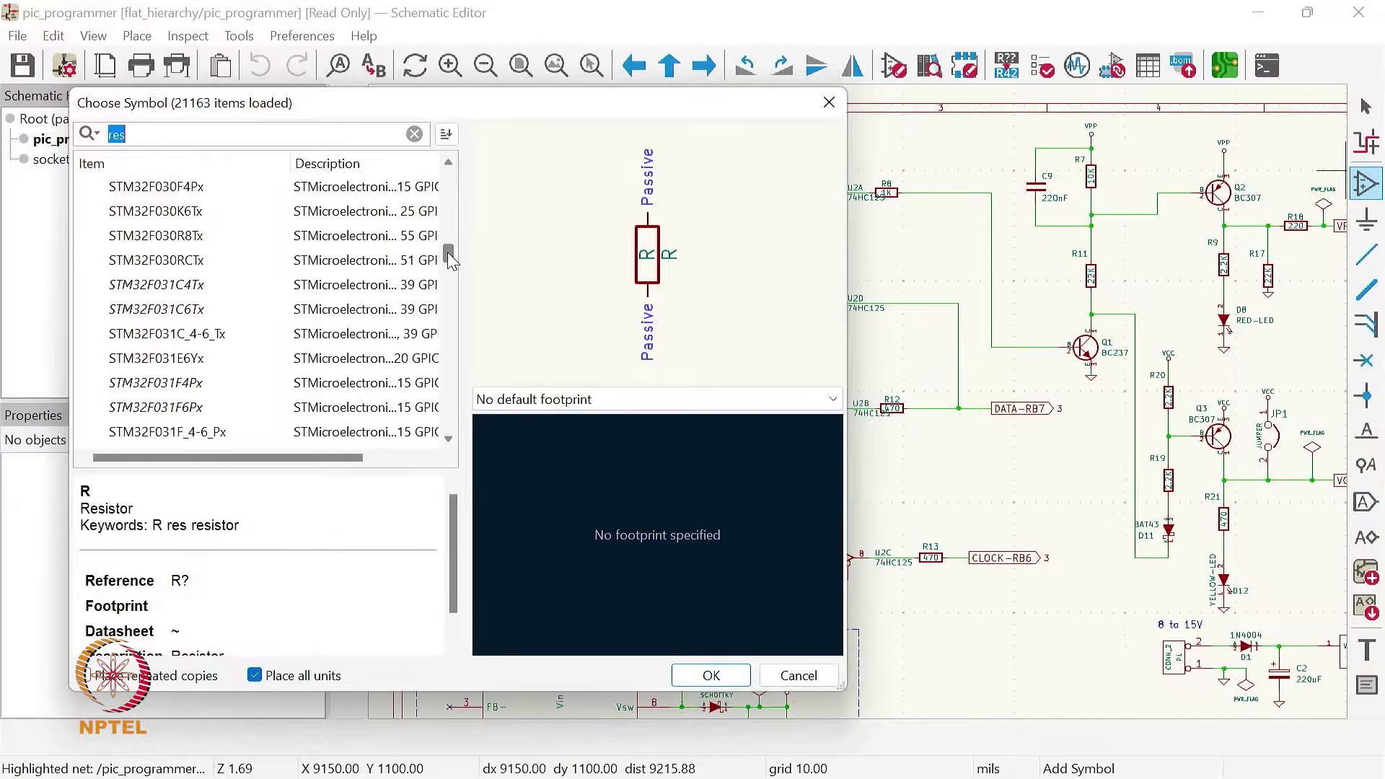
{"action": "left_click", "coordinate": [173, 268]}
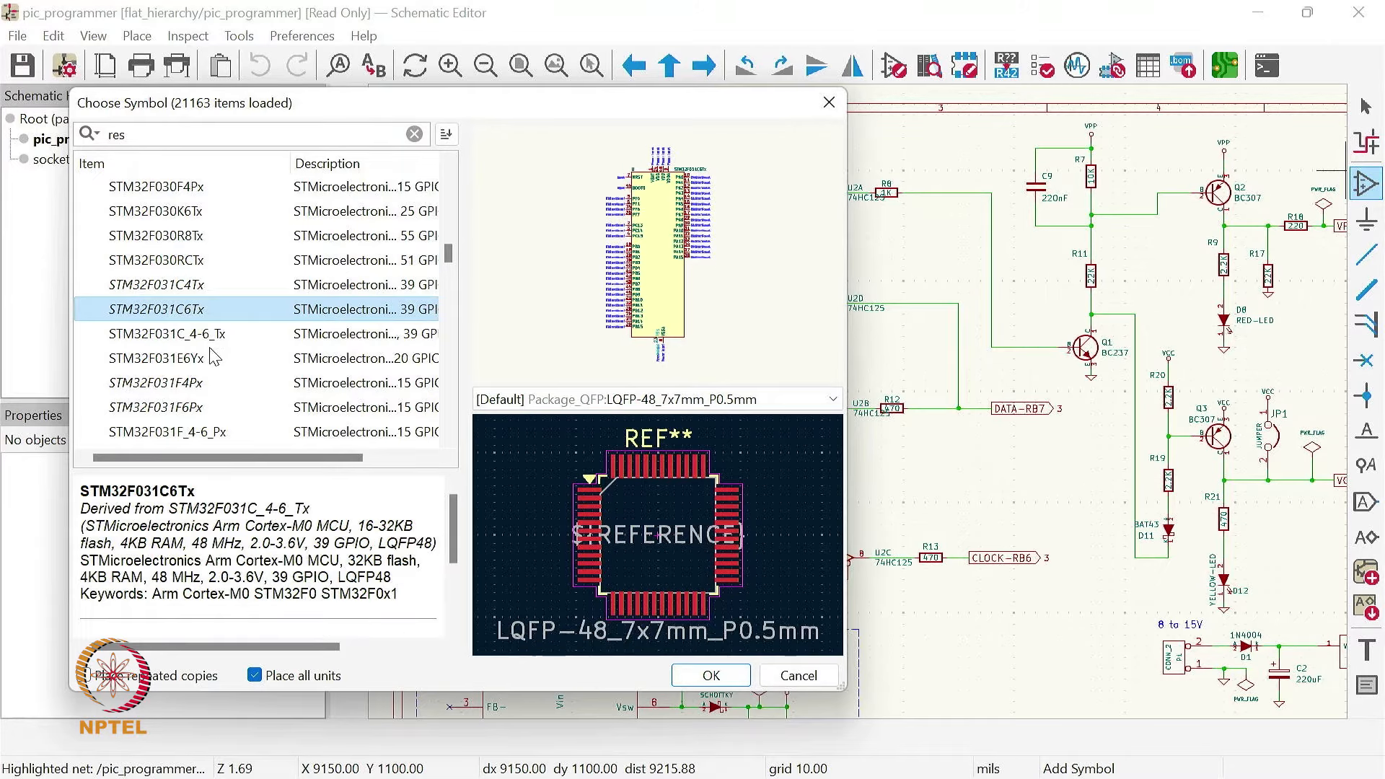
{"action": "left_click", "coordinate": [799, 675]}
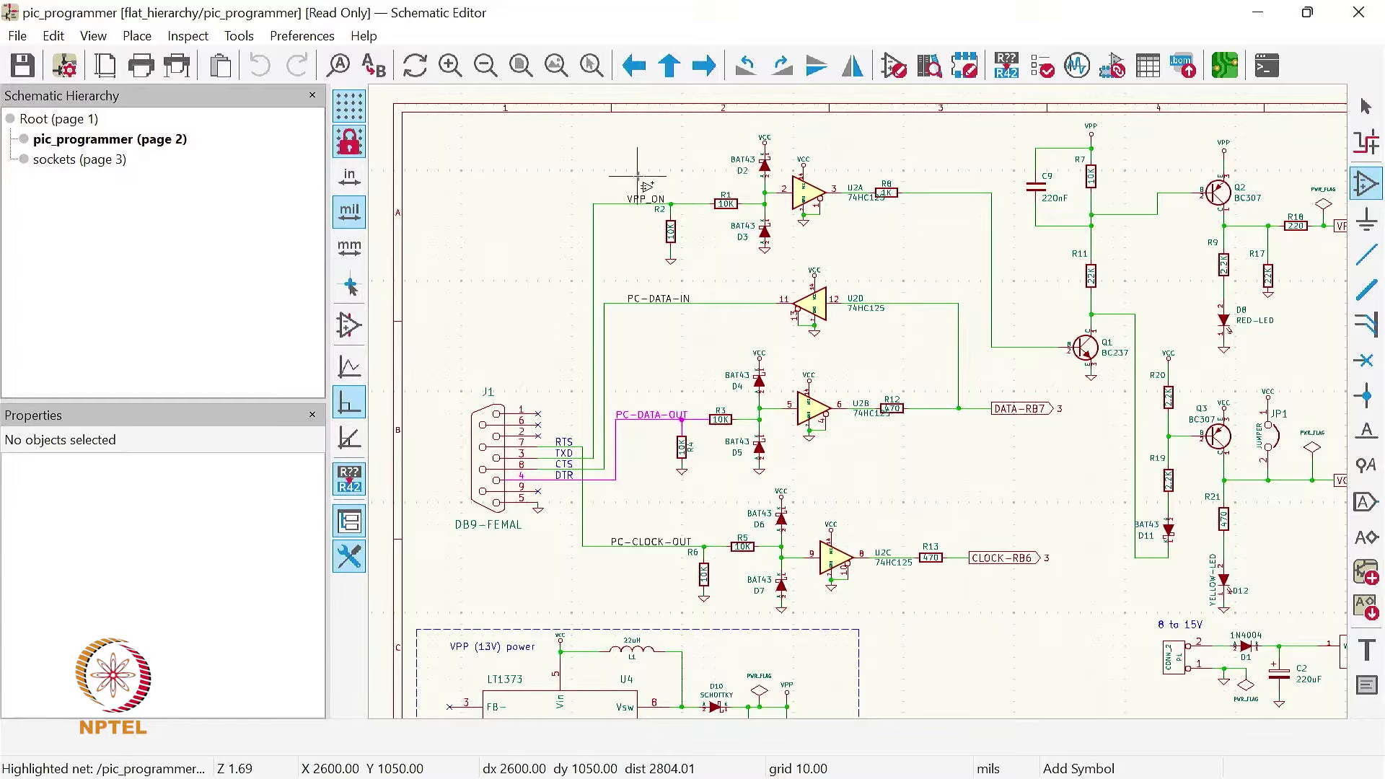
{"action": "left_click", "coordinate": [521, 66]}
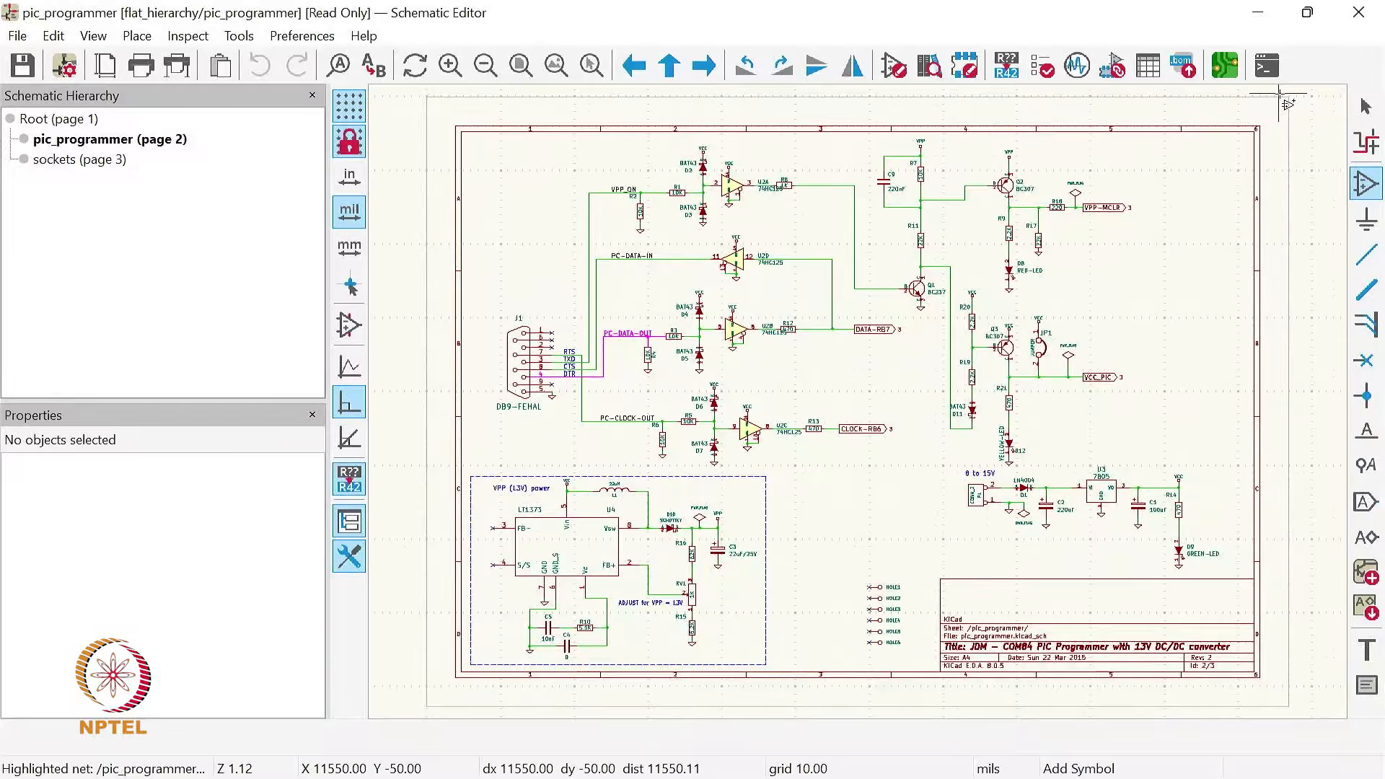
Step: Open the Z80CPU symbol from the CPU library in the Symbol Editor
{"action": "left_click", "coordinate": [1259, 13]}
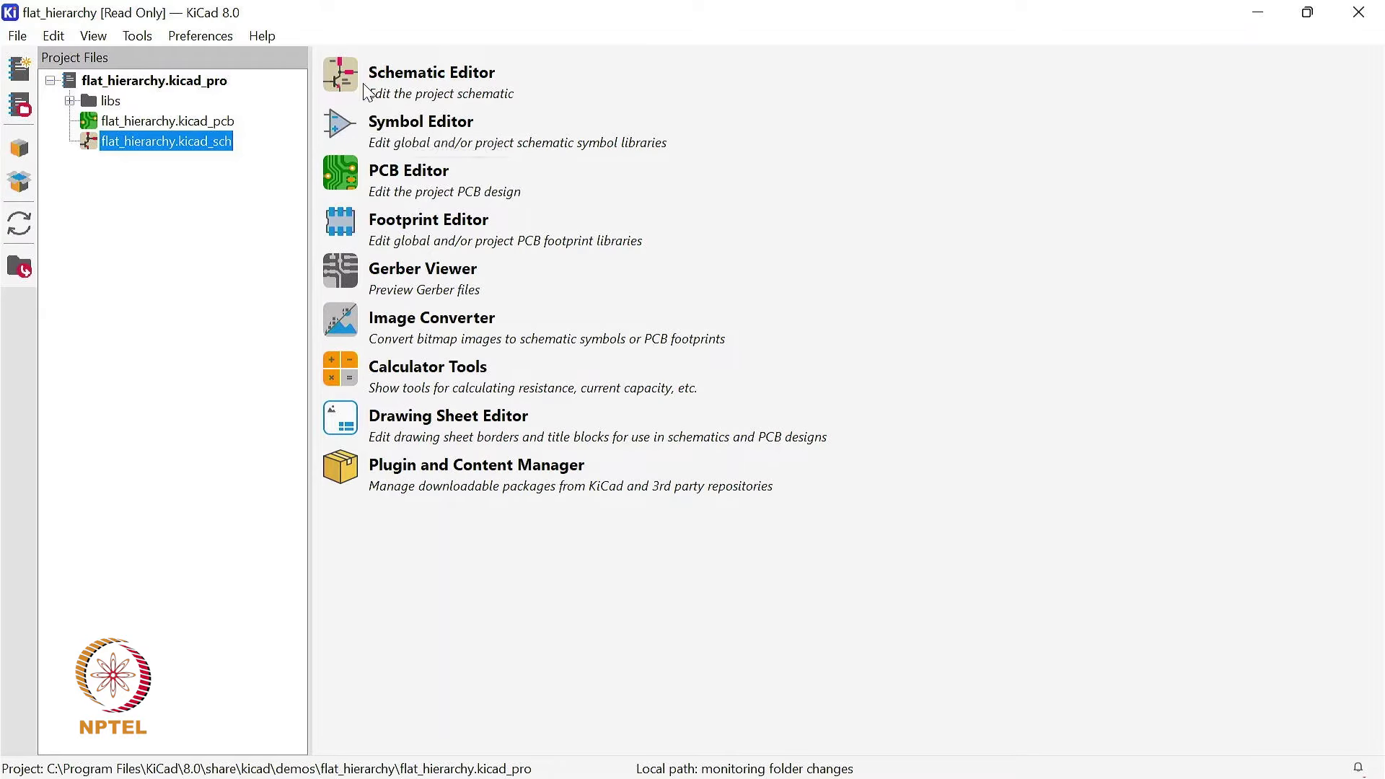
{"action": "left_click", "coordinate": [345, 125]}
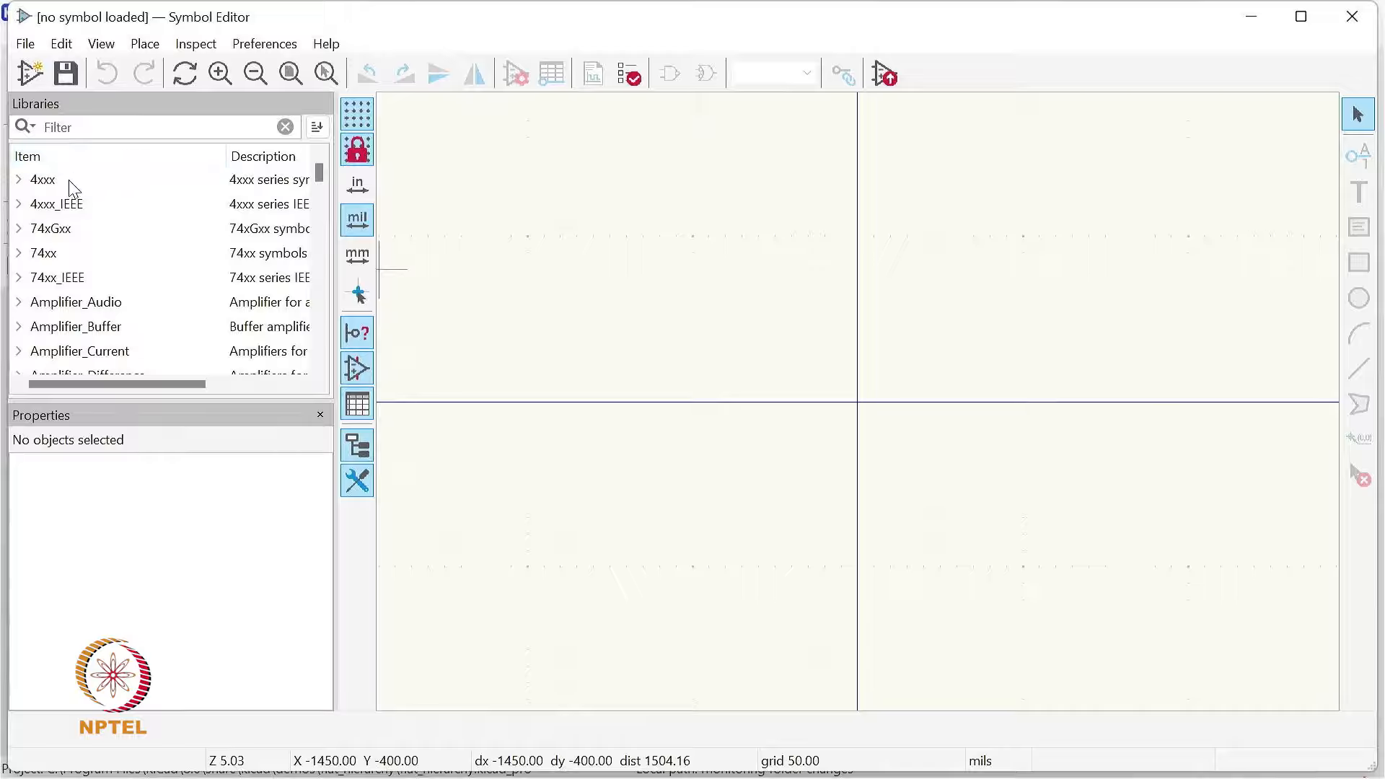
{"action": "scroll", "coordinate": [97, 260], "scroll_direction": "down", "scroll_amount": 1}
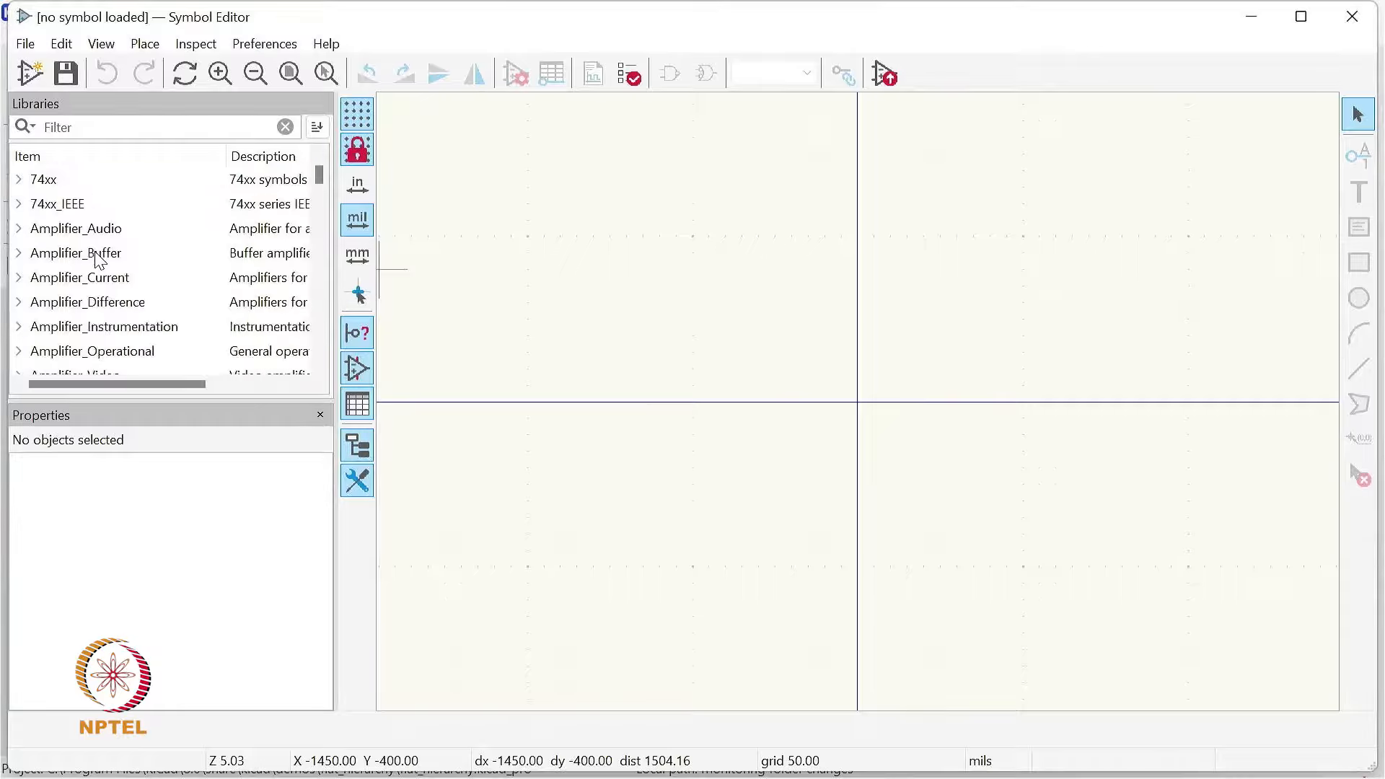
{"action": "scroll", "coordinate": [99, 259], "scroll_direction": "down", "scroll_amount": 3}
{"action": "left_click", "coordinate": [53, 282]}
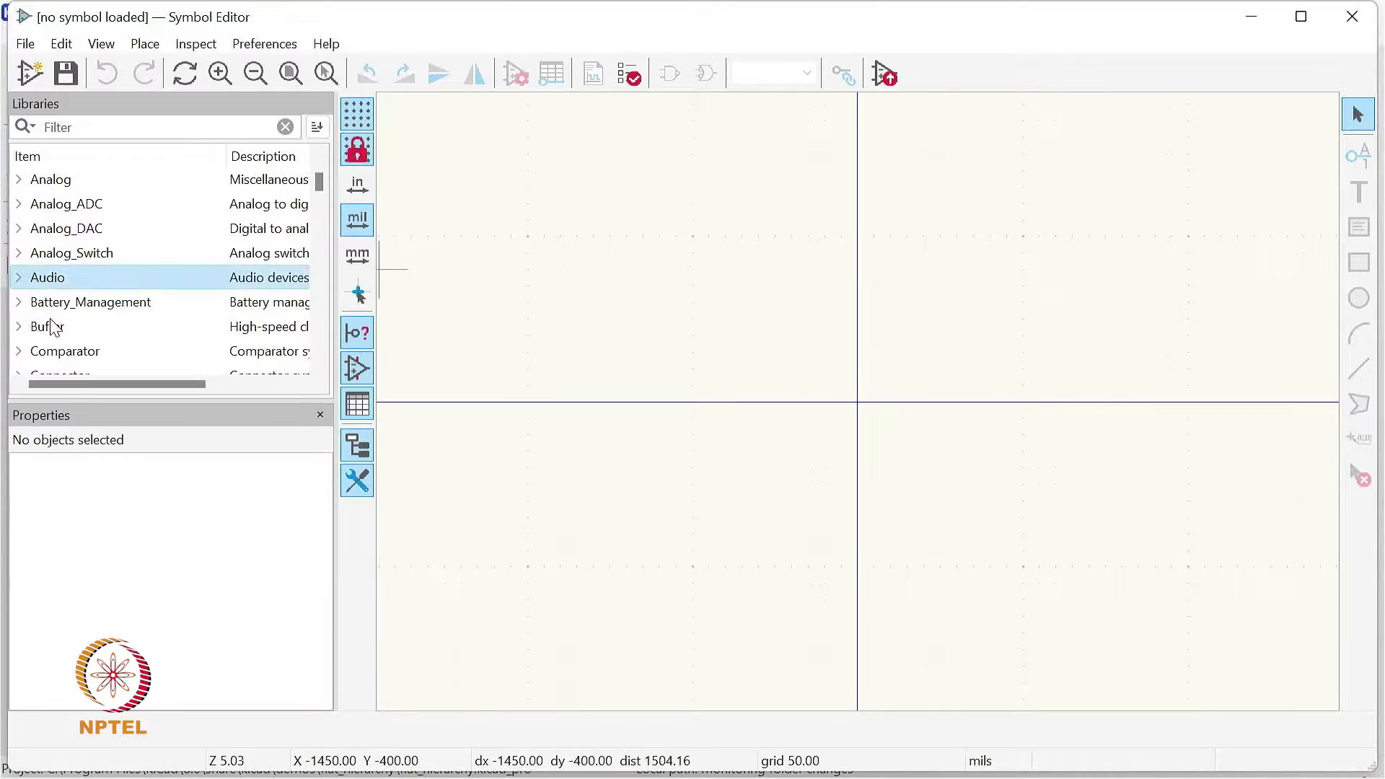
{"action": "scroll", "coordinate": [52, 326], "scroll_direction": "down", "scroll_amount": 4}
{"action": "left_click", "coordinate": [19, 351]}
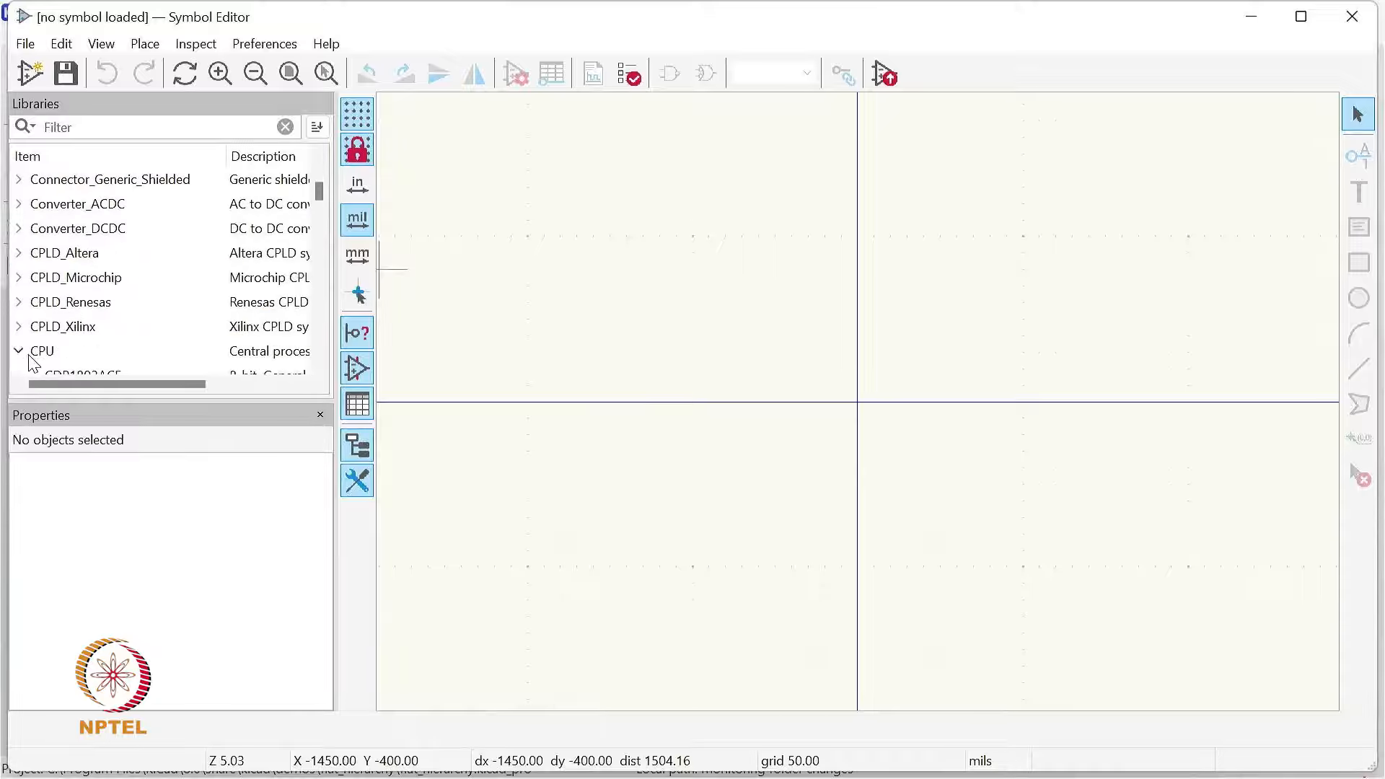
{"action": "scroll", "coordinate": [126, 321], "scroll_direction": "down", "scroll_amount": 6}
{"action": "left_click", "coordinate": [85, 204]}
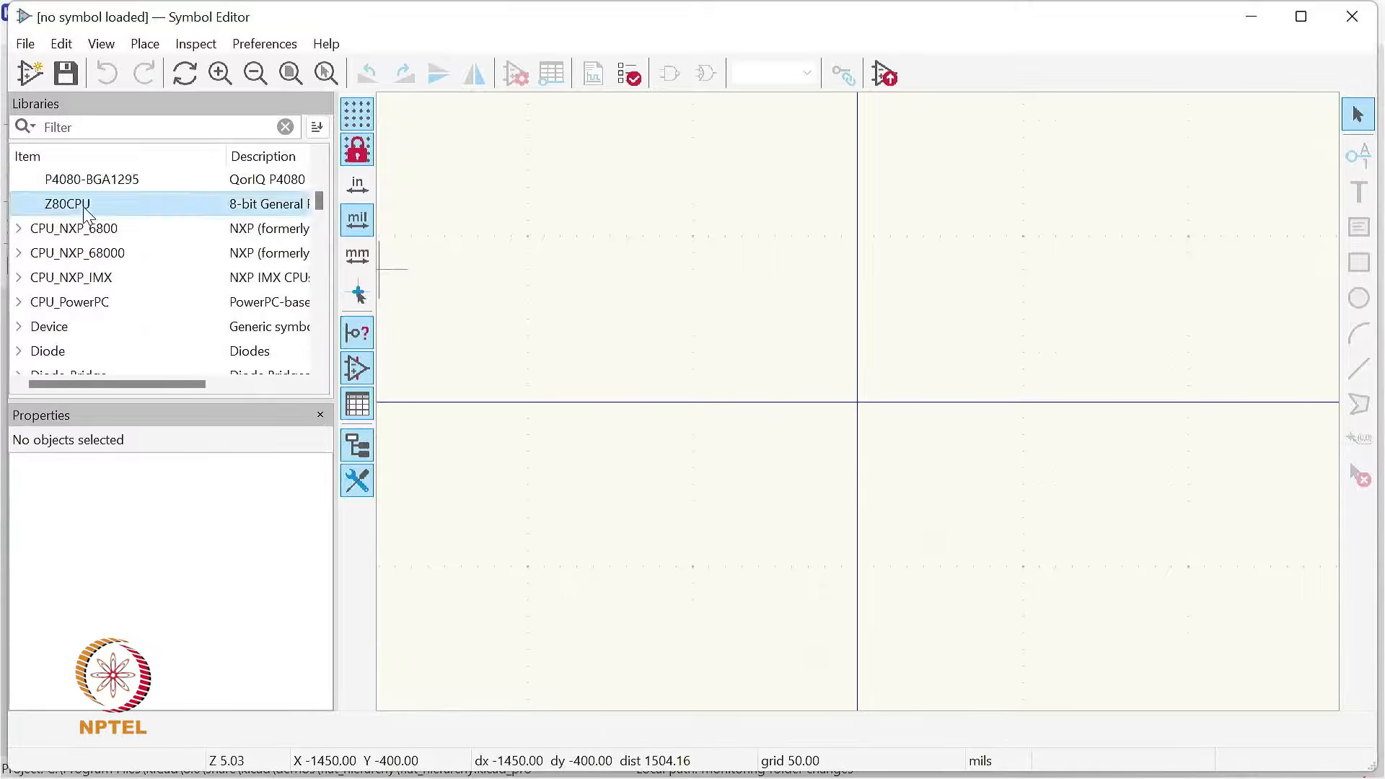
{"action": "double_click", "coordinate": [113, 209]}
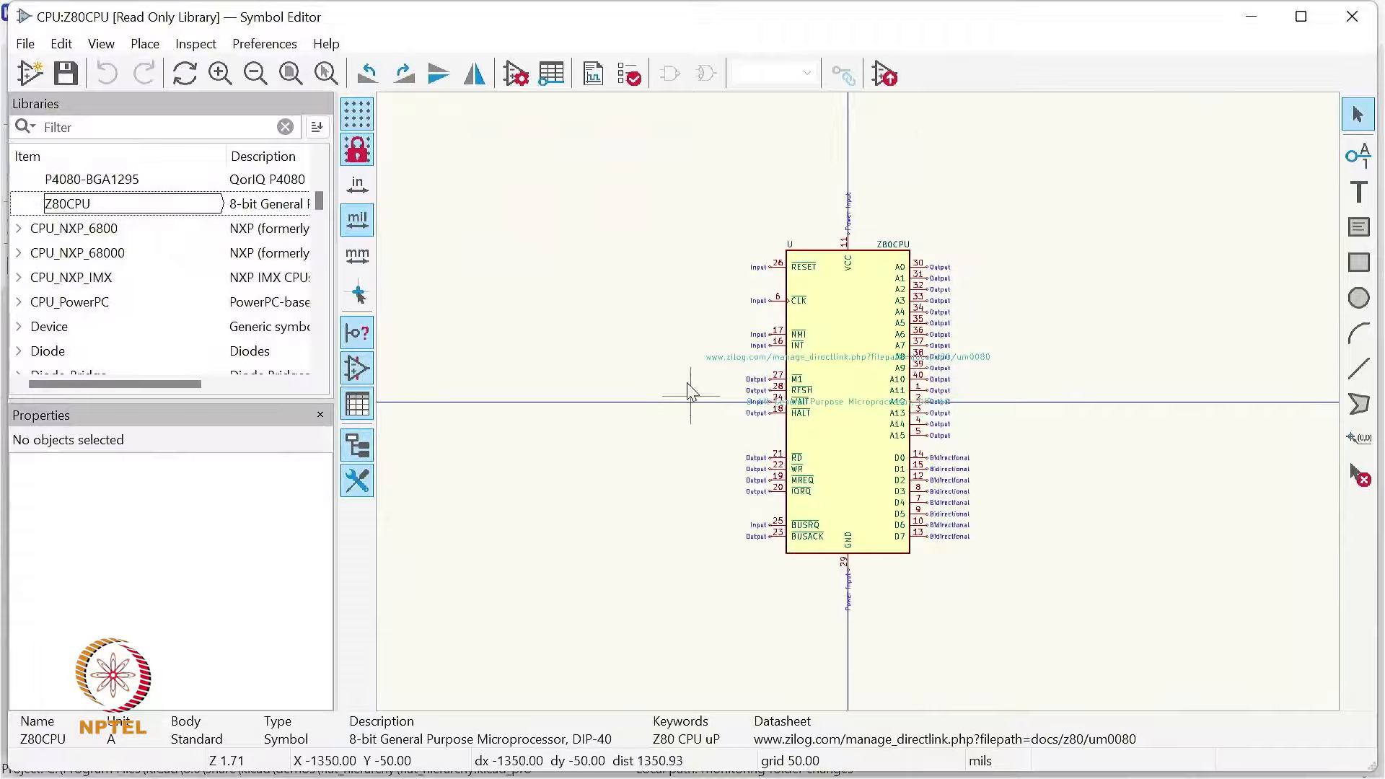
Step: Widen the Z80CPU symbol's body rectangle to about 2400 mils and extend its upper edge upward
{"action": "left_click", "coordinate": [910, 403]}
{"action": "left_click_drag", "start_coordinate": [912, 403], "coordinate": [1053, 404]}
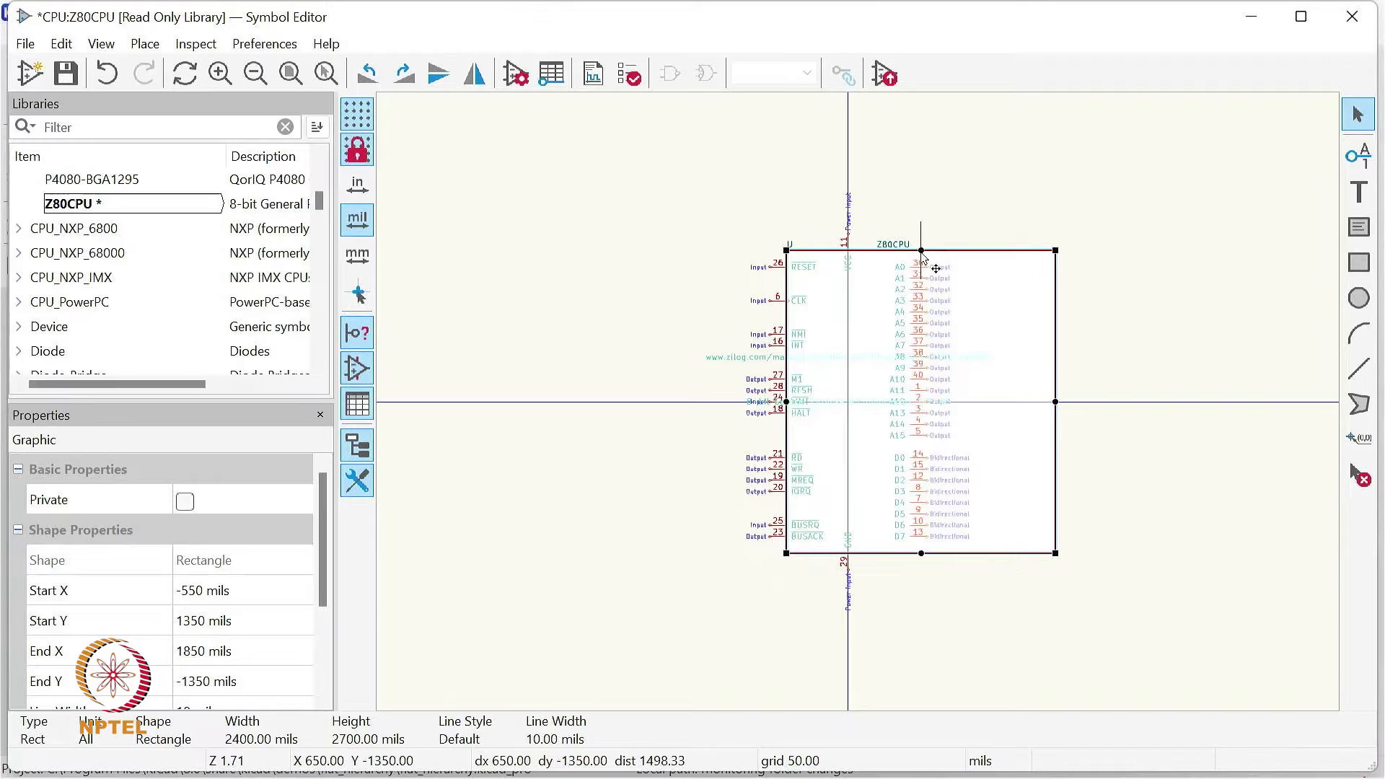
{"action": "left_click_drag", "start_coordinate": [921, 250], "coordinate": [921, 144]}
{"action": "left_click", "coordinate": [1075, 234]}
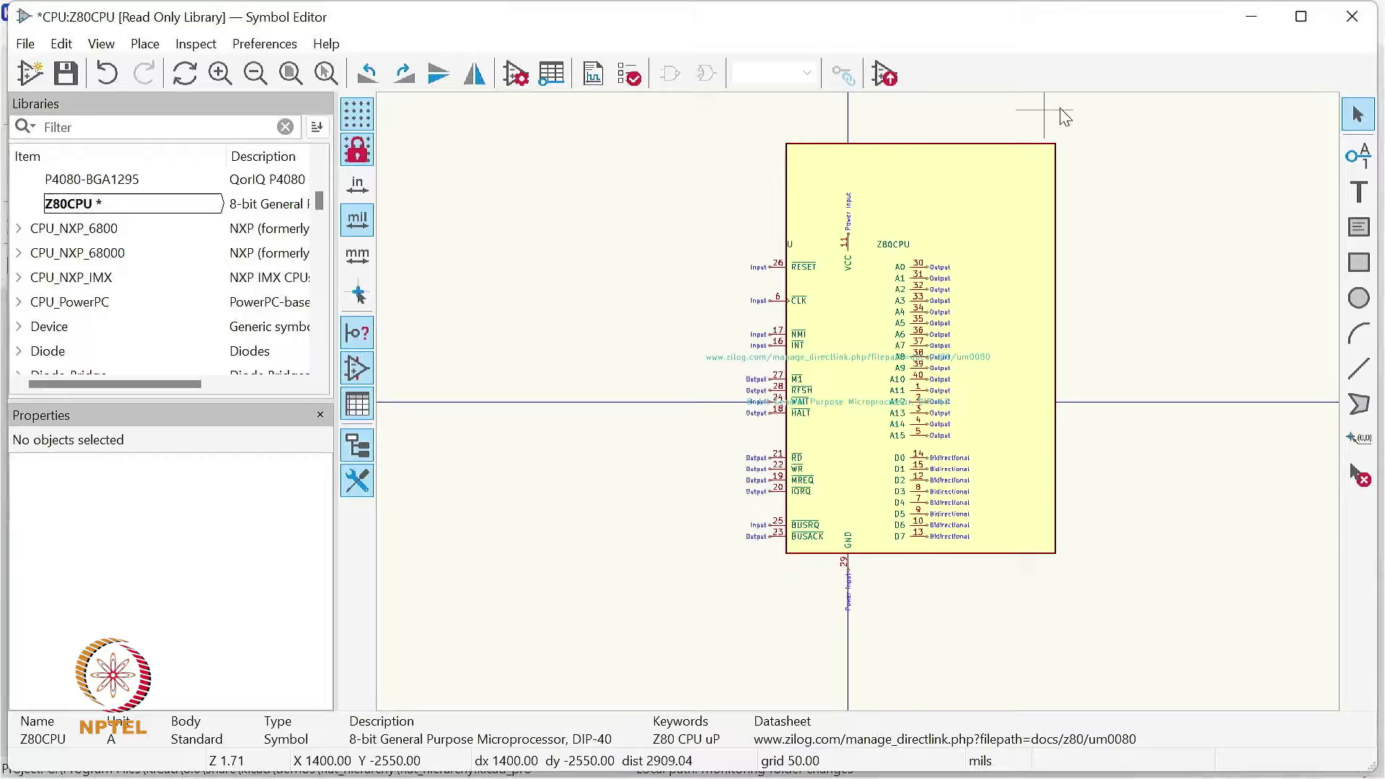
Step: Close the Symbol Editor, open the flat_hierarchy board in the PCB Editor, and dismiss the read-only notice
{"action": "left_click", "coordinate": [1351, 18]}
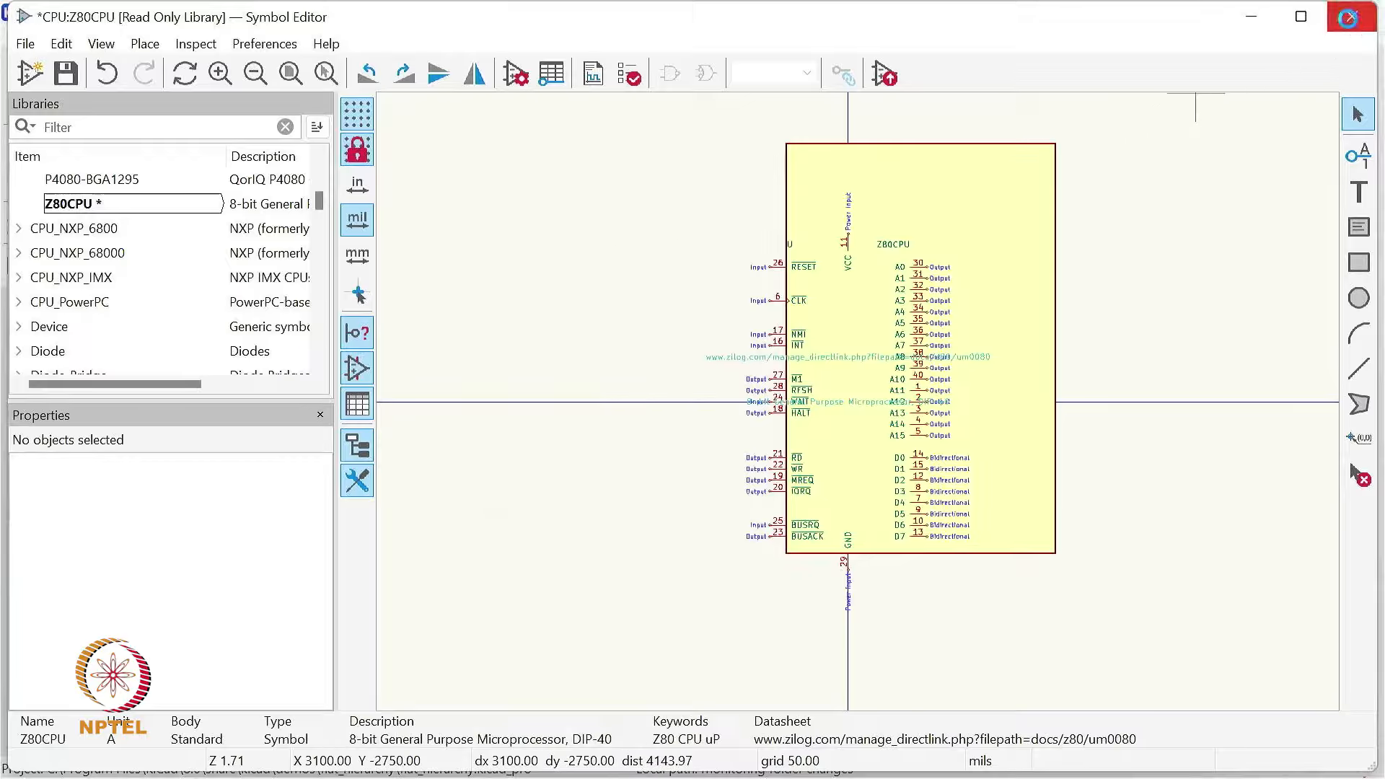
{"action": "left_click", "coordinate": [744, 425]}
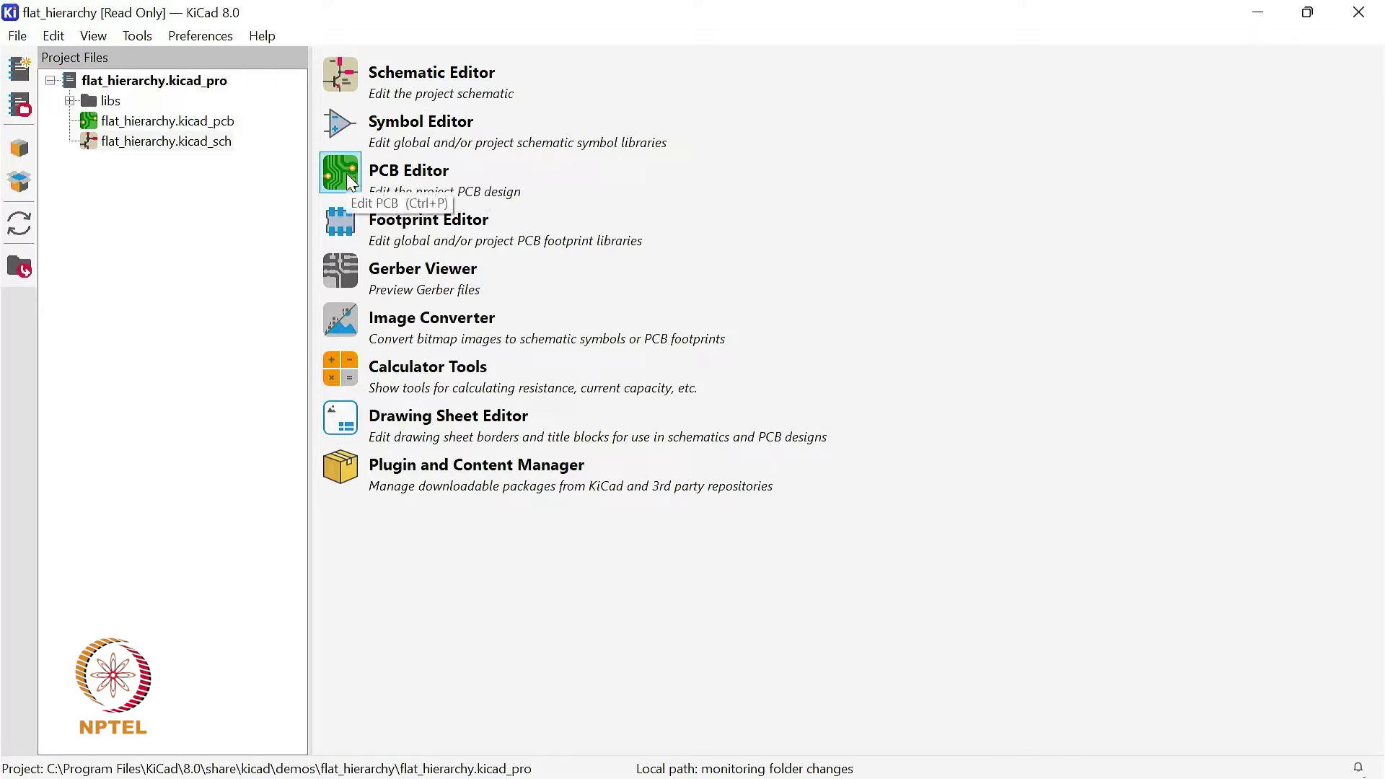
{"action": "left_click", "coordinate": [135, 122]}
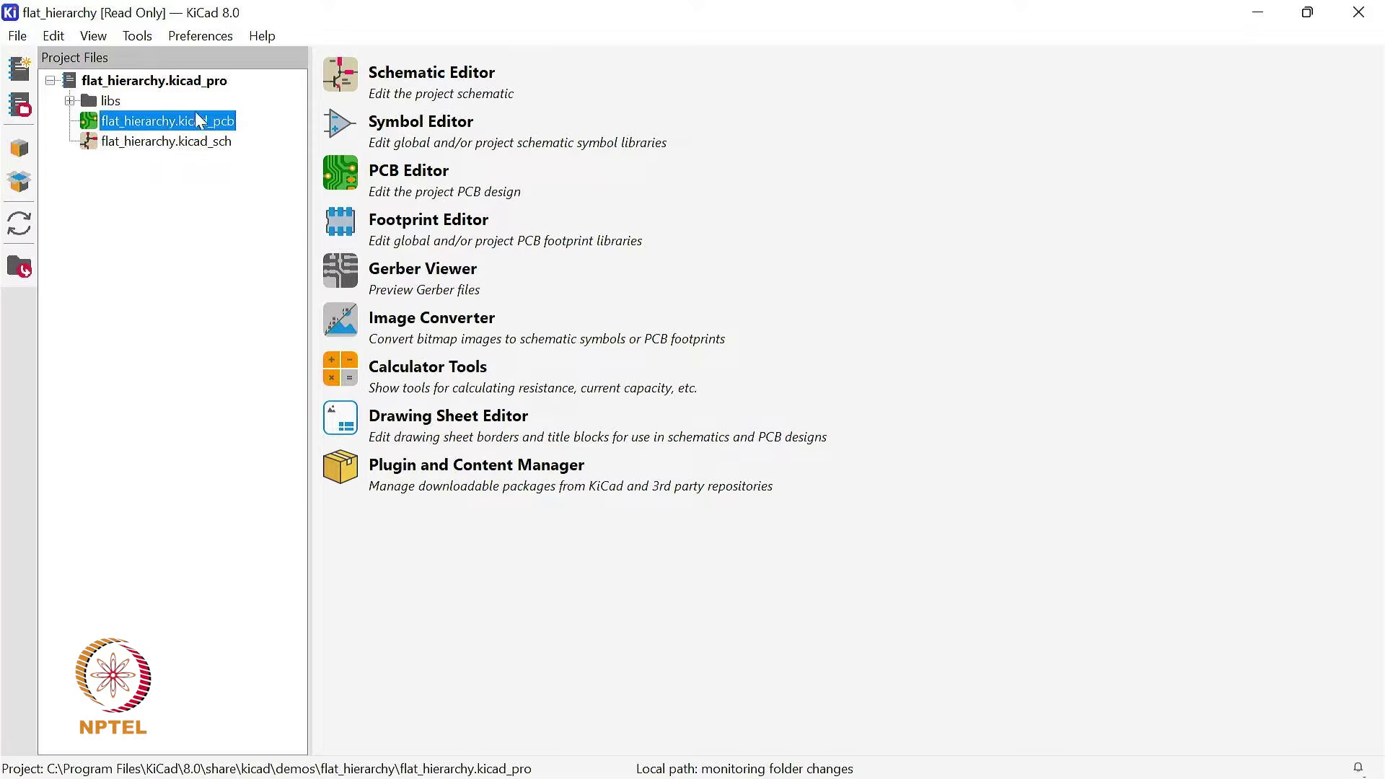
{"action": "left_click", "coordinate": [349, 176]}
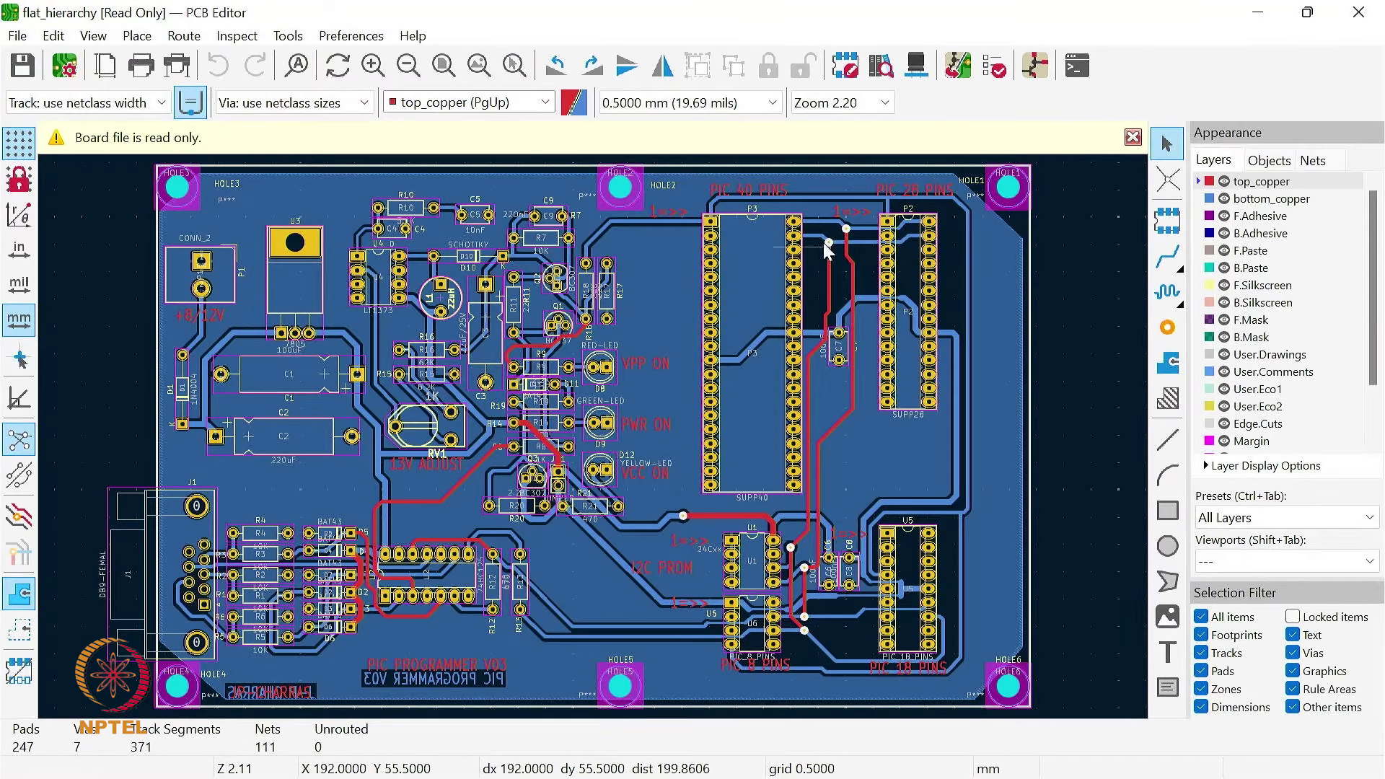
{"action": "left_click", "coordinate": [1133, 137]}
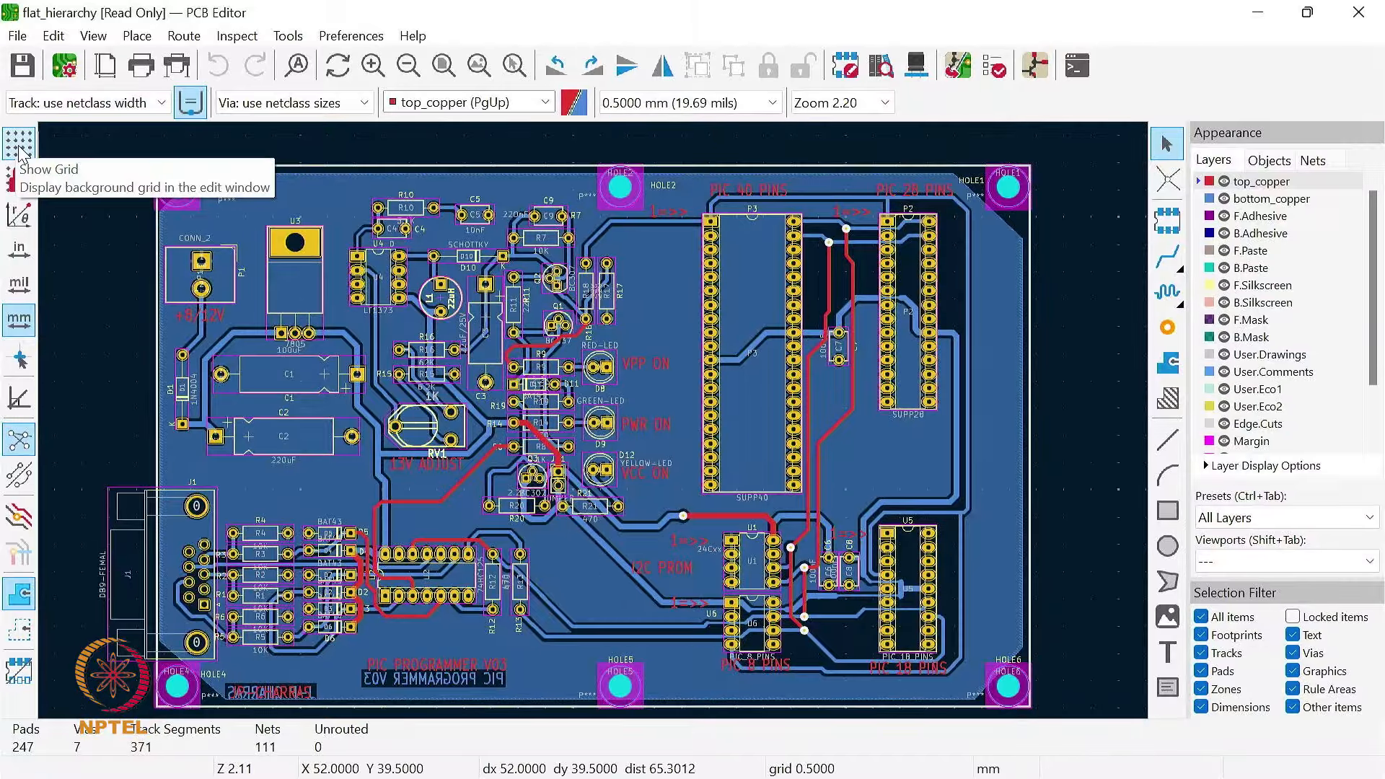
Step: Examine the board's background grid, the drawing sheet frame and the pads of transistor Q1, and return to a view of the whole board
{"action": "scroll", "coordinate": [85, 219], "scroll_direction": "up", "scroll_amount": 3}
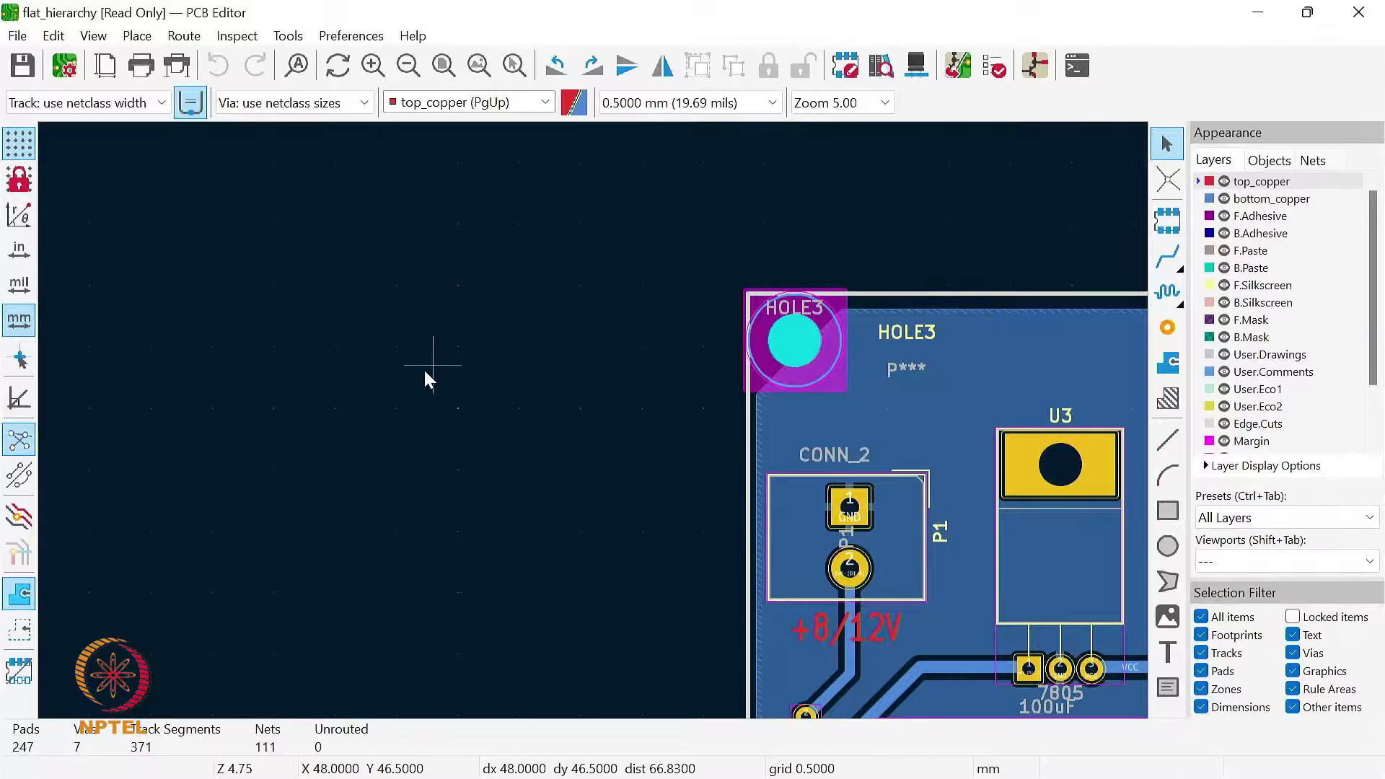
{"action": "scroll", "coordinate": [574, 430], "scroll_direction": "down", "scroll_amount": 3}
{"action": "scroll", "coordinate": [631, 414], "scroll_direction": "down", "scroll_amount": 2}
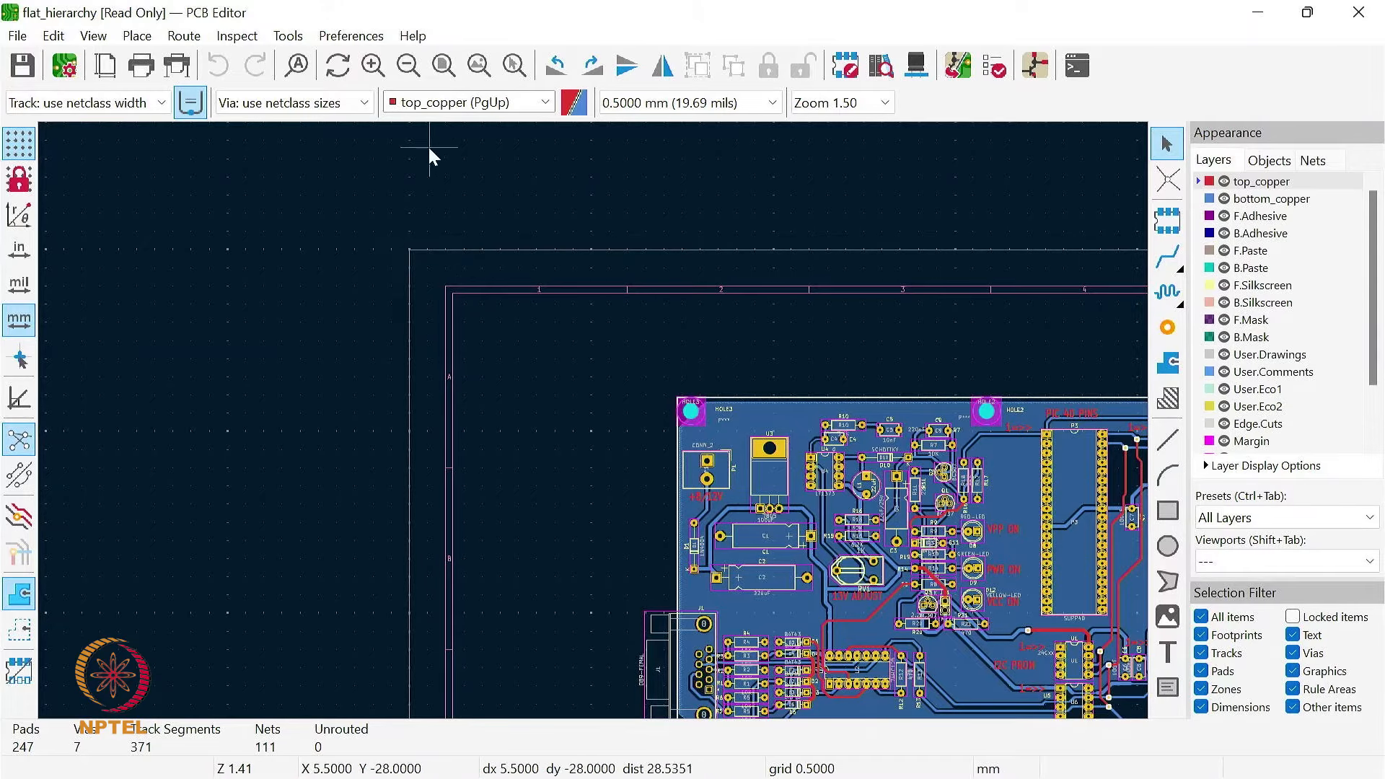
{"action": "left_click", "coordinate": [443, 67]}
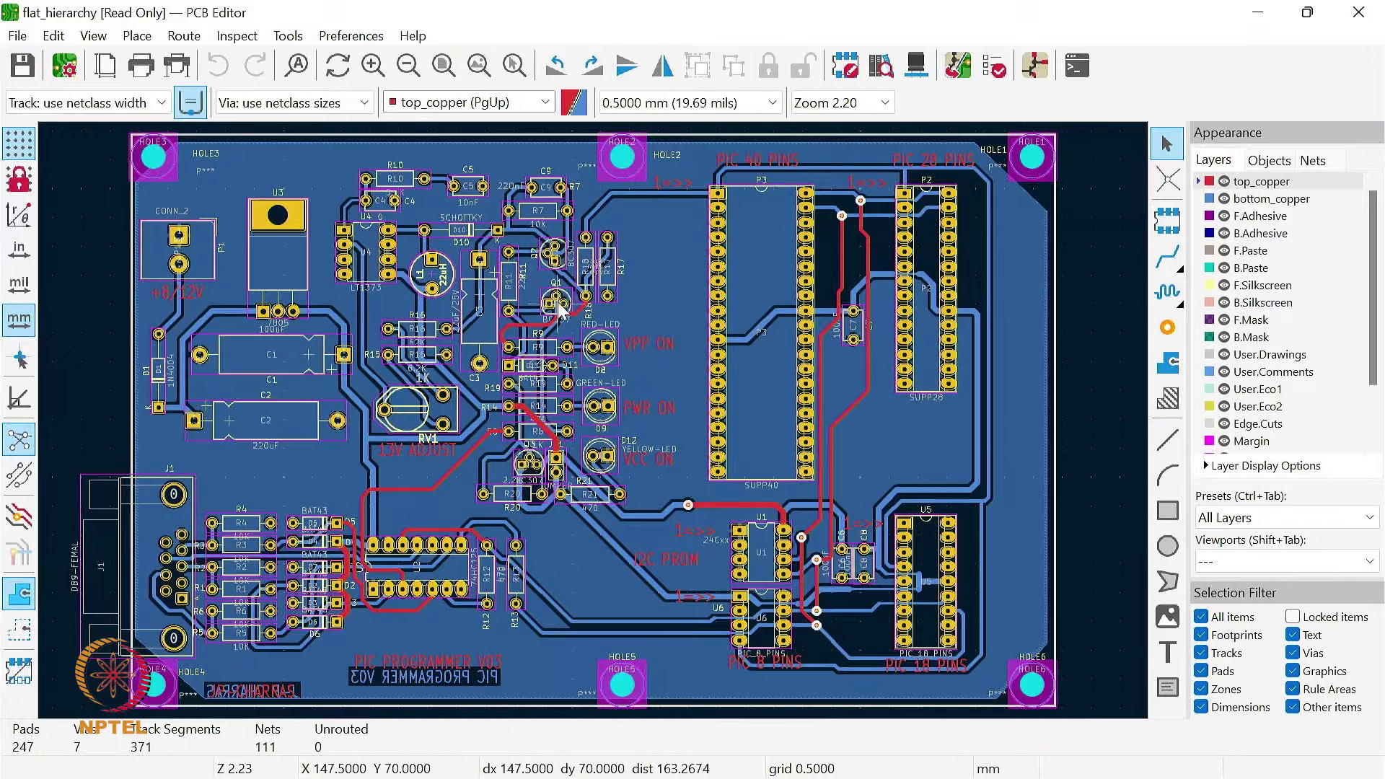
{"action": "scroll", "coordinate": [557, 304], "scroll_direction": "up", "scroll_amount": 2}
{"action": "scroll", "coordinate": [595, 424], "scroll_direction": "up", "scroll_amount": 6}
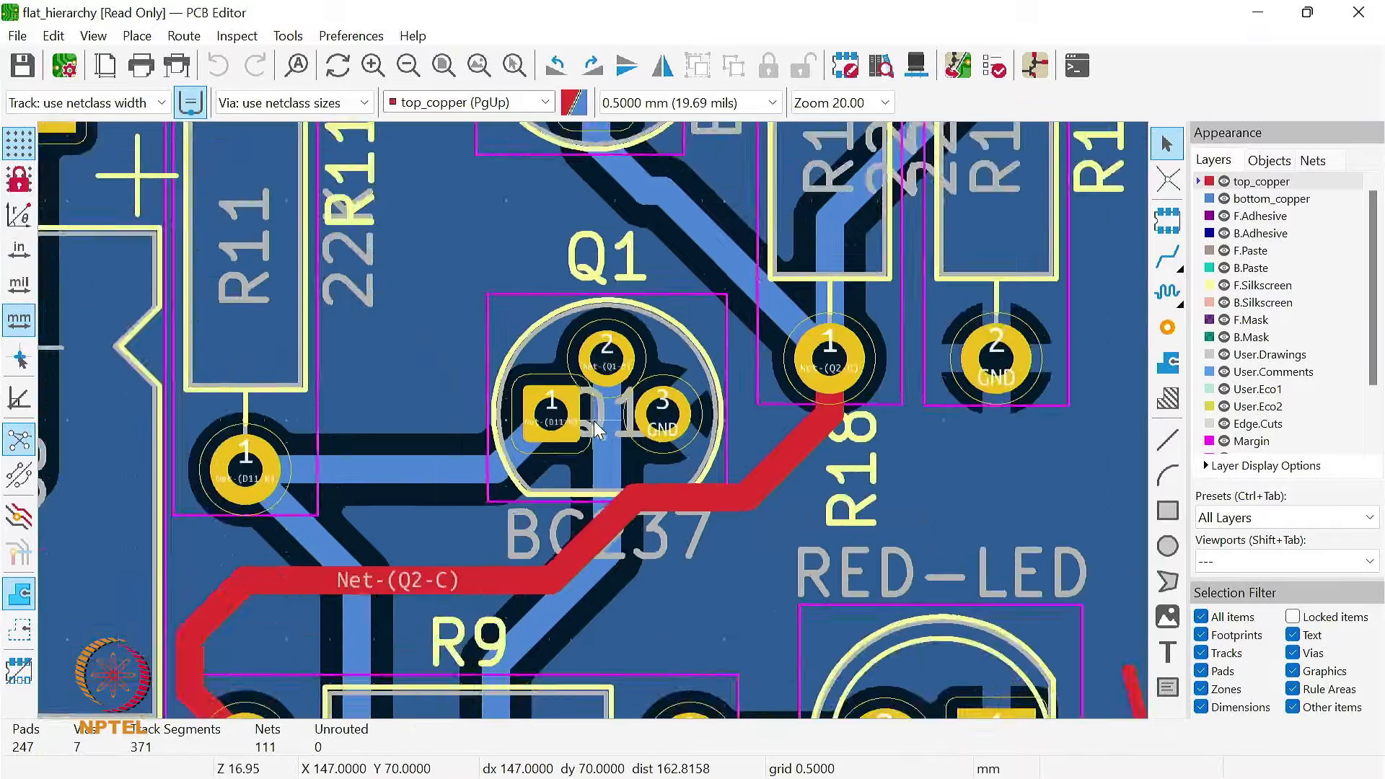
{"action": "scroll", "coordinate": [612, 412], "scroll_direction": "up", "scroll_amount": 2}
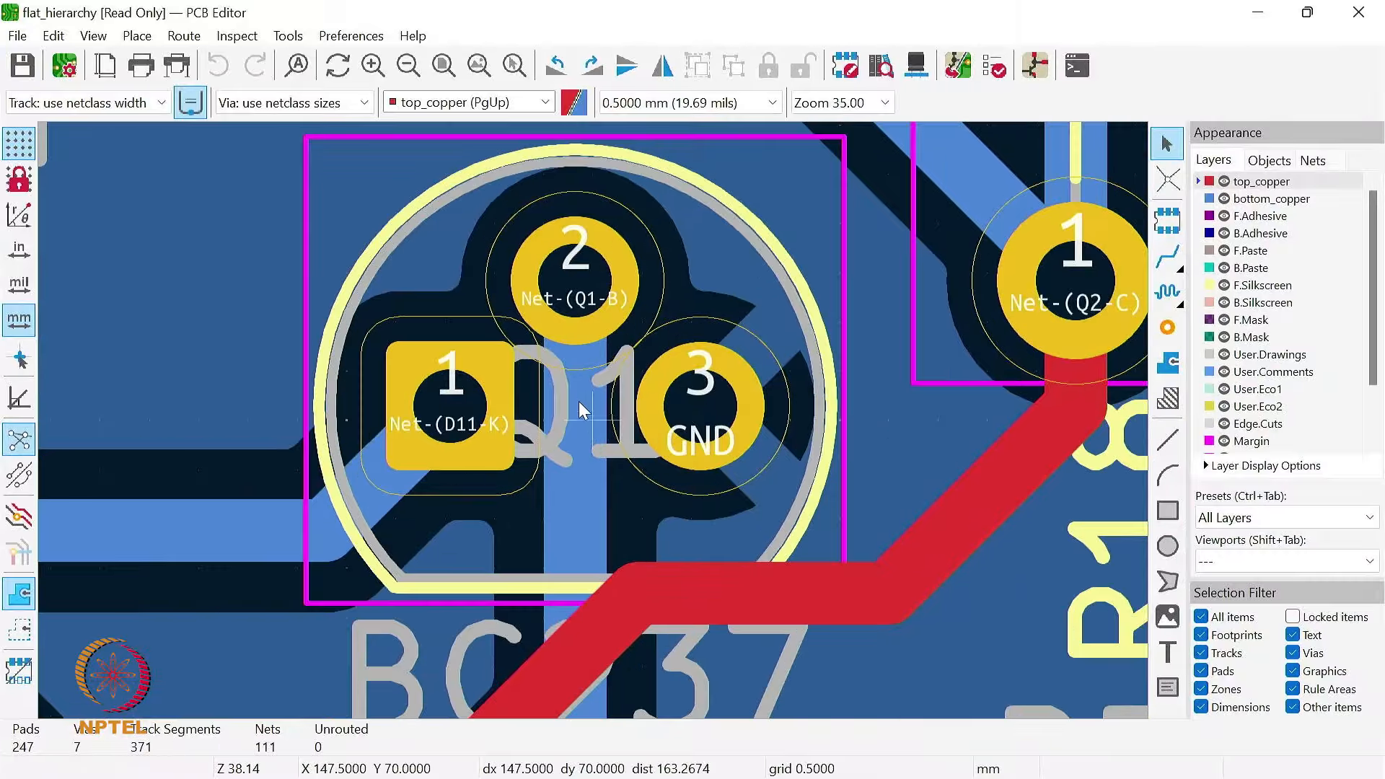
{"action": "scroll", "coordinate": [576, 398], "scroll_direction": "down", "scroll_amount": 3}
{"action": "scroll", "coordinate": [595, 421], "scroll_direction": "down", "scroll_amount": 5}
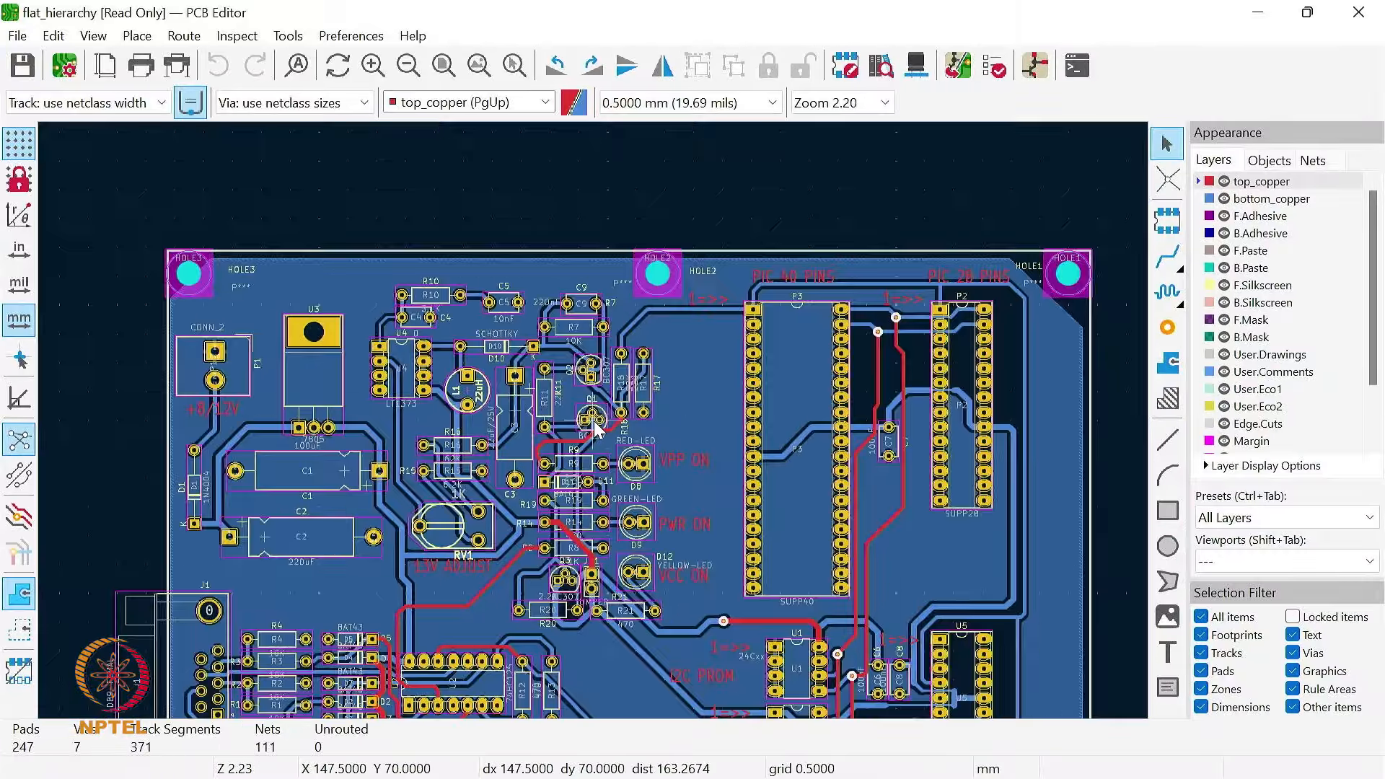
{"action": "scroll", "coordinate": [594, 421], "scroll_direction": "down", "scroll_amount": 1}
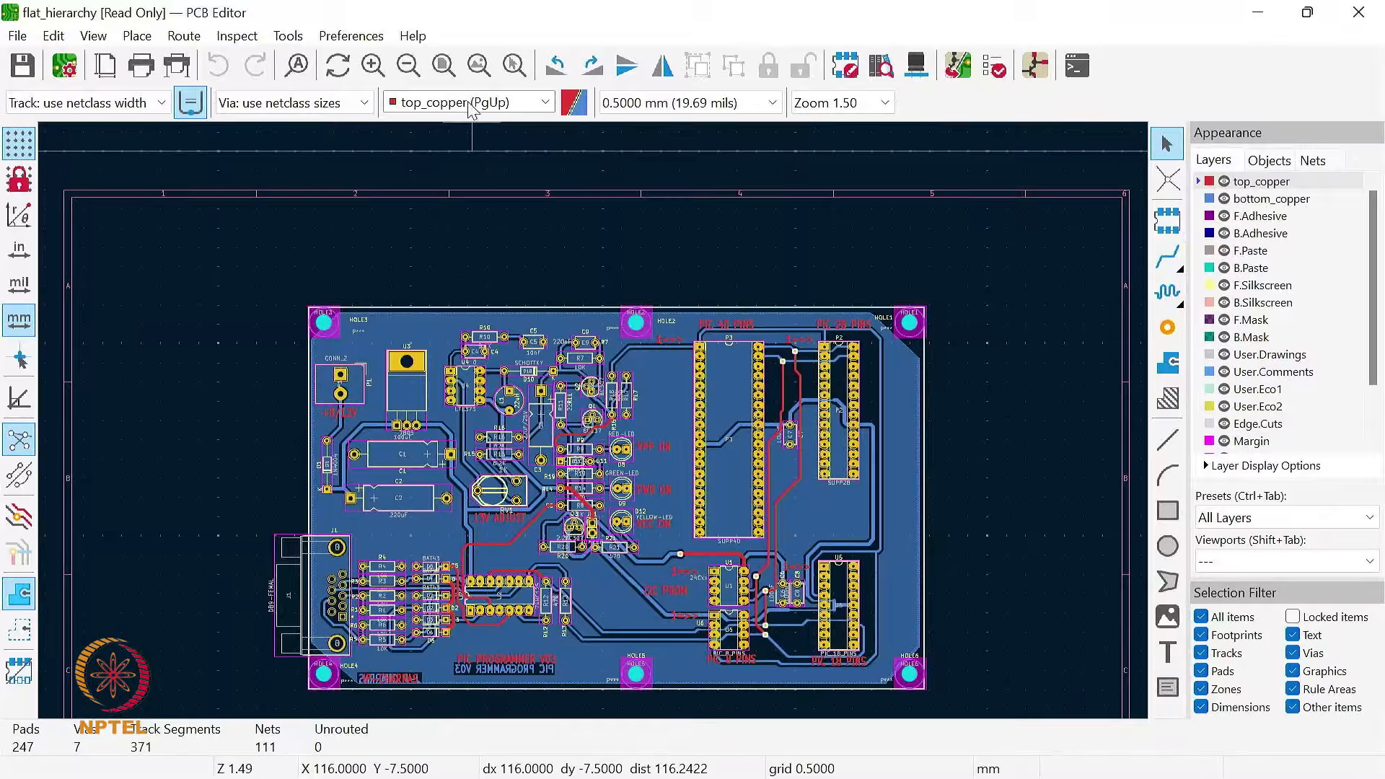
{"action": "left_click", "coordinate": [444, 66]}
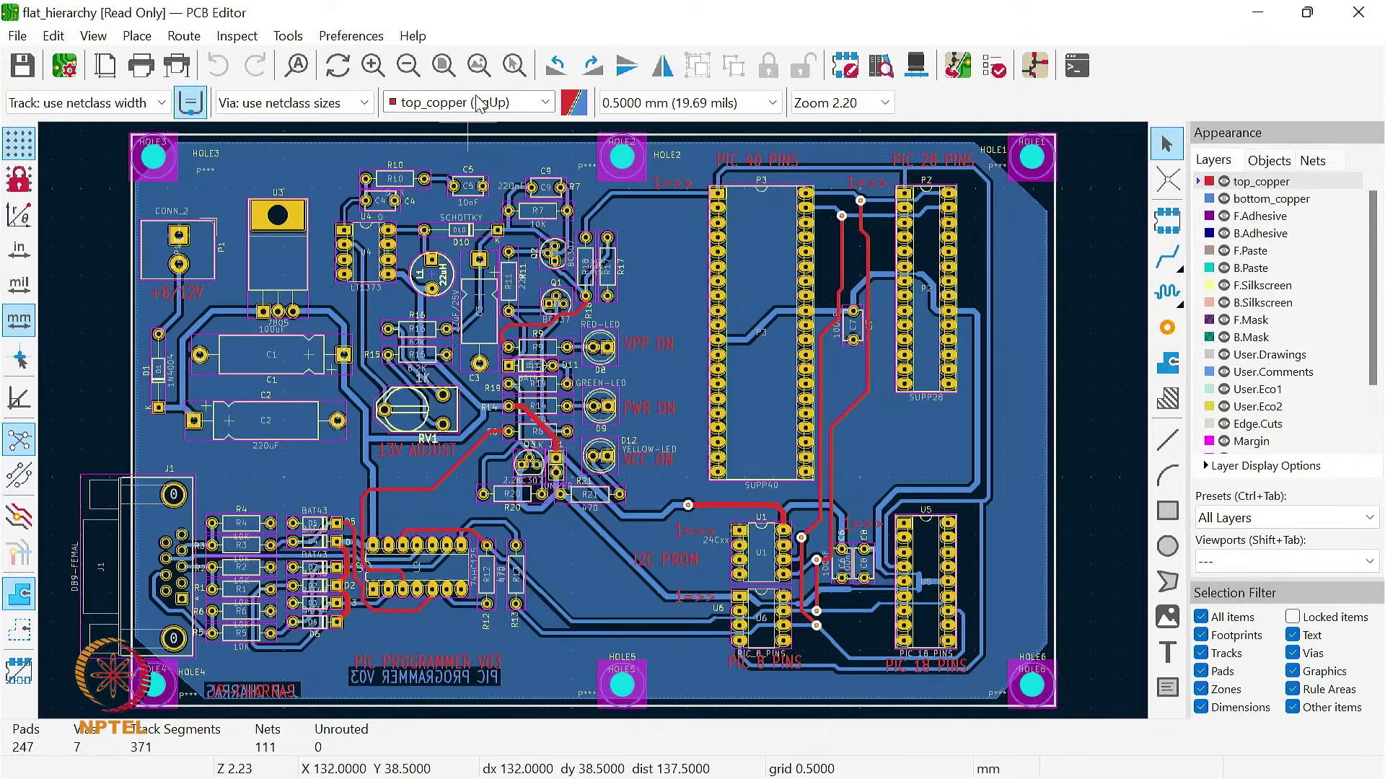
{"action": "left_click", "coordinate": [478, 66]}
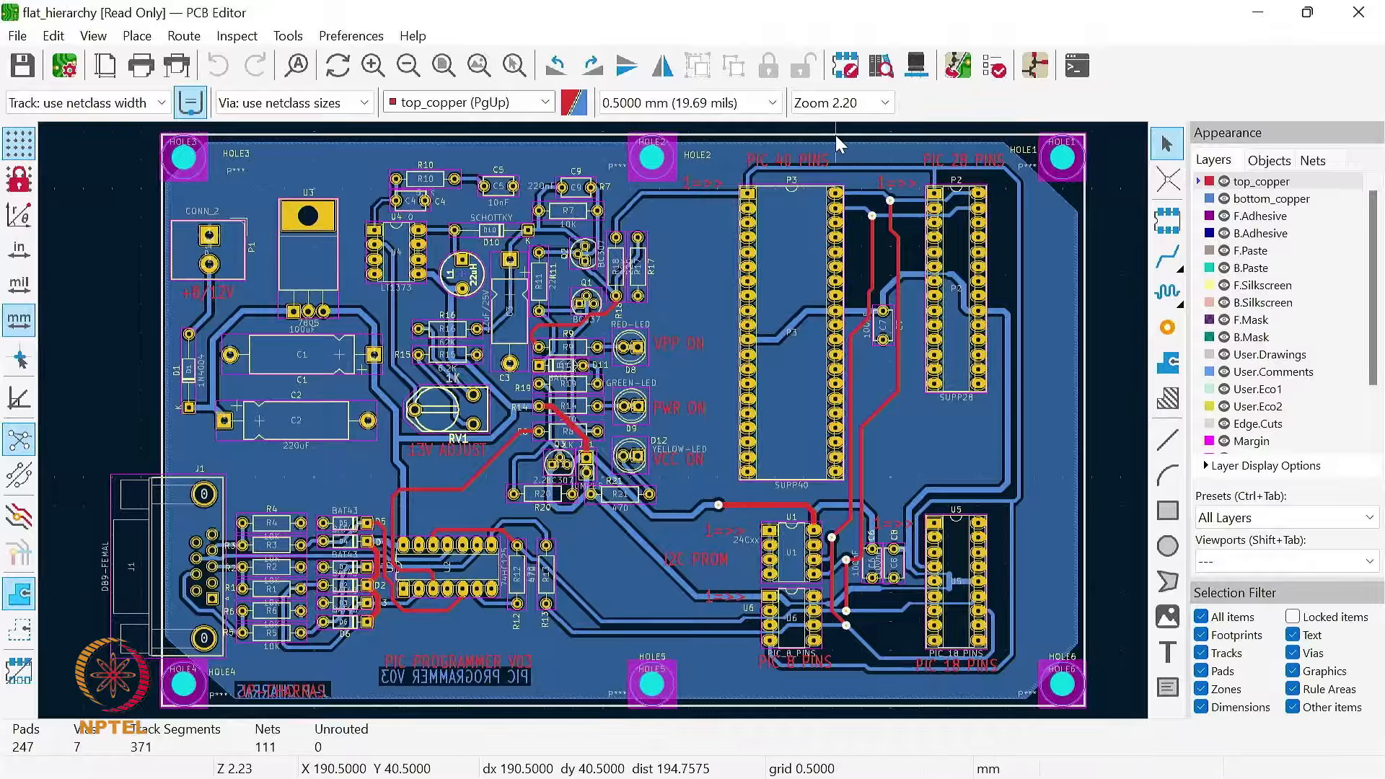
Step: Open the Footprint Editor and browse the footprints in the Connector_Audio and Capacitor_SMD libraries
{"action": "left_click", "coordinate": [846, 67]}
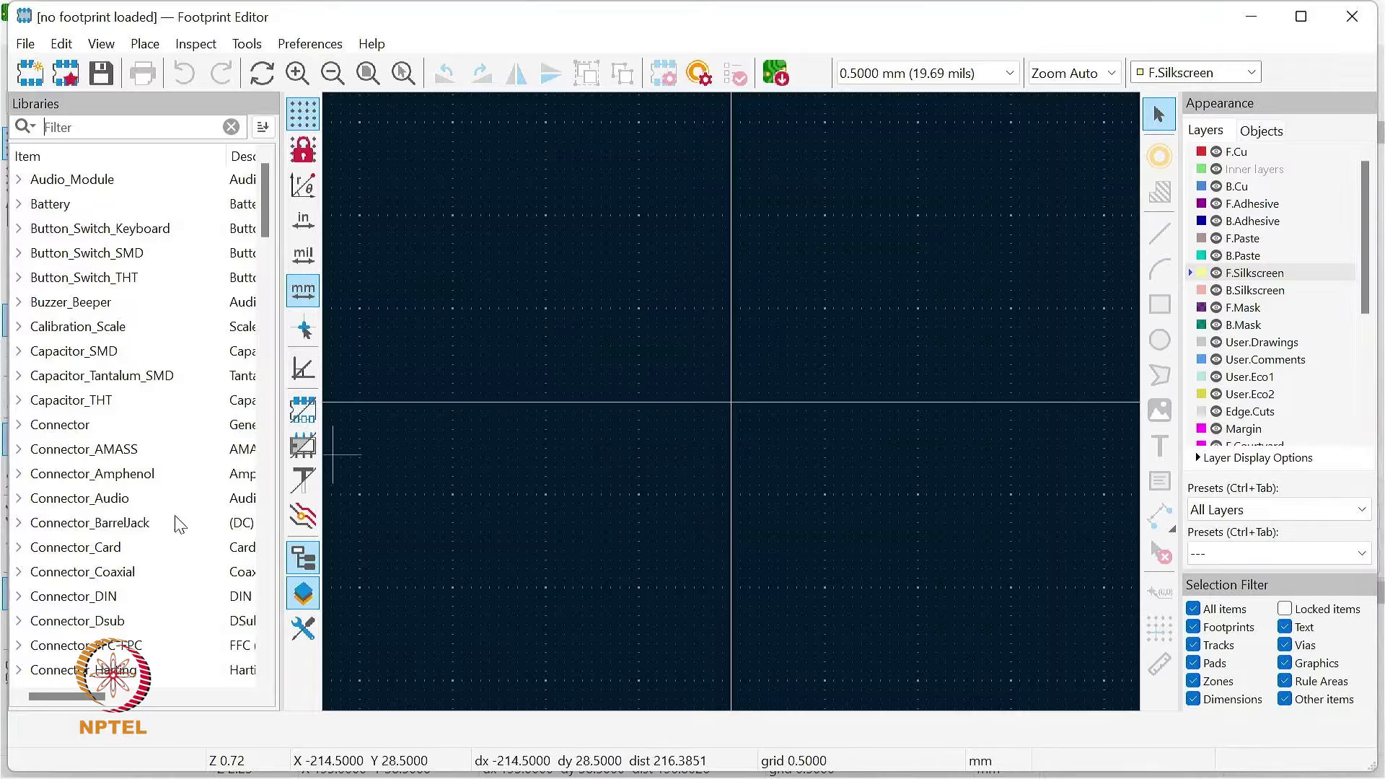
{"action": "left_click", "coordinate": [20, 500]}
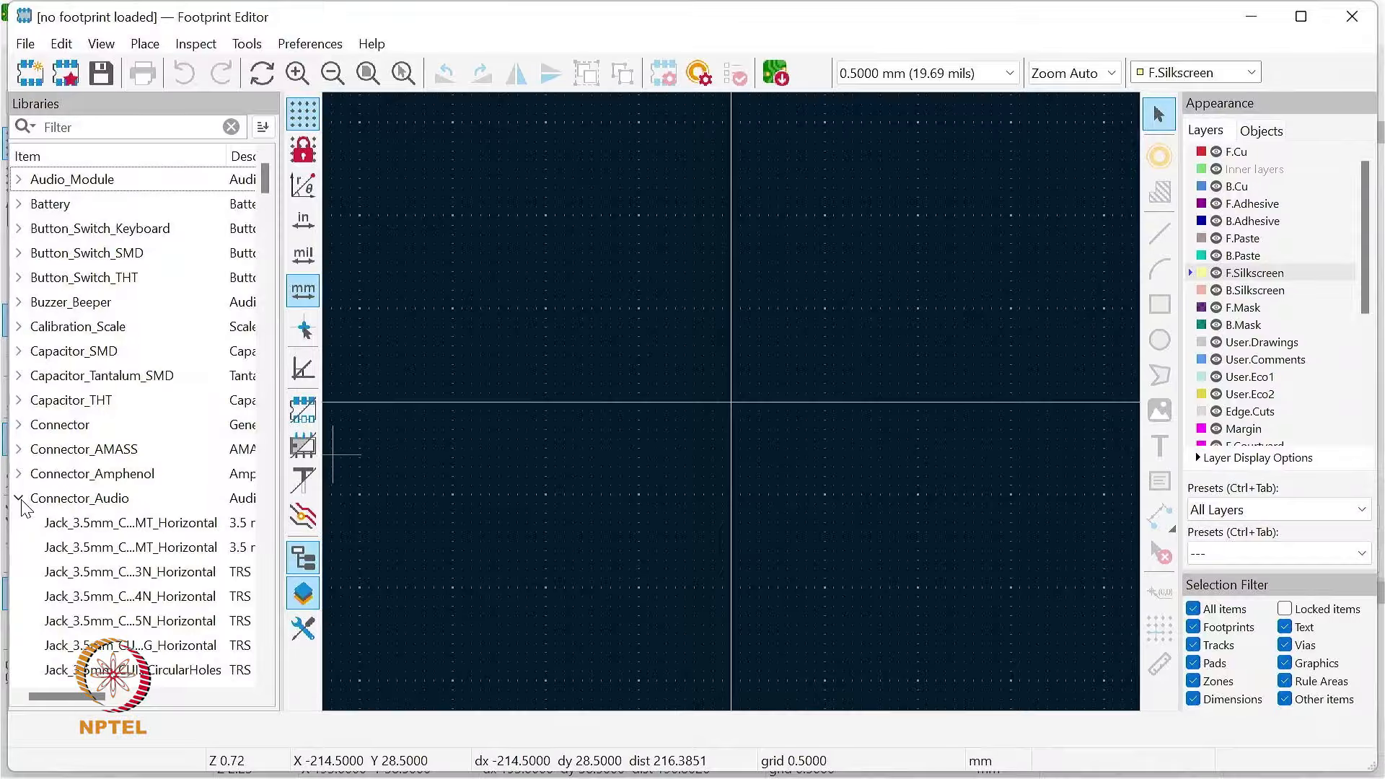
{"action": "mouse_move", "coordinate": [78, 555]}
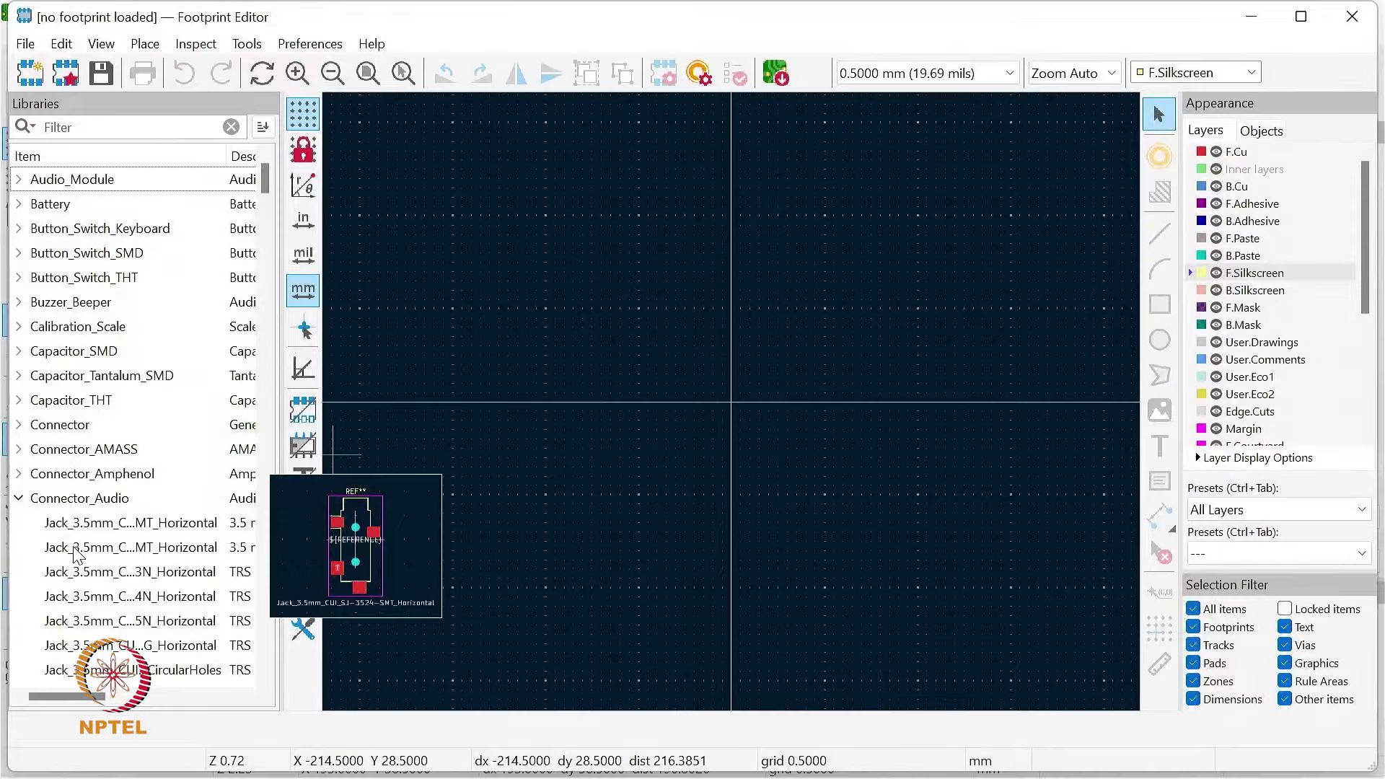
{"action": "left_click", "coordinate": [119, 531]}
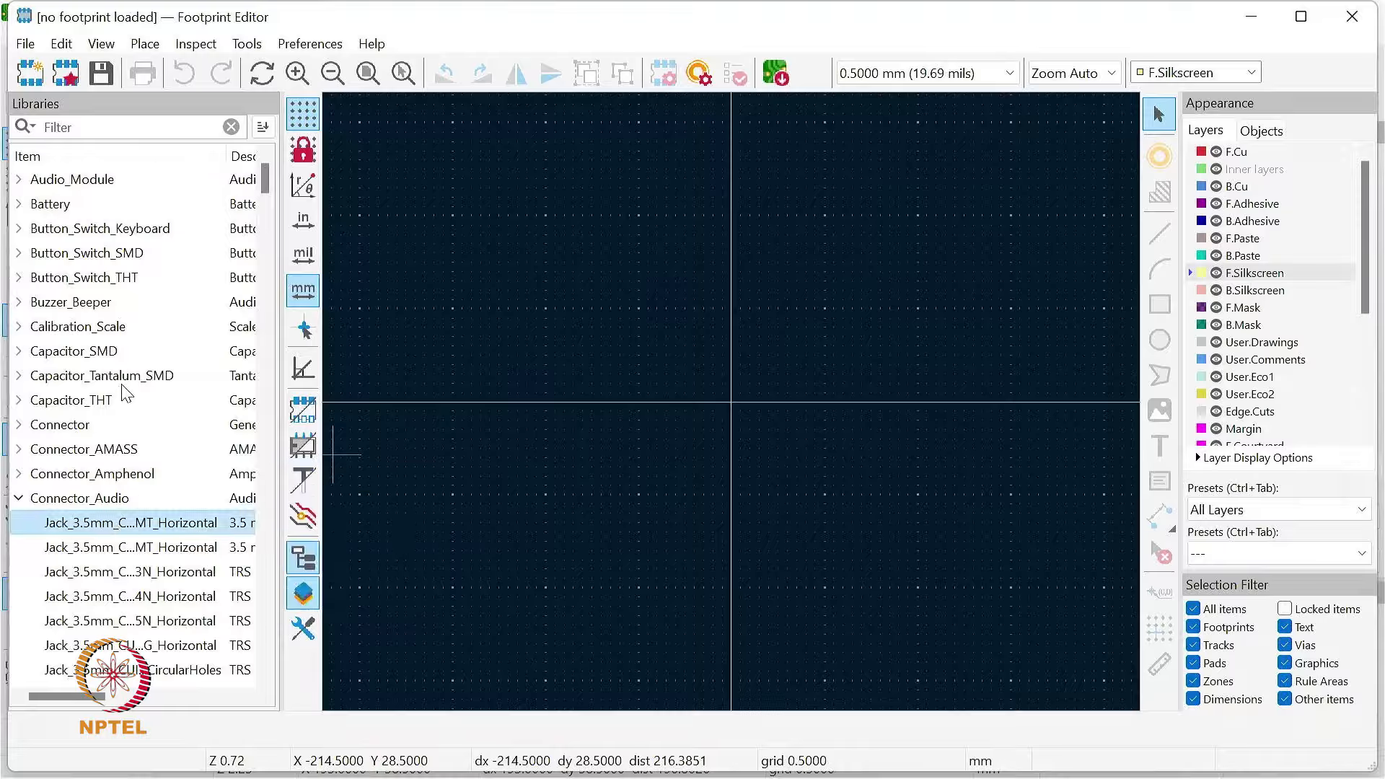
{"action": "scroll", "coordinate": [121, 397], "scroll_direction": "down", "scroll_amount": 4}
{"action": "scroll", "coordinate": [121, 431], "scroll_direction": "up", "scroll_amount": 3}
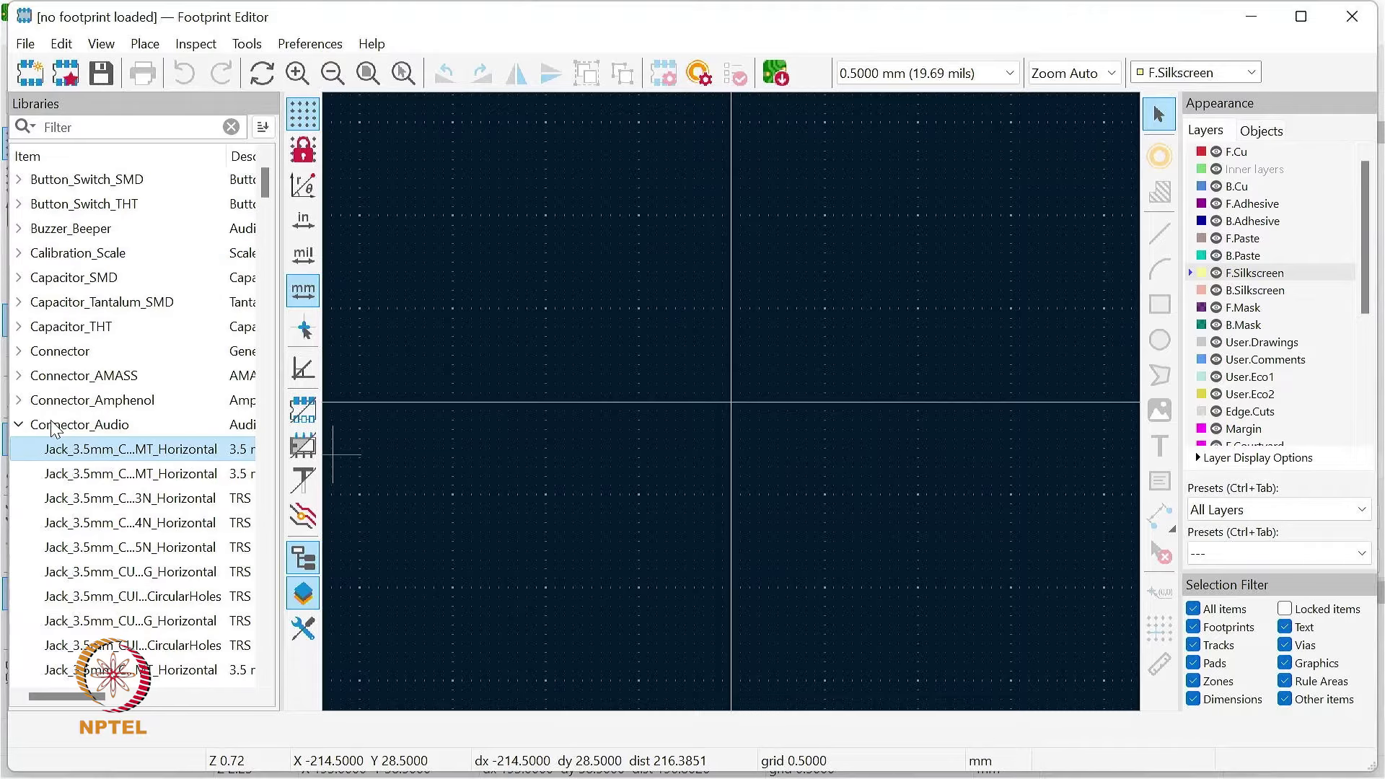
{"action": "left_click", "coordinate": [19, 425]}
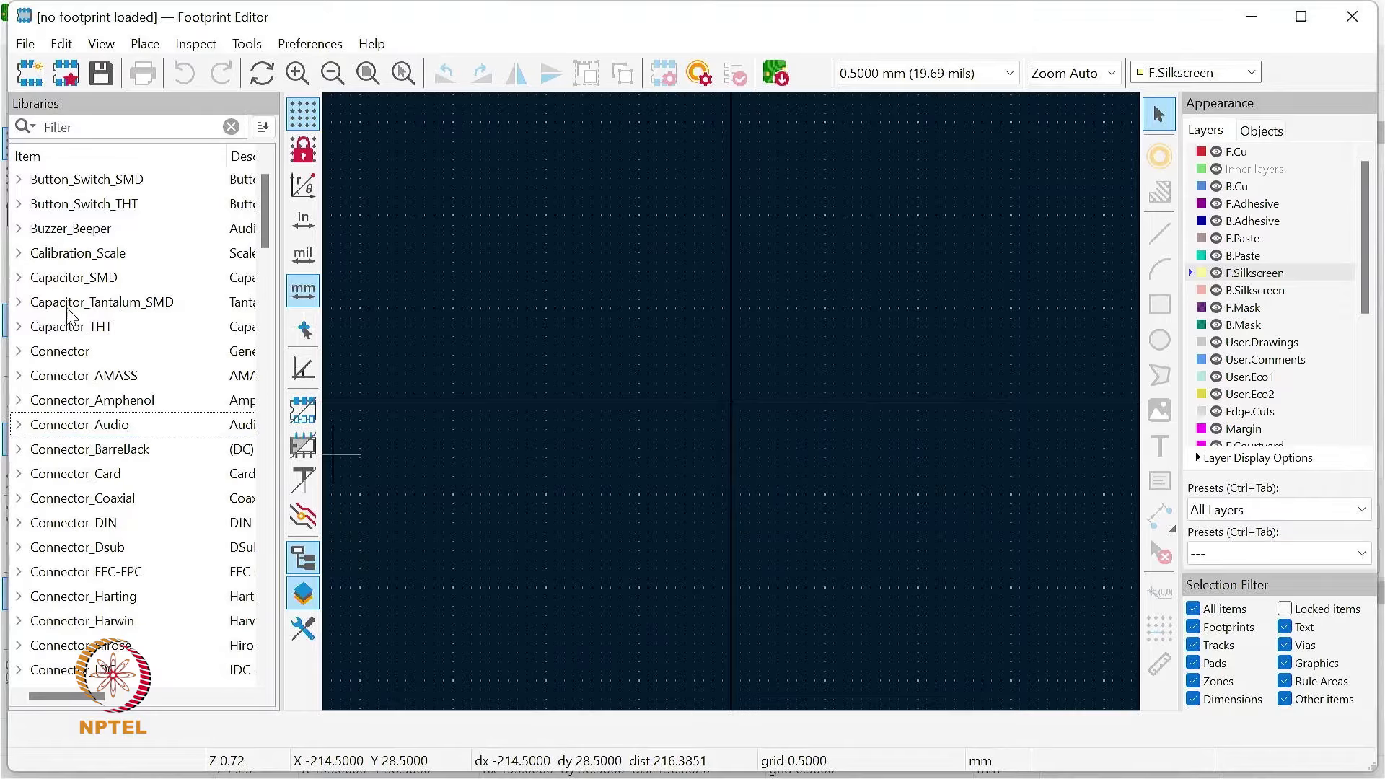
{"action": "left_click", "coordinate": [20, 280]}
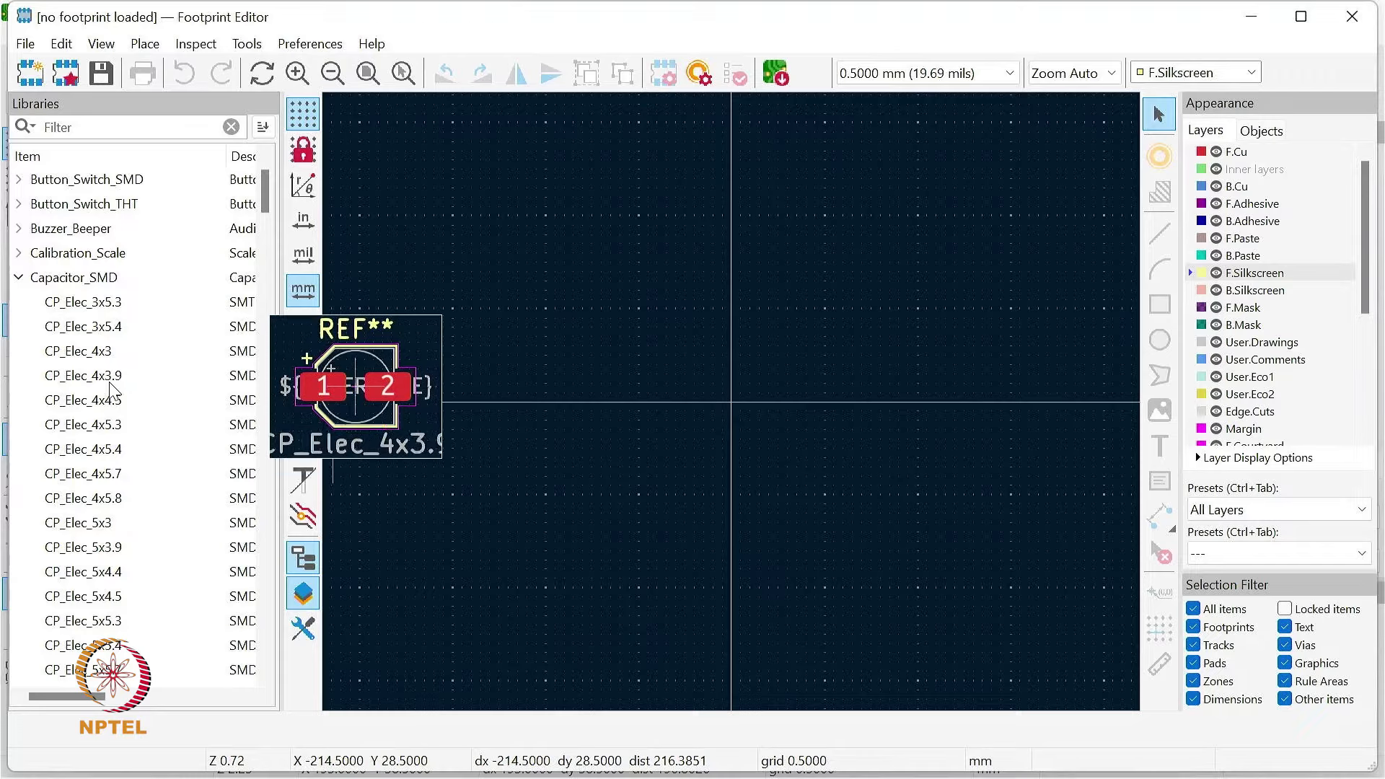
Step: Preview several electrolytic capacitor footprints in the Capacitor_SMD library and open CP_Elec_4x3.9 for editing
{"action": "mouse_move", "coordinate": [105, 456]}
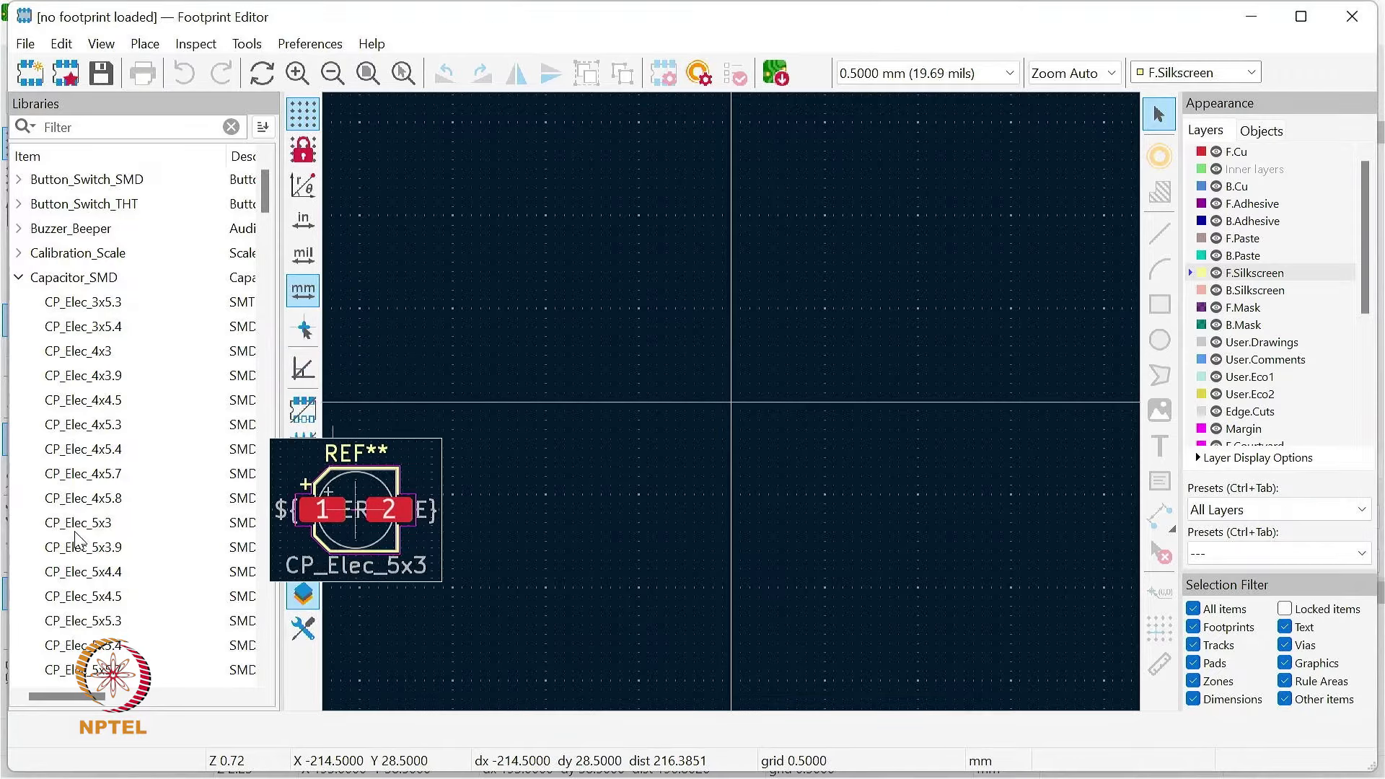
{"action": "scroll", "coordinate": [102, 467], "scroll_direction": "down", "scroll_amount": 3}
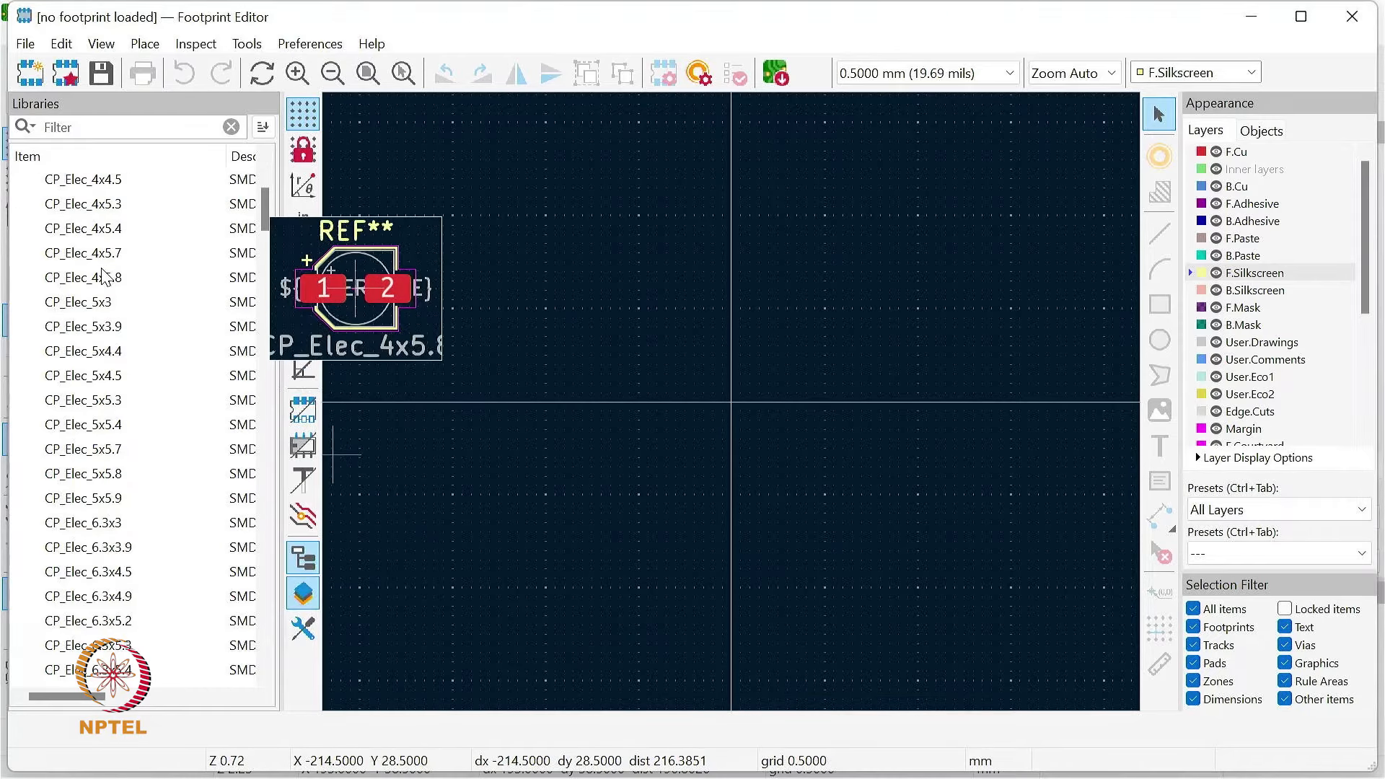
{"action": "left_click", "coordinate": [91, 281]}
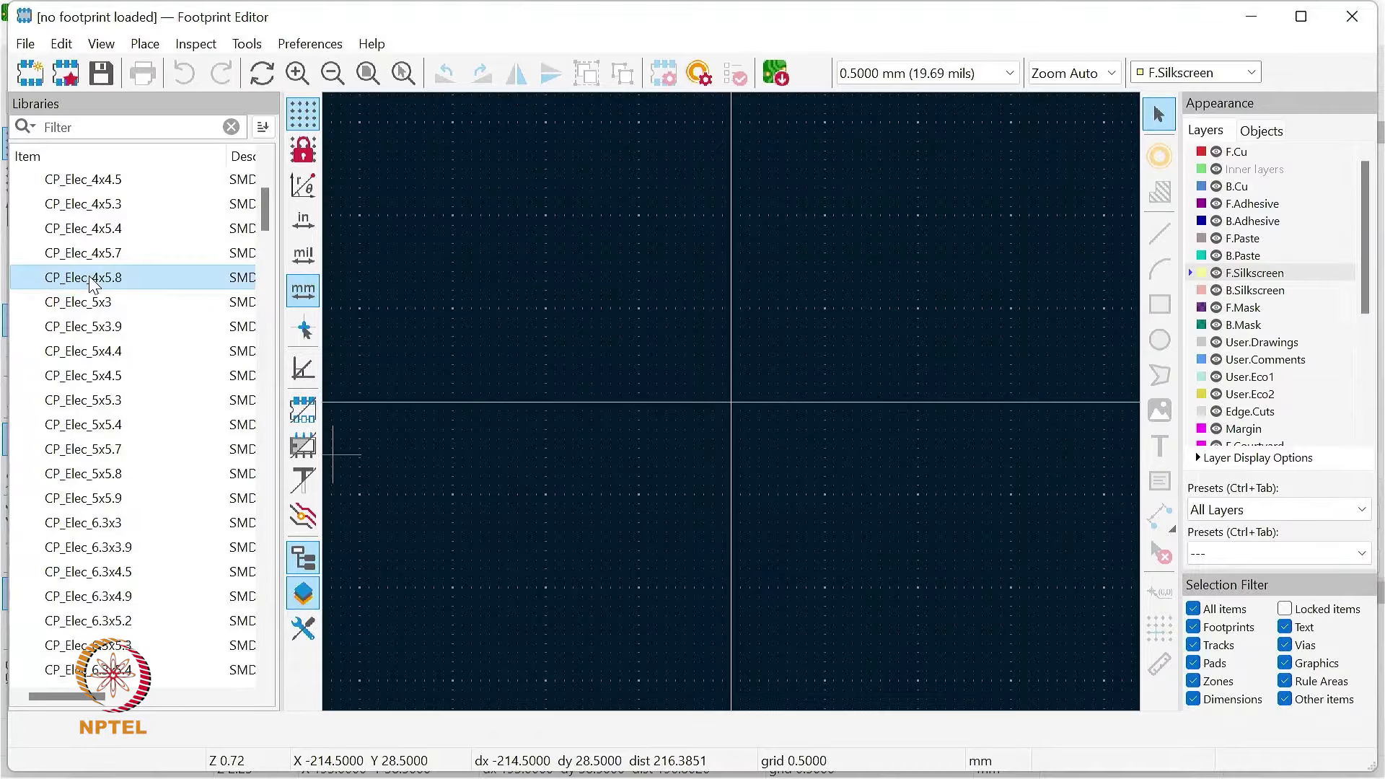
{"action": "scroll", "coordinate": [115, 321], "scroll_direction": "up", "scroll_amount": 3}
{"action": "left_click", "coordinate": [105, 352]}
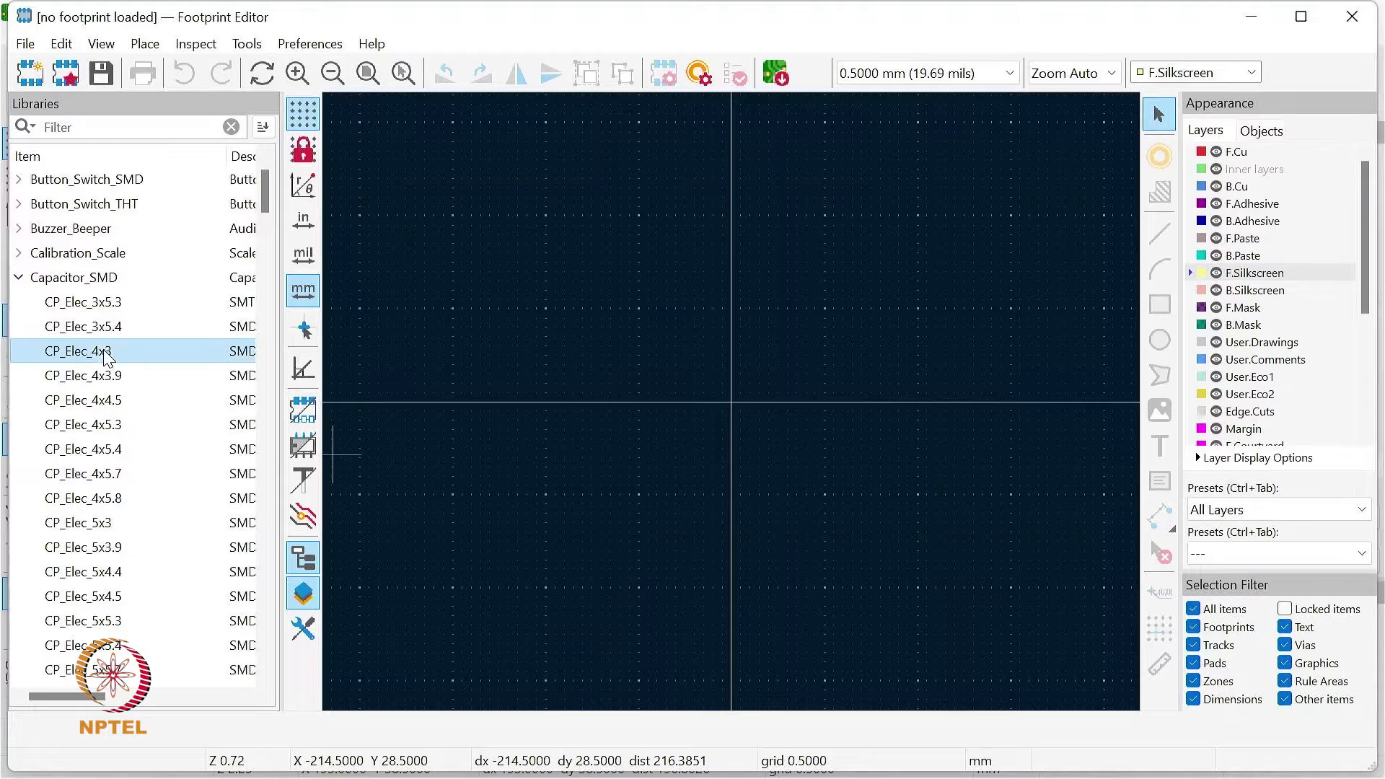
{"action": "left_click", "coordinate": [114, 378]}
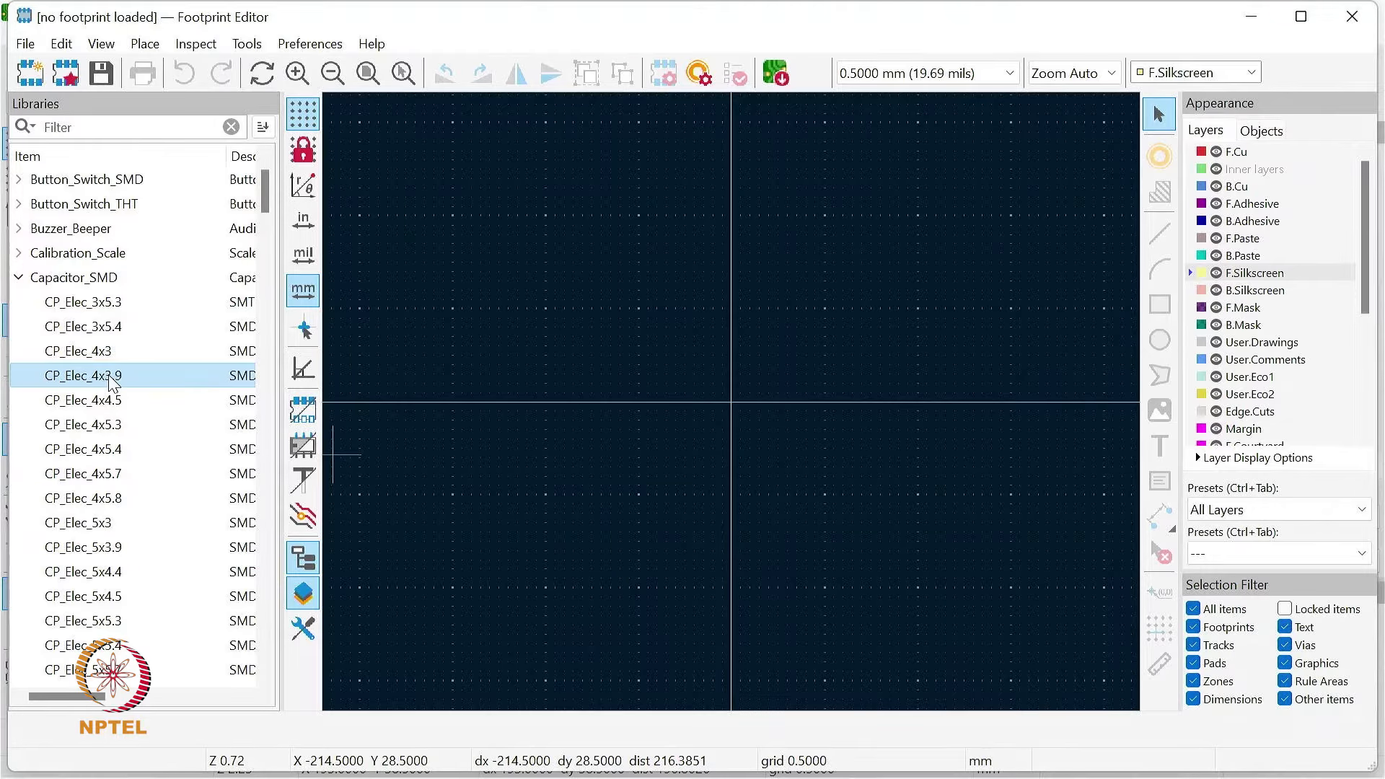
{"action": "double_click", "coordinate": [114, 377]}
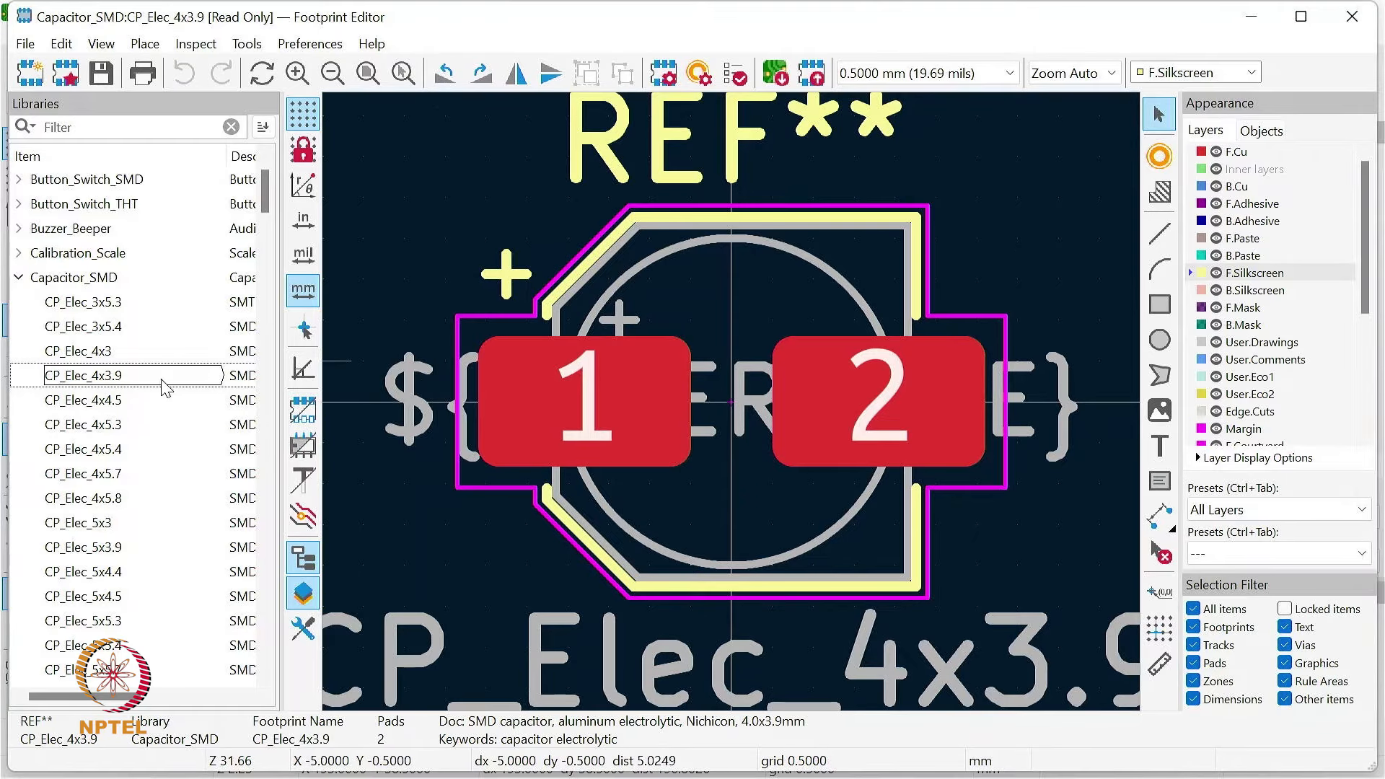
Step: Shrink pad 1 of the capacitor footprint to 1.5 mm wide and 0.8 mm high from its upper-left corner
{"action": "mouse_move", "coordinate": [183, 505]}
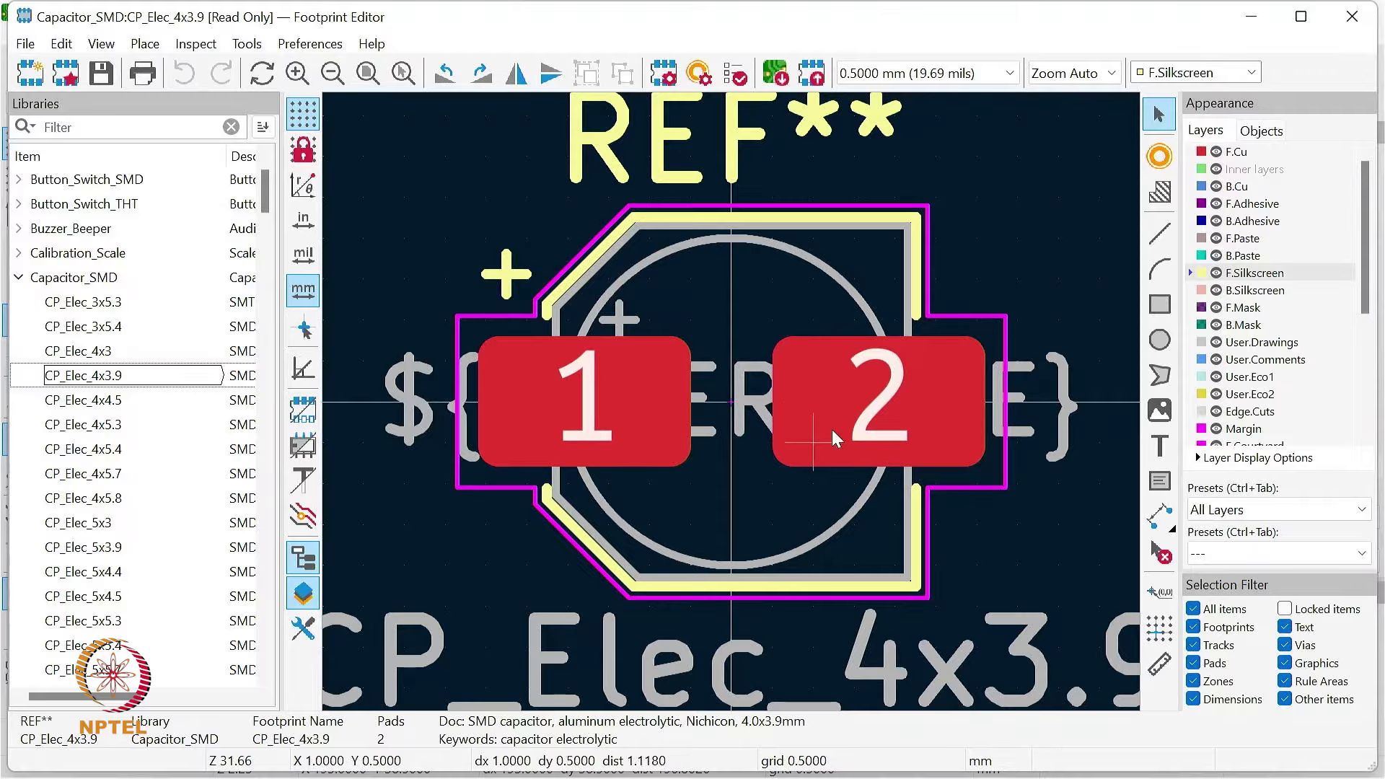
{"action": "left_click", "coordinate": [941, 361]}
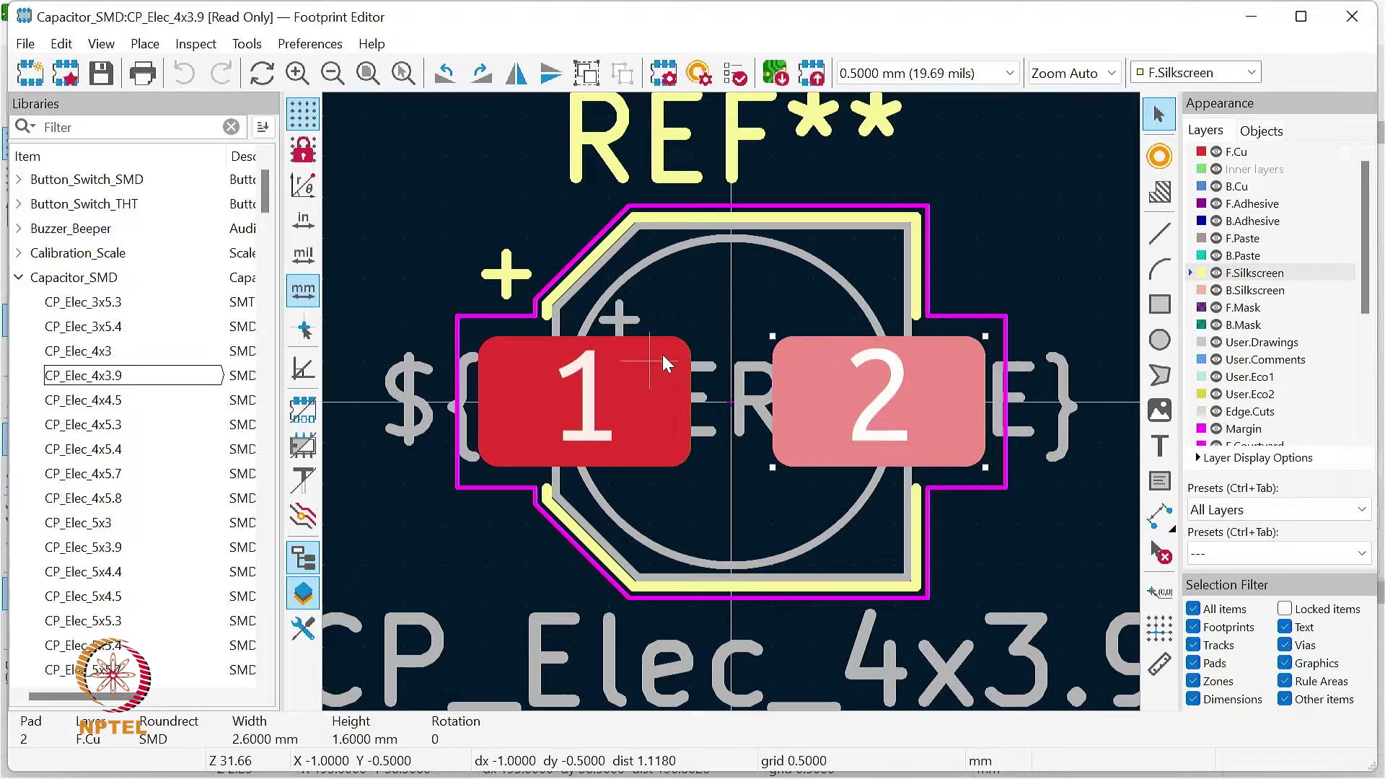
{"action": "left_click", "coordinate": [604, 359]}
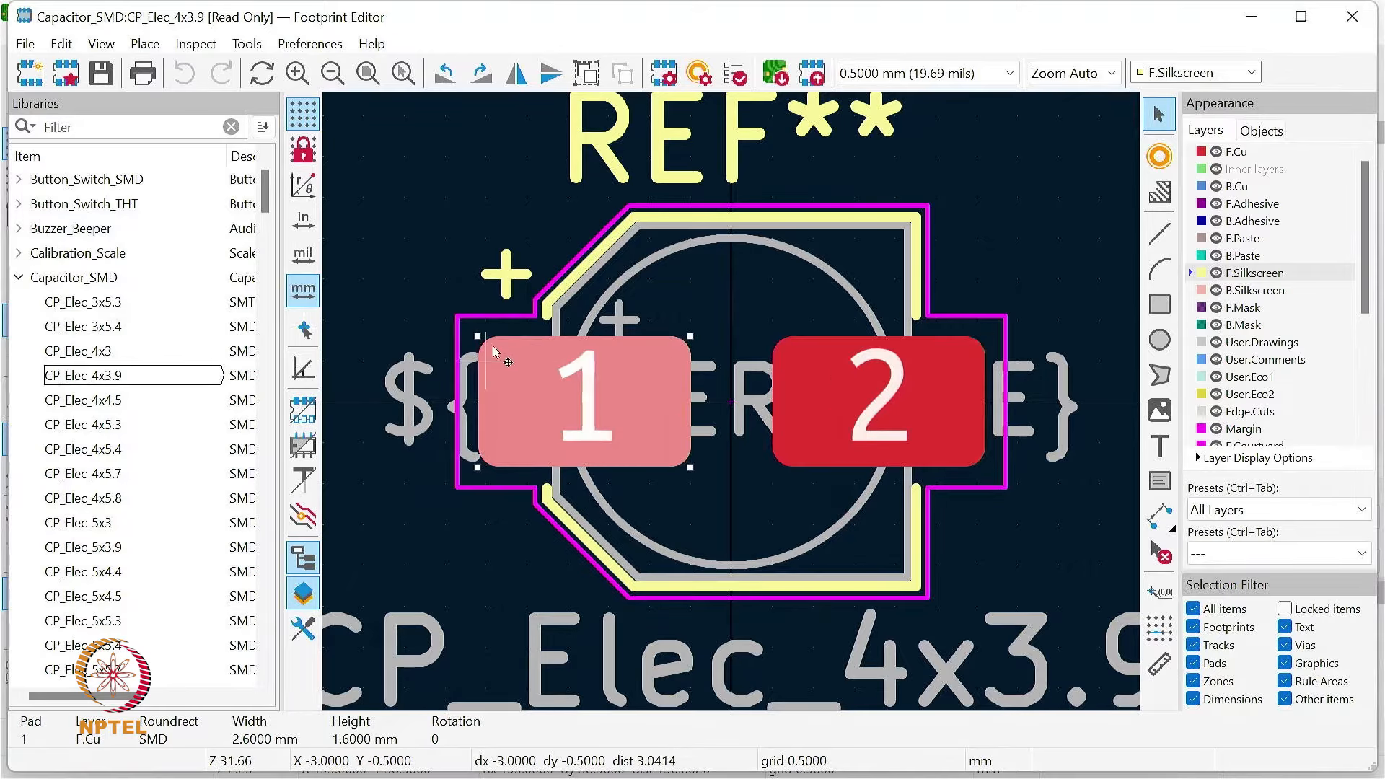
{"action": "left_click_drag", "start_coordinate": [475, 334], "coordinate": [554, 404]}
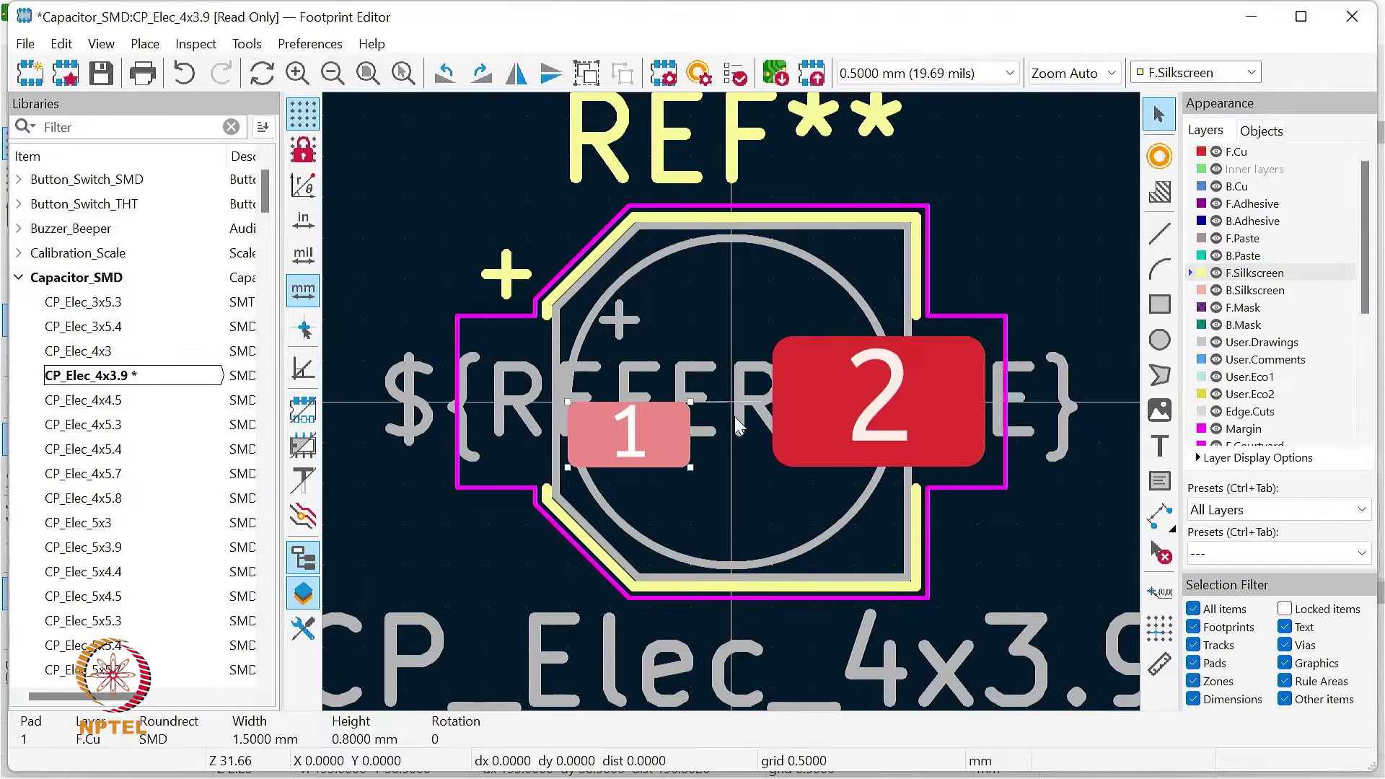
Step: Enlarge pad 2 to 3.0 mm wide and 2.3 mm high, and move its centre to about X 3.0, Y 0.5 mm
{"action": "left_click", "coordinate": [969, 358]}
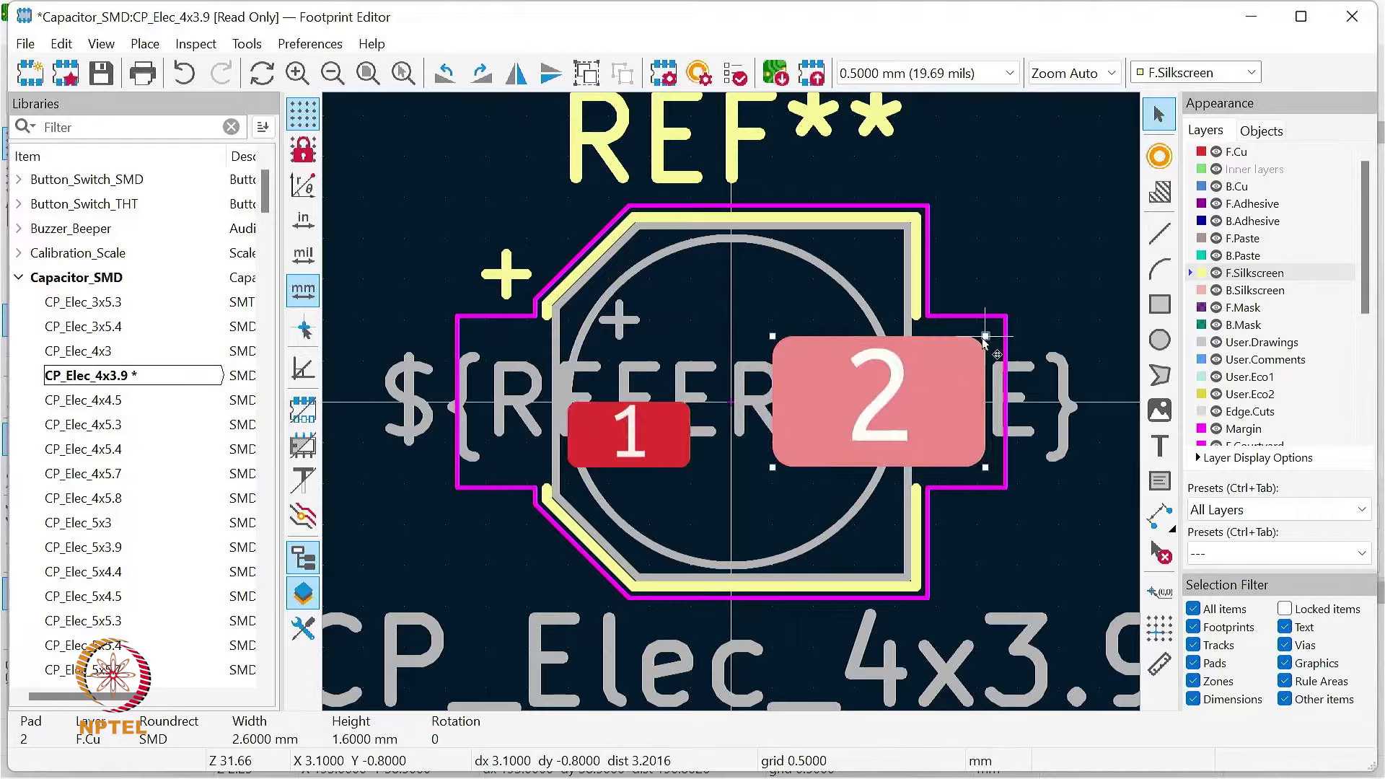
{"action": "left_click_drag", "start_coordinate": [985, 336], "coordinate": [1017, 280]}
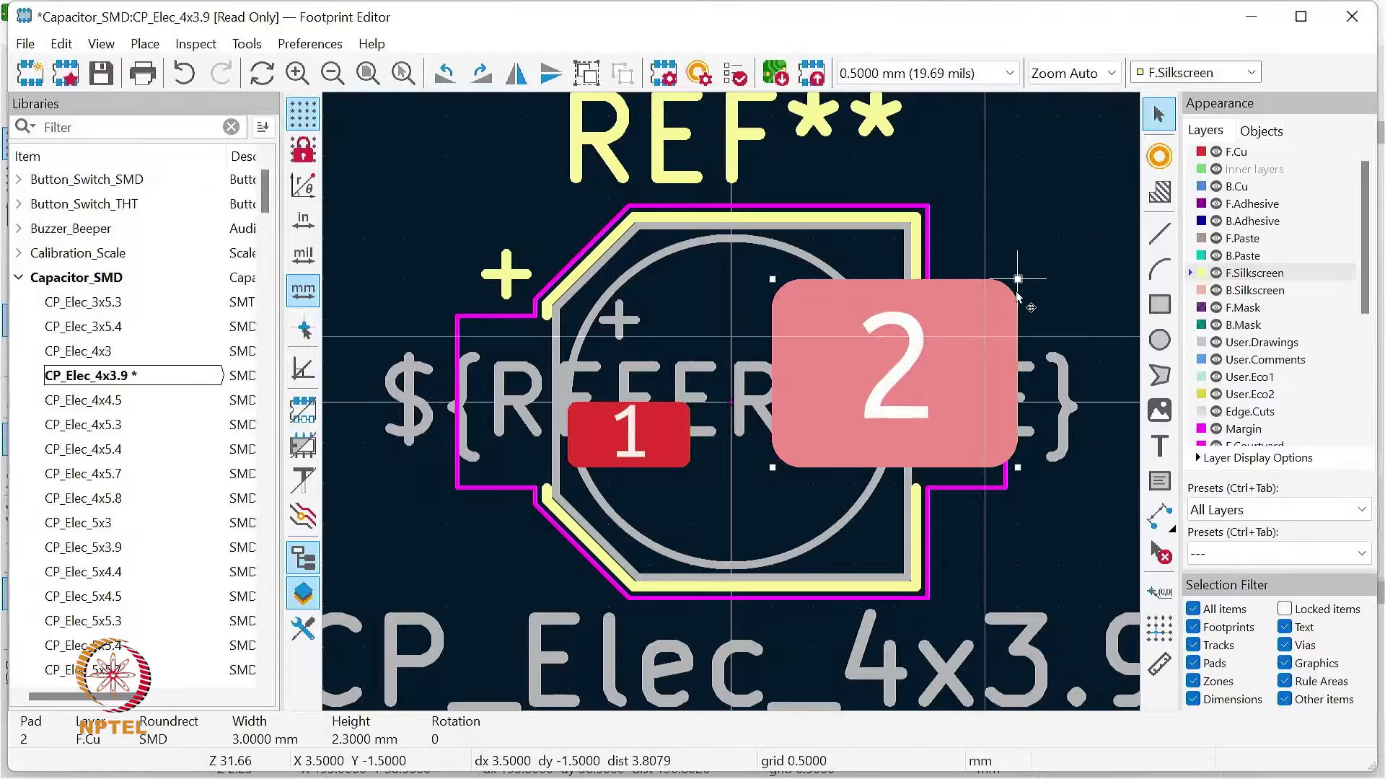
{"action": "key", "text": "m"}
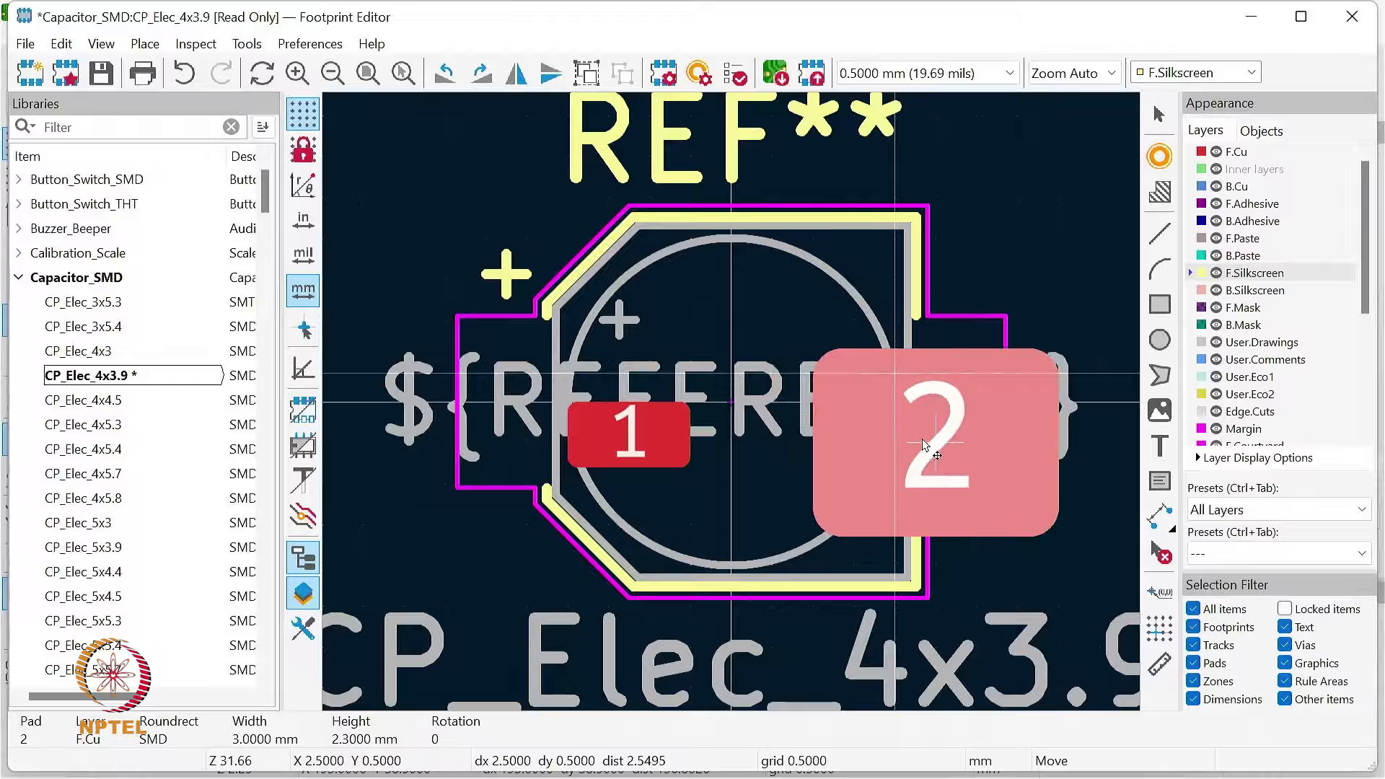
{"action": "left_click", "coordinate": [966, 435]}
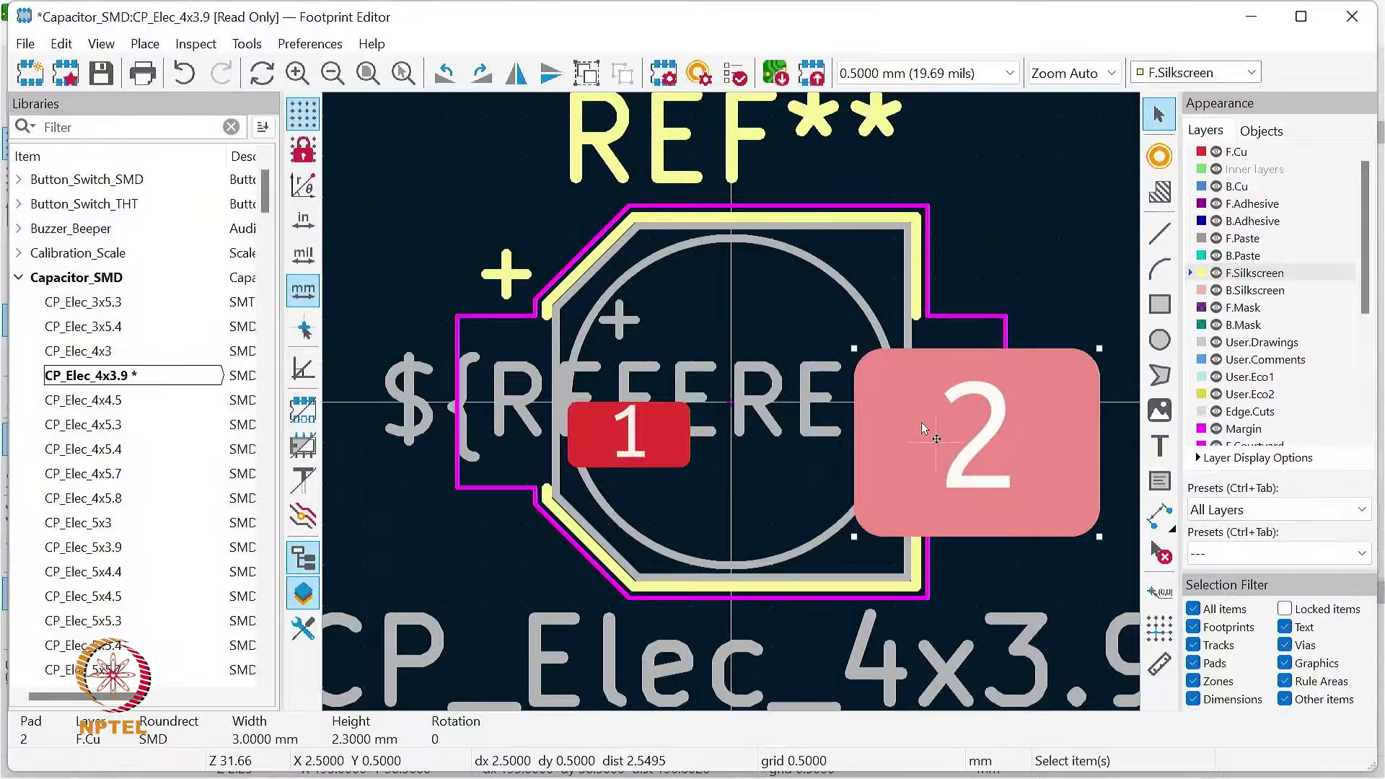
{"action": "key", "text": "m"}
{"action": "left_click", "coordinate": [977, 432]}
{"action": "key", "text": "m"}
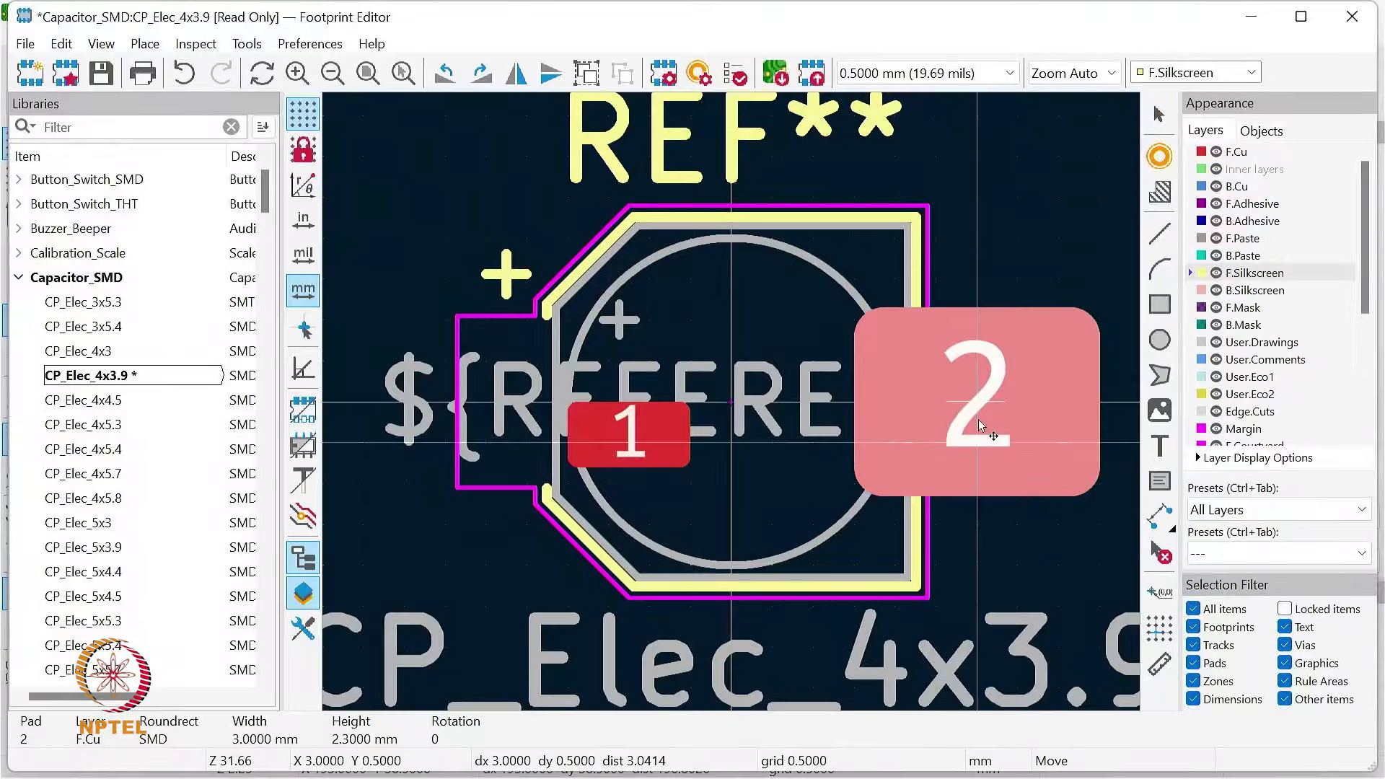
{"action": "left_click", "coordinate": [980, 431]}
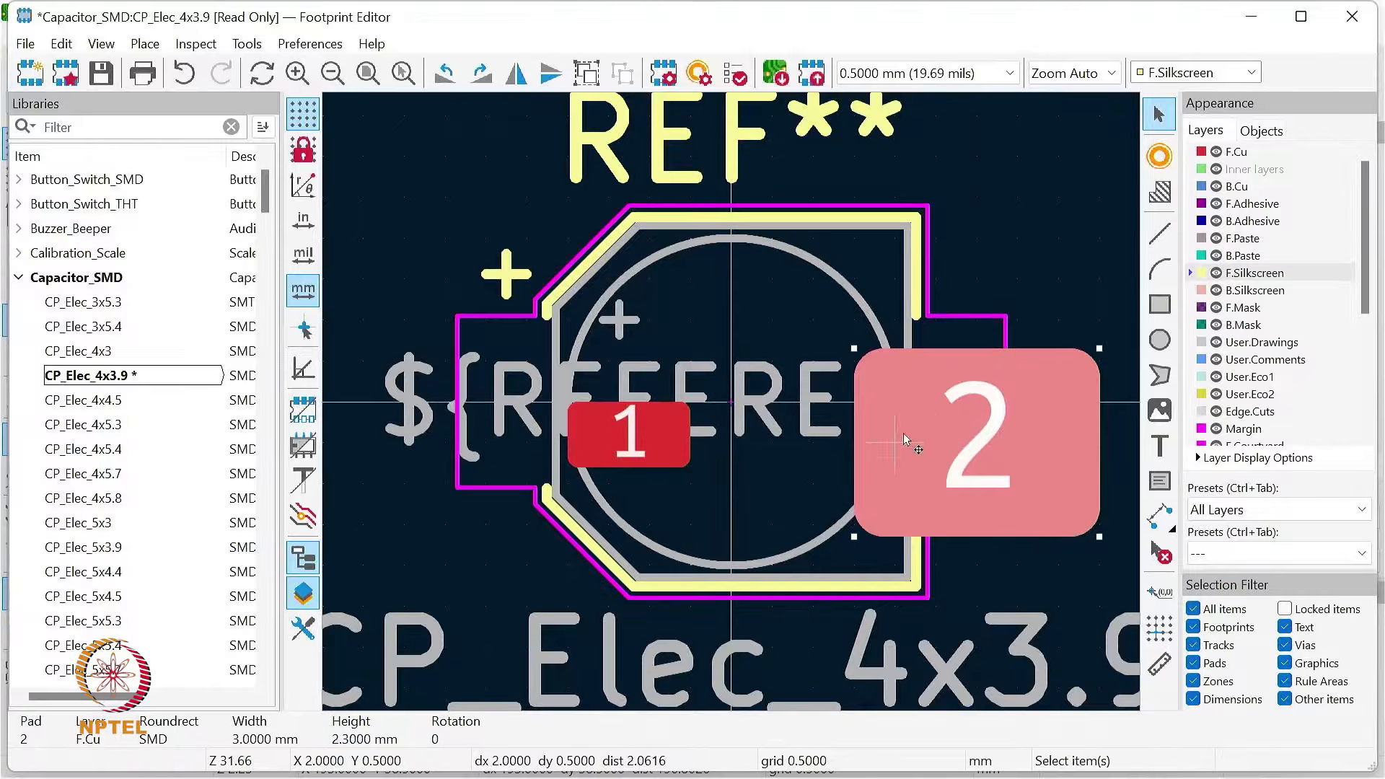
Step: Examine the capacitor footprint's reference text, both pads, right silkscreen segment and left courtyard segment by selecting each one
{"action": "left_click", "coordinate": [876, 399]}
{"action": "left_click", "coordinate": [855, 349]}
{"action": "left_click", "coordinate": [855, 349]}
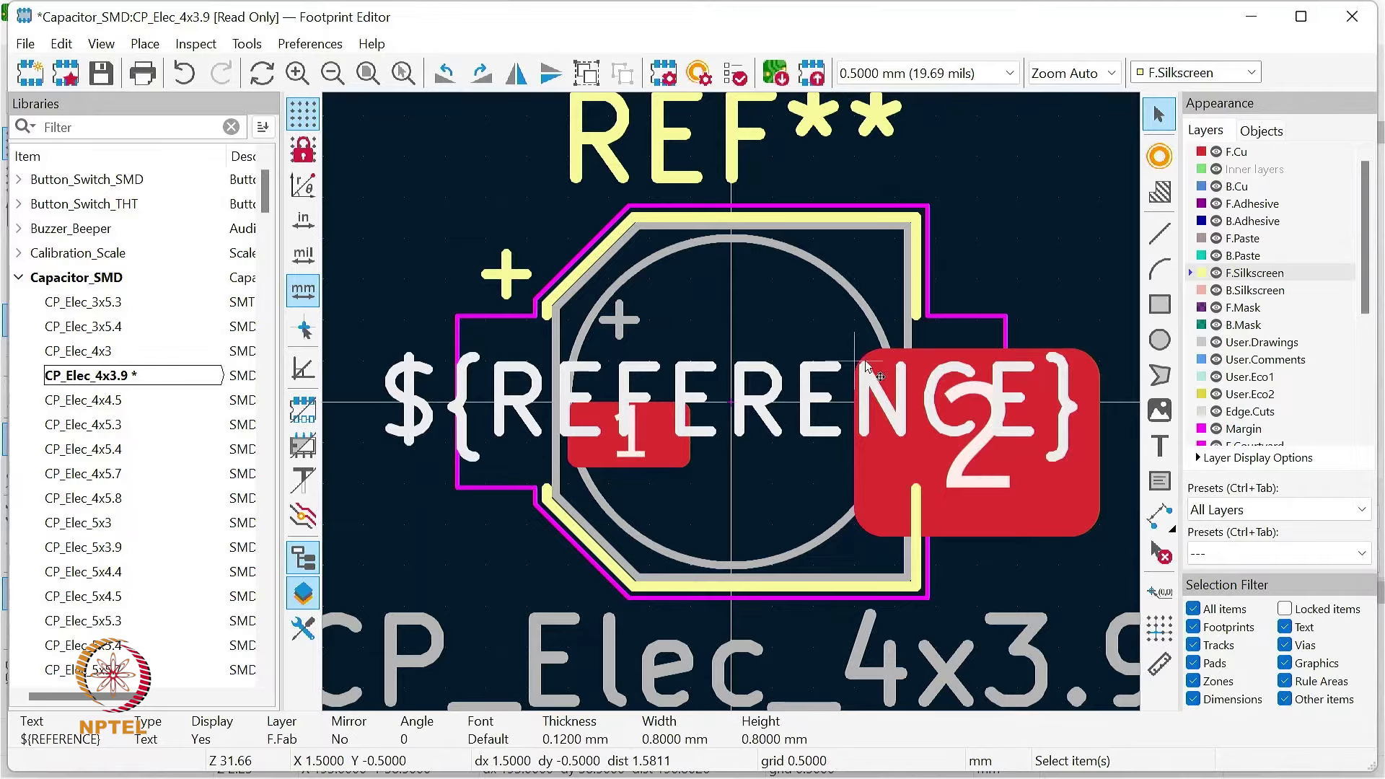
{"action": "left_click", "coordinate": [1072, 235]}
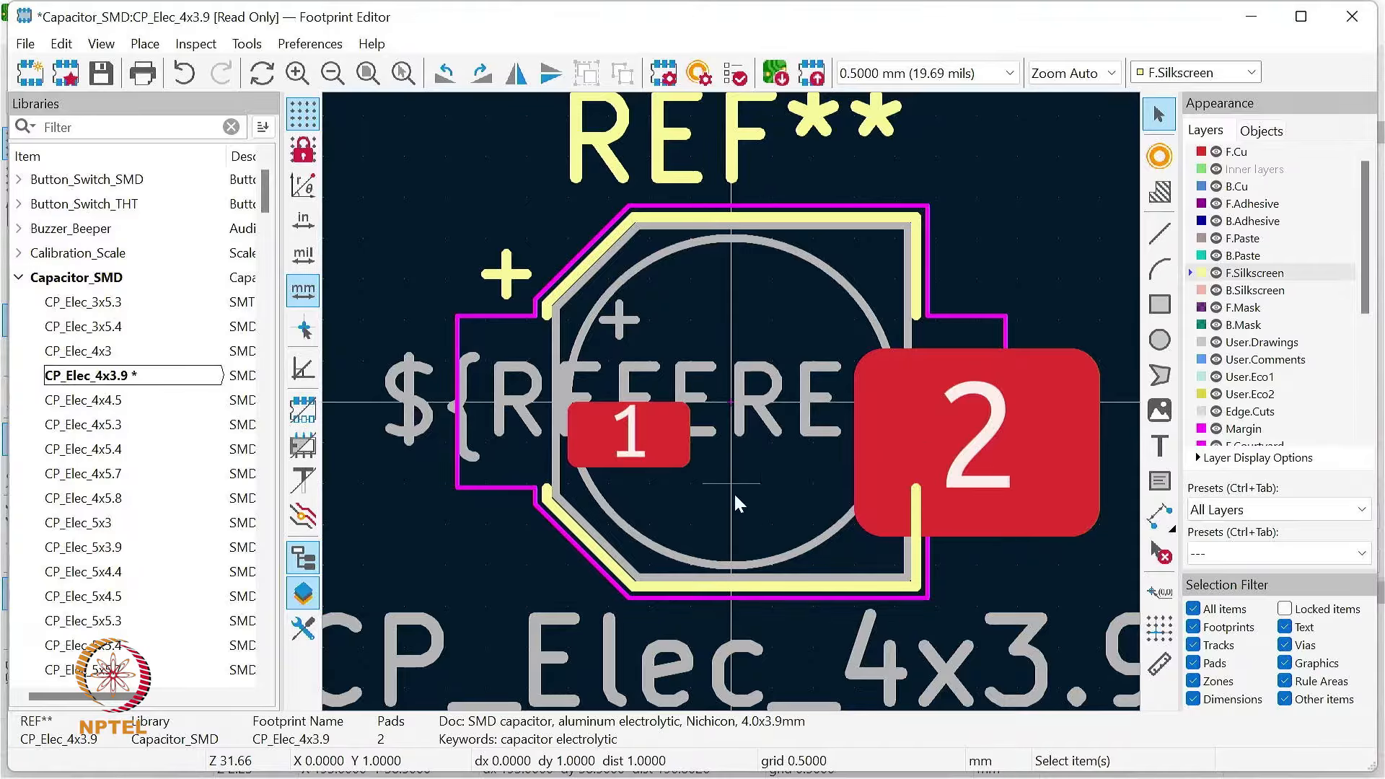
{"action": "left_click", "coordinate": [669, 429]}
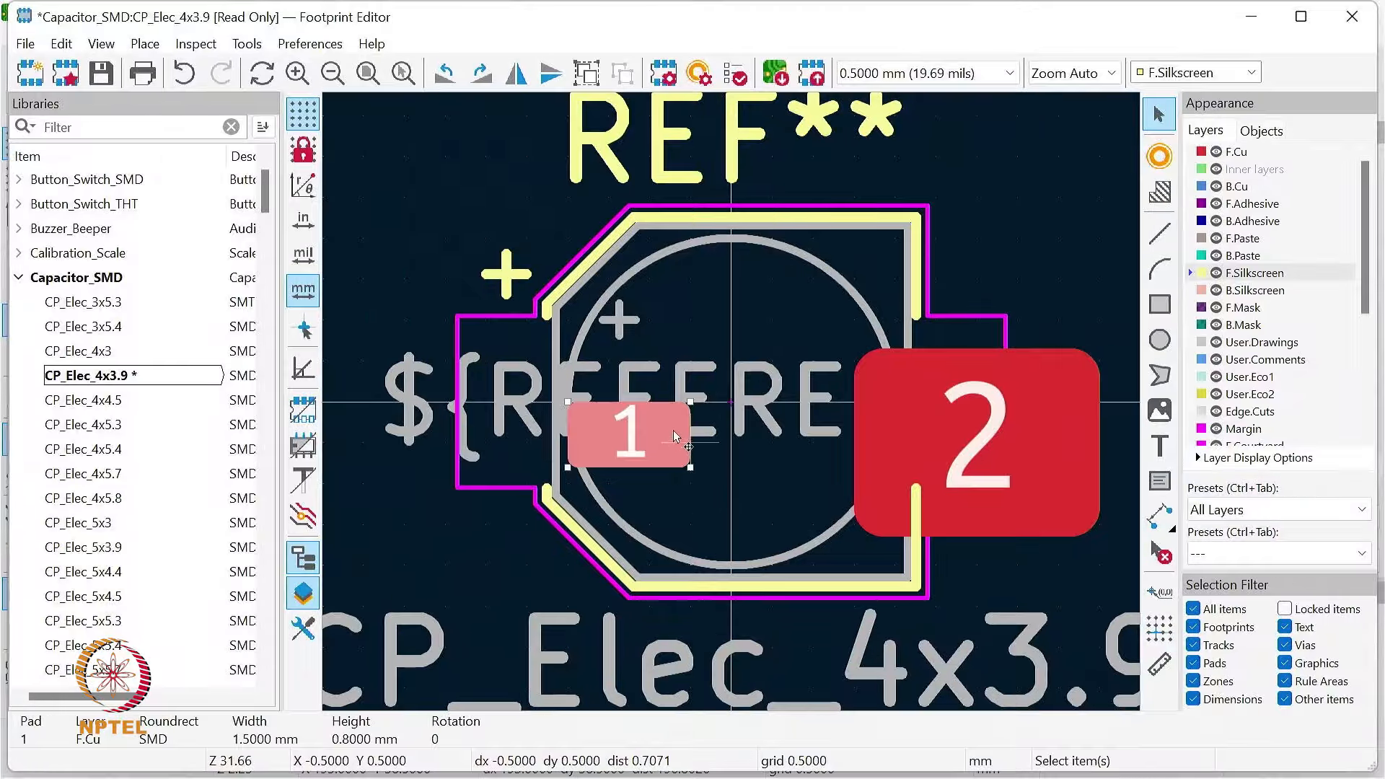
{"action": "left_click", "coordinate": [860, 401]}
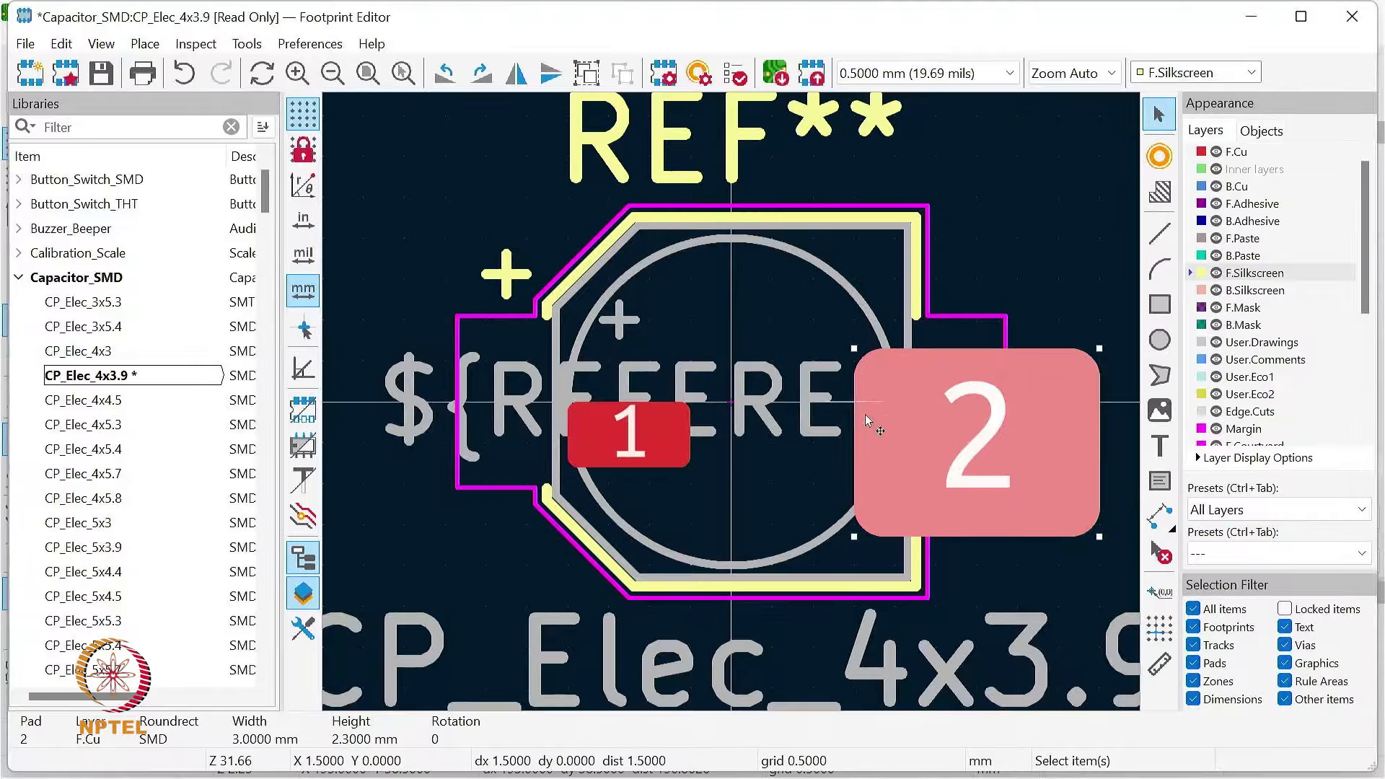
{"action": "left_click", "coordinate": [916, 252]}
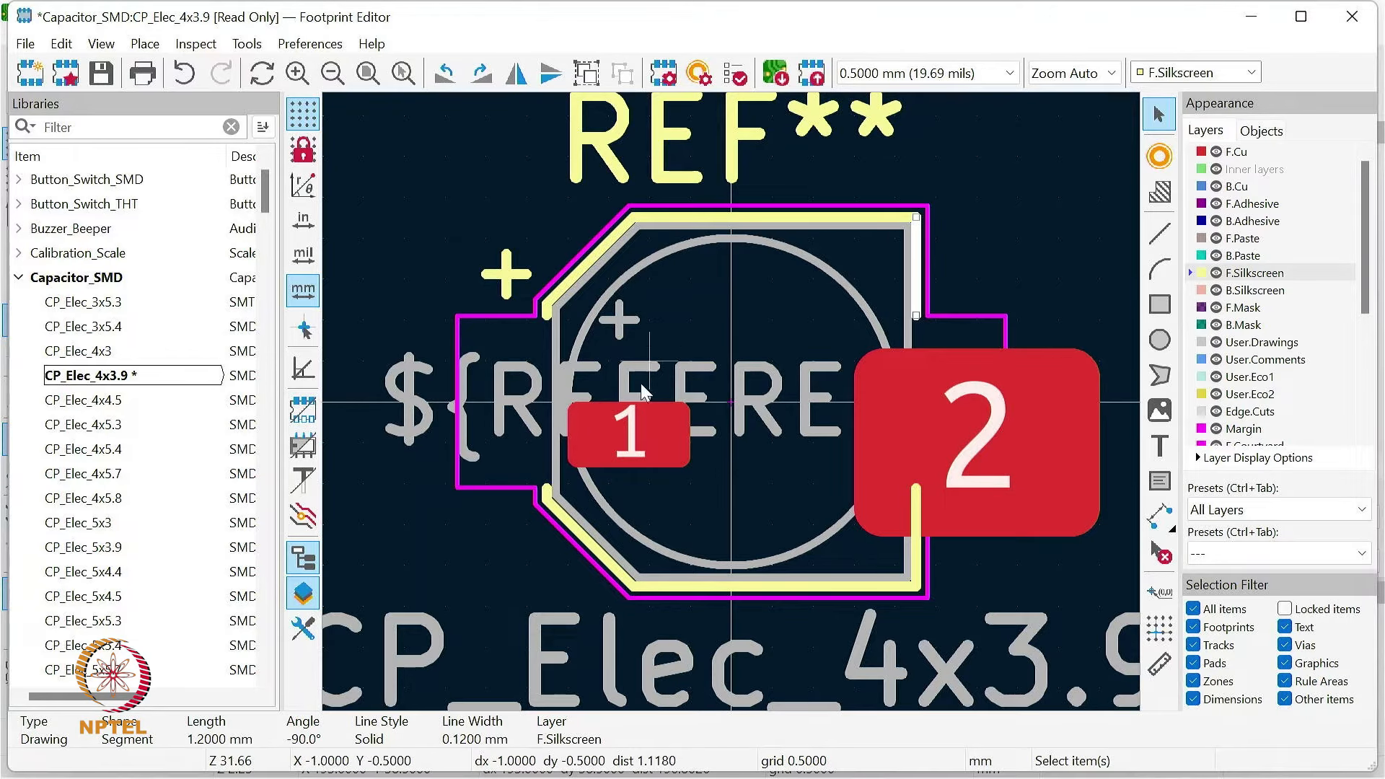
{"action": "left_click", "coordinate": [458, 401]}
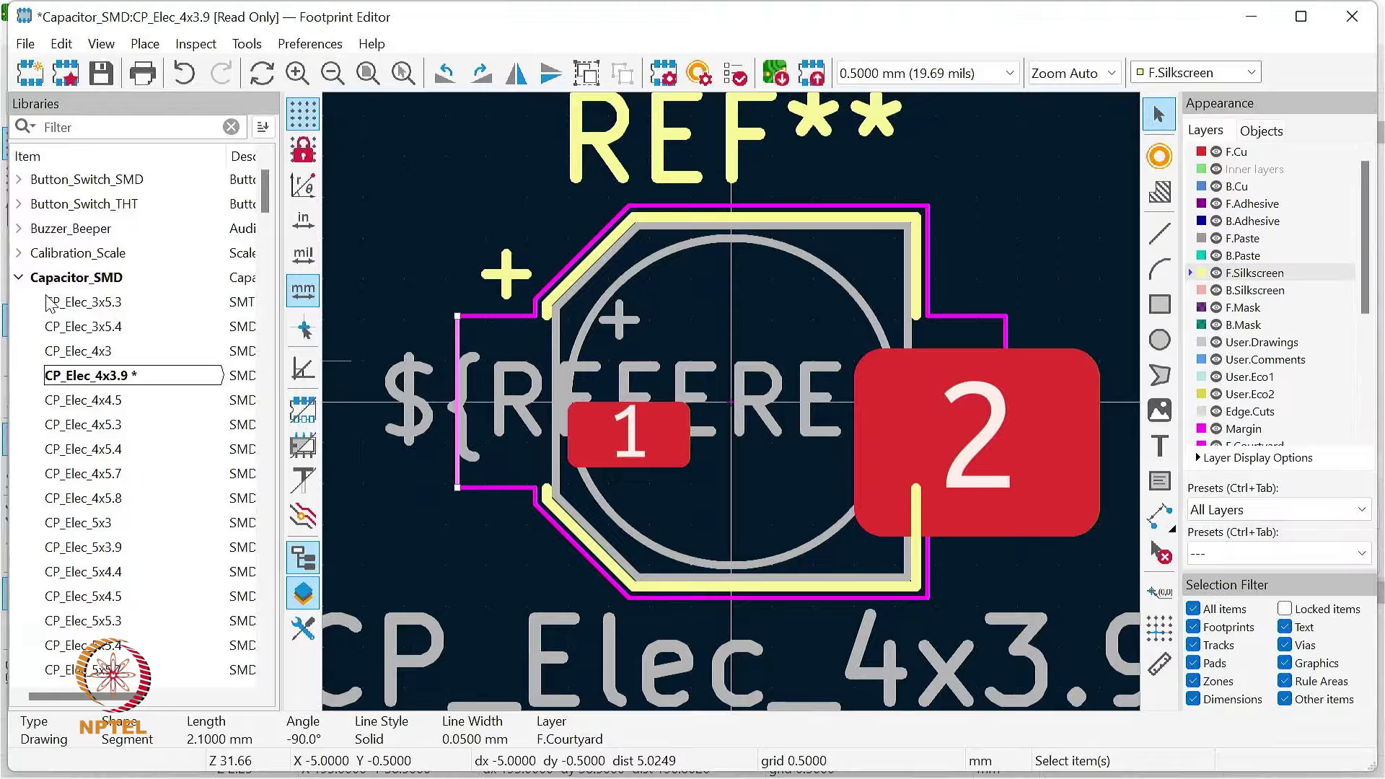
Step: Collapse the Capacitor_SMD library and expand the Package_BGA library to list its footprints
{"action": "left_click", "coordinate": [21, 280]}
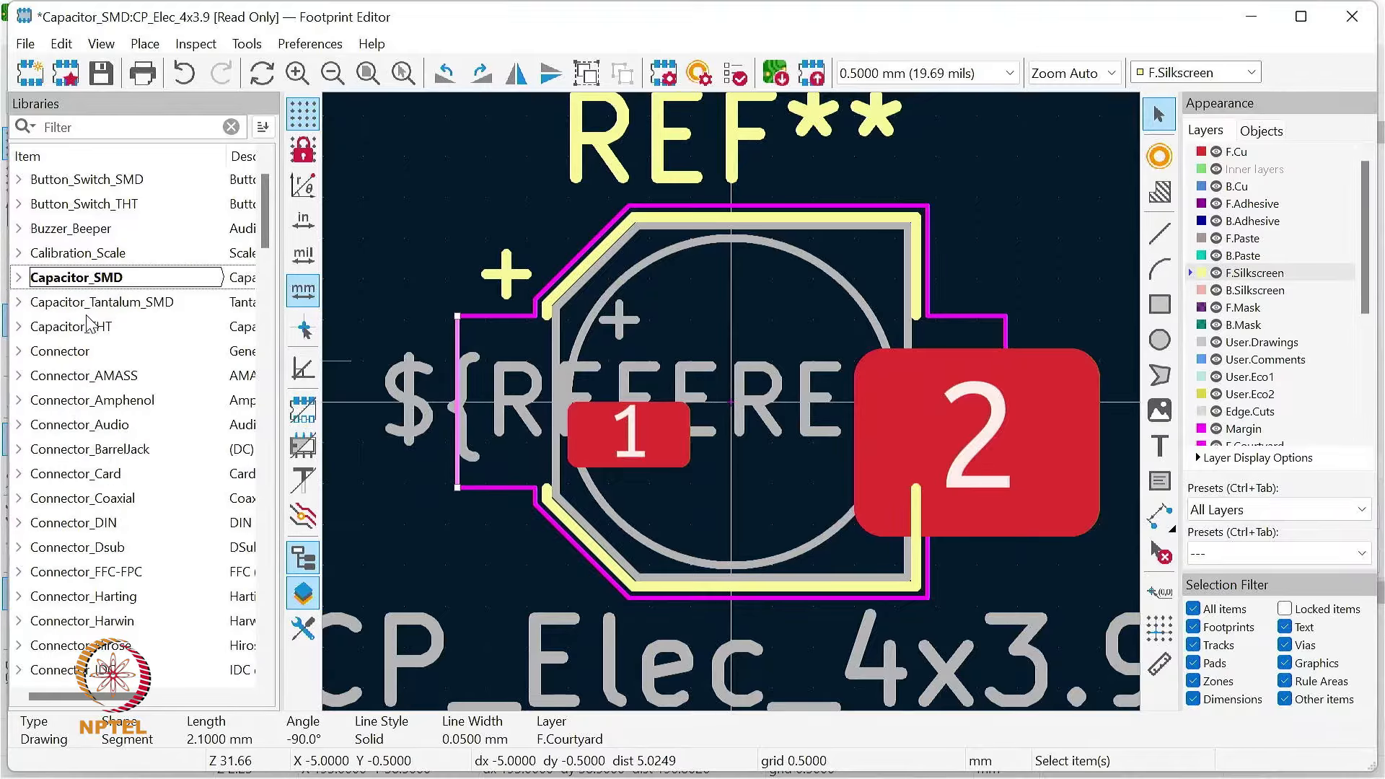
{"action": "scroll", "coordinate": [126, 395], "scroll_direction": "down", "scroll_amount": 15}
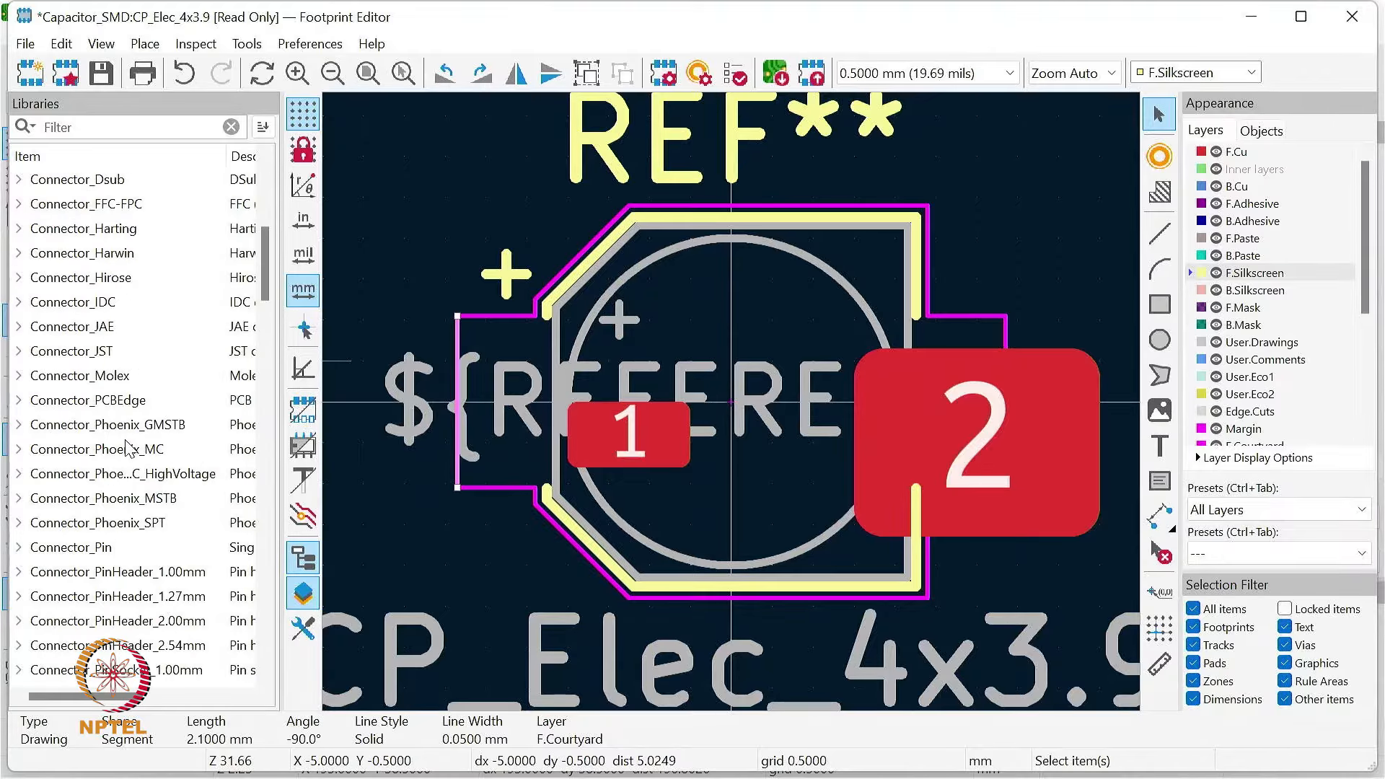
{"action": "scroll", "coordinate": [136, 498], "scroll_direction": "down", "scroll_amount": 3}
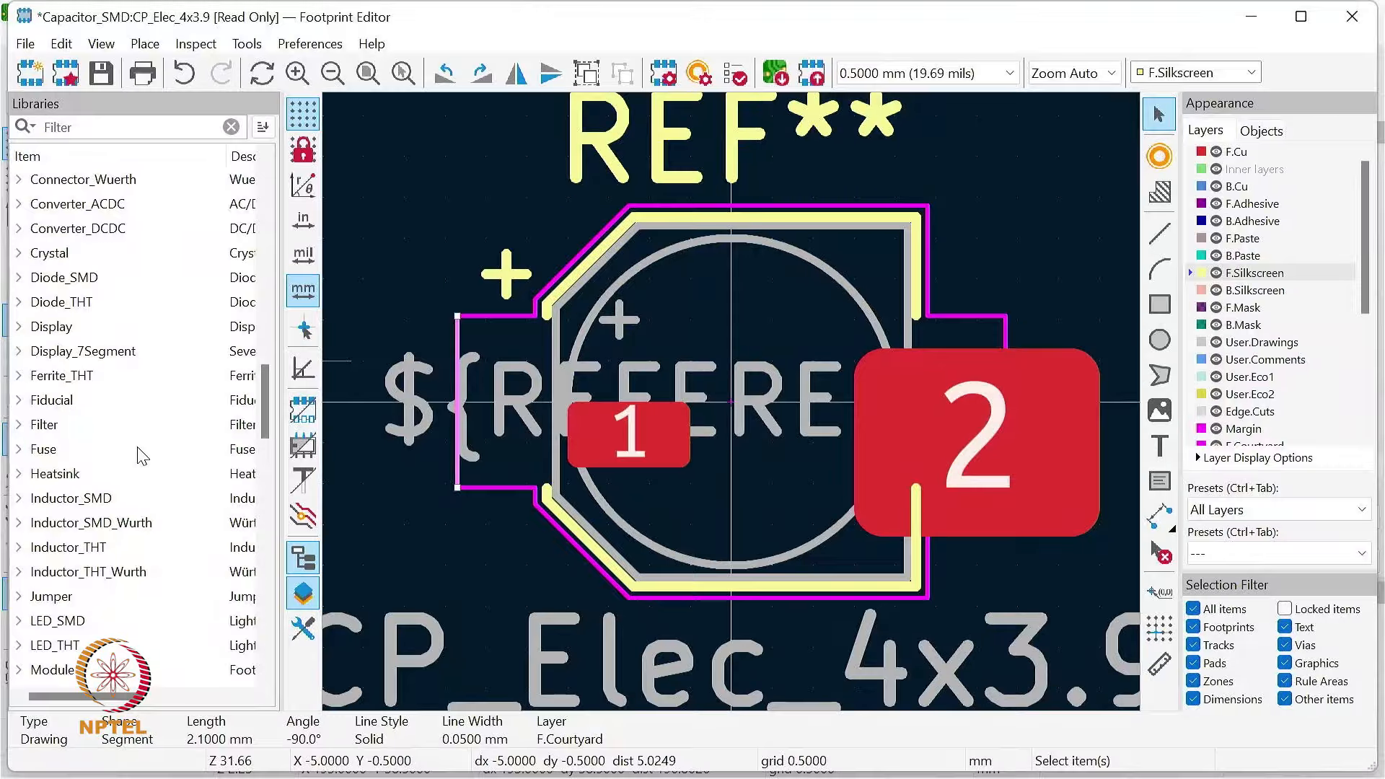
{"action": "scroll", "coordinate": [144, 462], "scroll_direction": "down", "scroll_amount": 1}
{"action": "scroll", "coordinate": [144, 462], "scroll_direction": "down", "scroll_amount": 3}
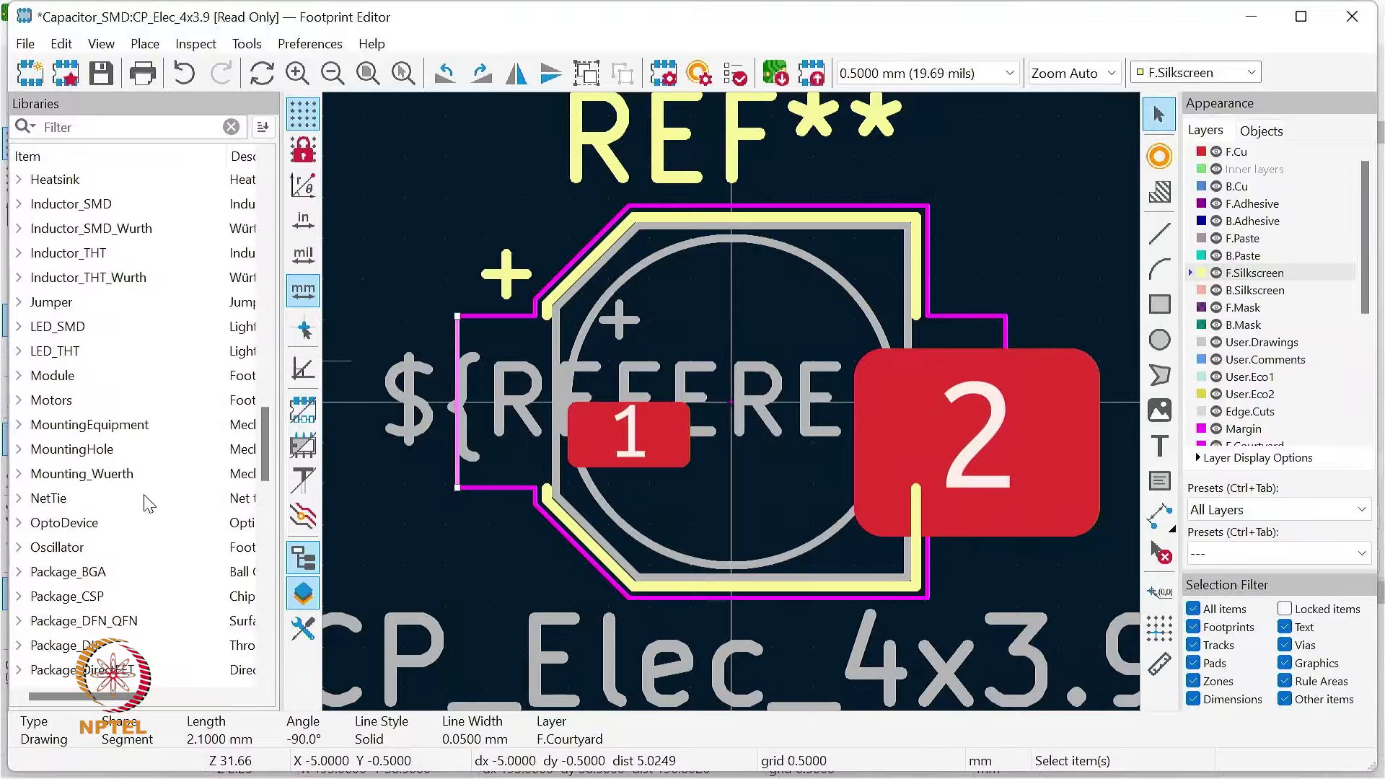
{"action": "scroll", "coordinate": [147, 491], "scroll_direction": "down", "scroll_amount": 2}
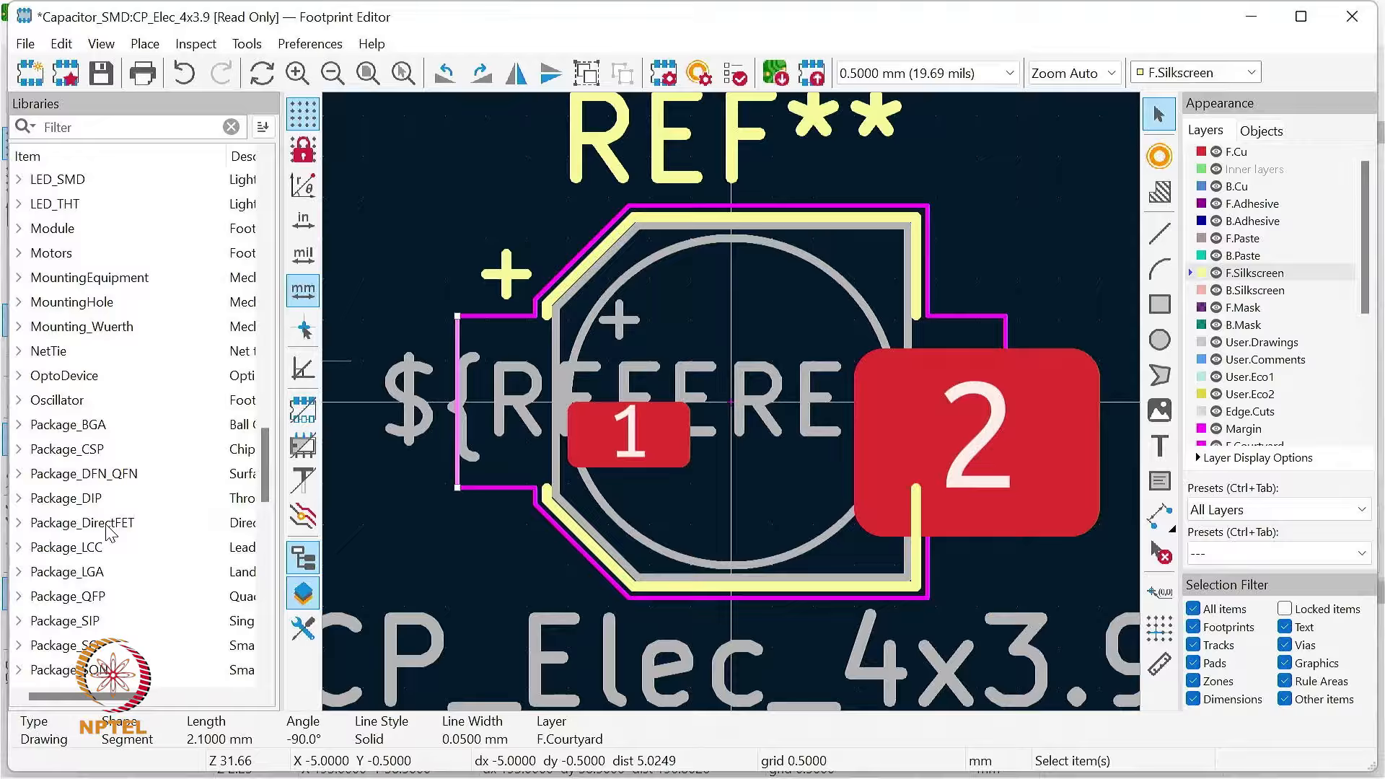
{"action": "left_click", "coordinate": [19, 425]}
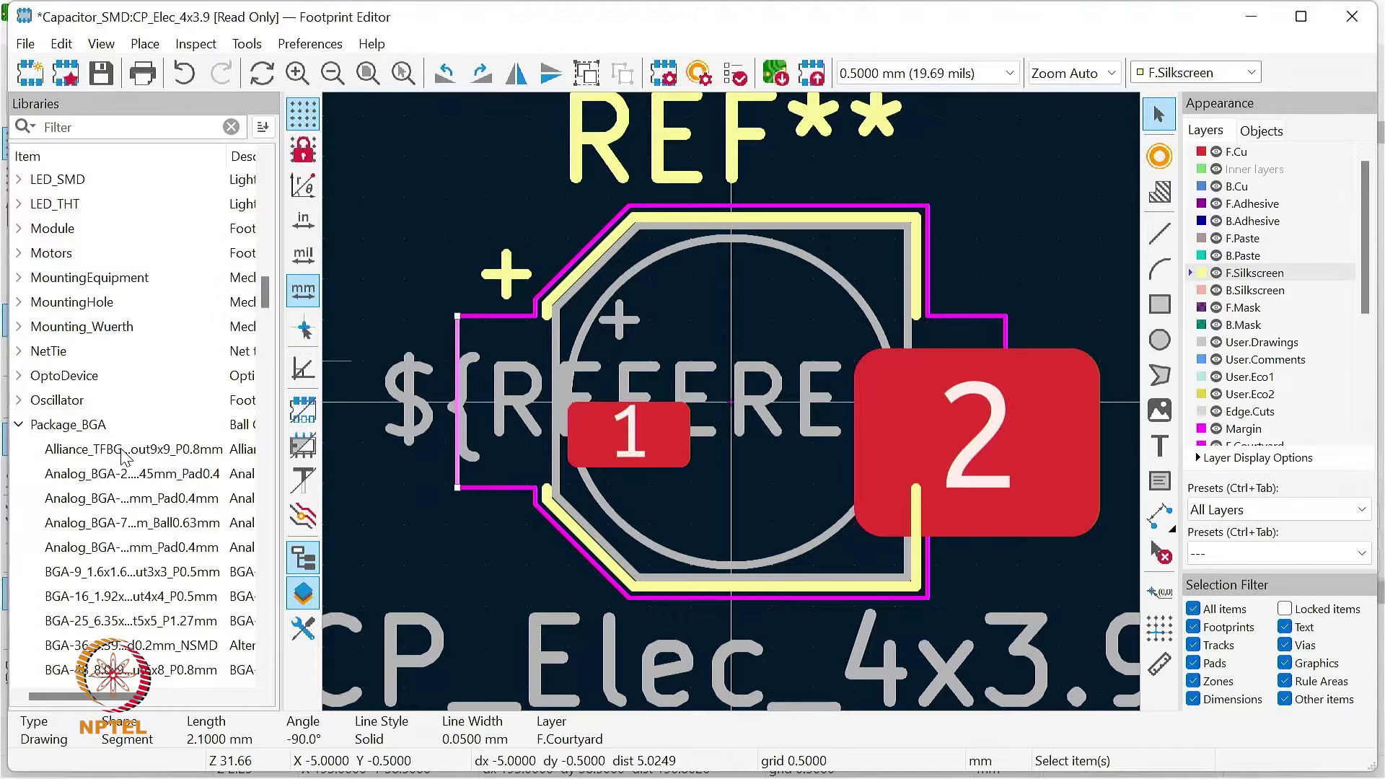
Step: Load the footprint Analog_BGA-209_9.5x16mm_Layout11x19_P0.8mm_Ball0.5mm_Pad0.4mm, discarding the changes to the capacitor footprint
{"action": "left_click", "coordinate": [131, 482]}
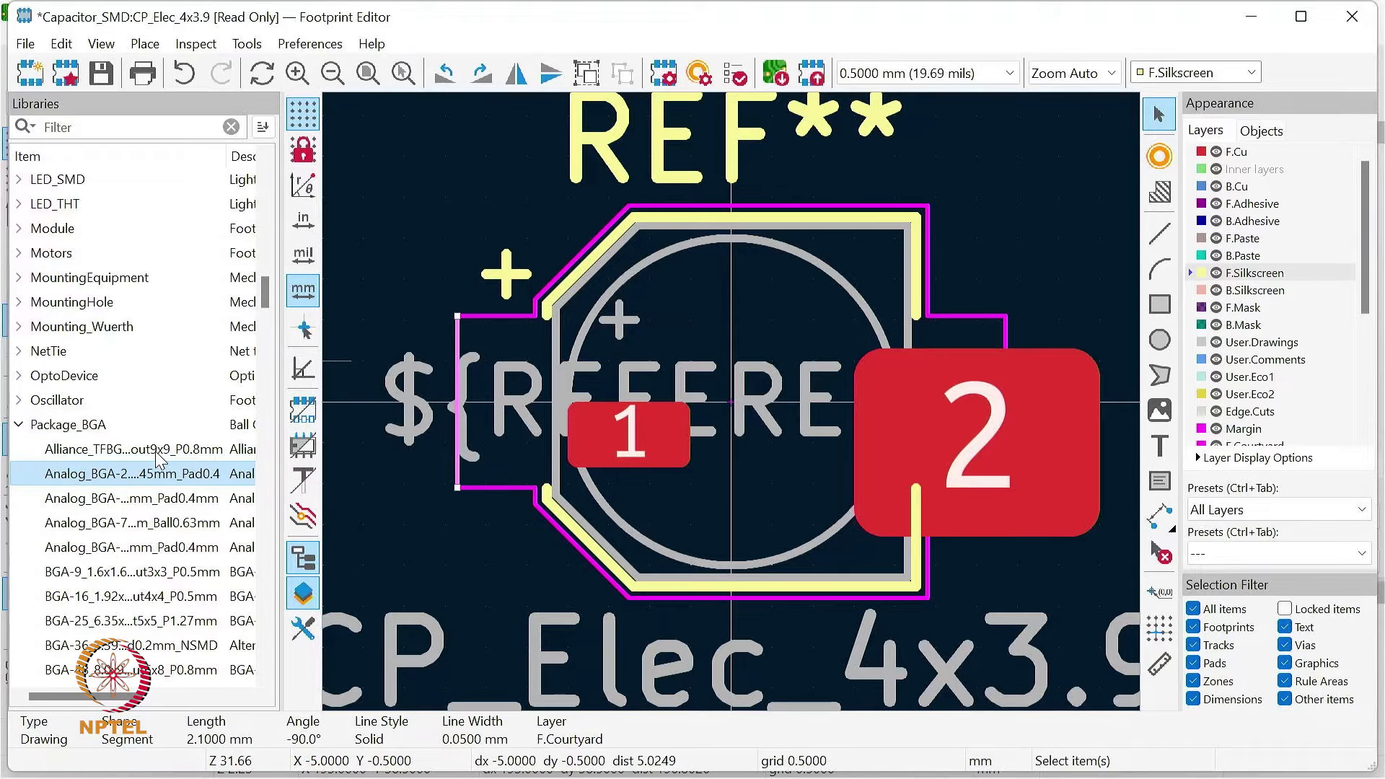
{"action": "mouse_move", "coordinate": [156, 478]}
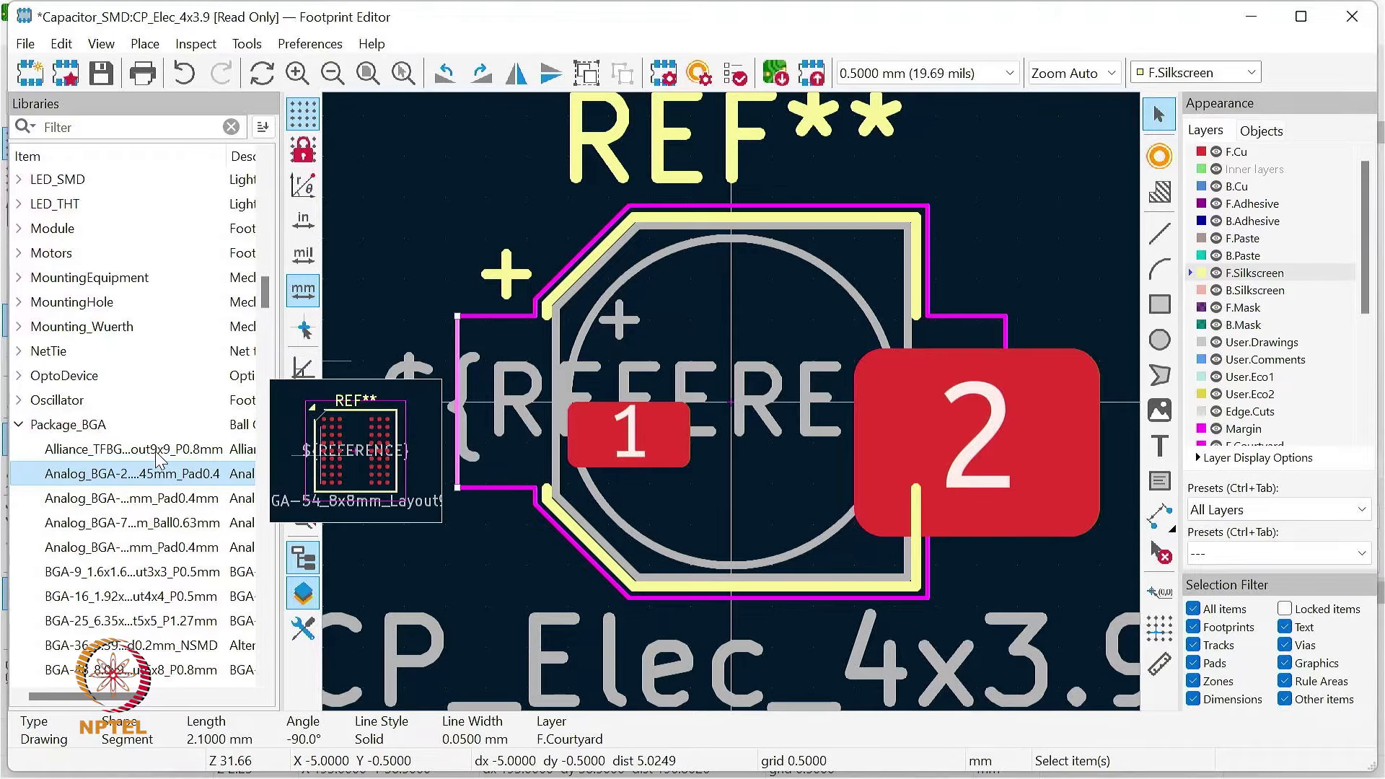
{"action": "double_click", "coordinate": [150, 548]}
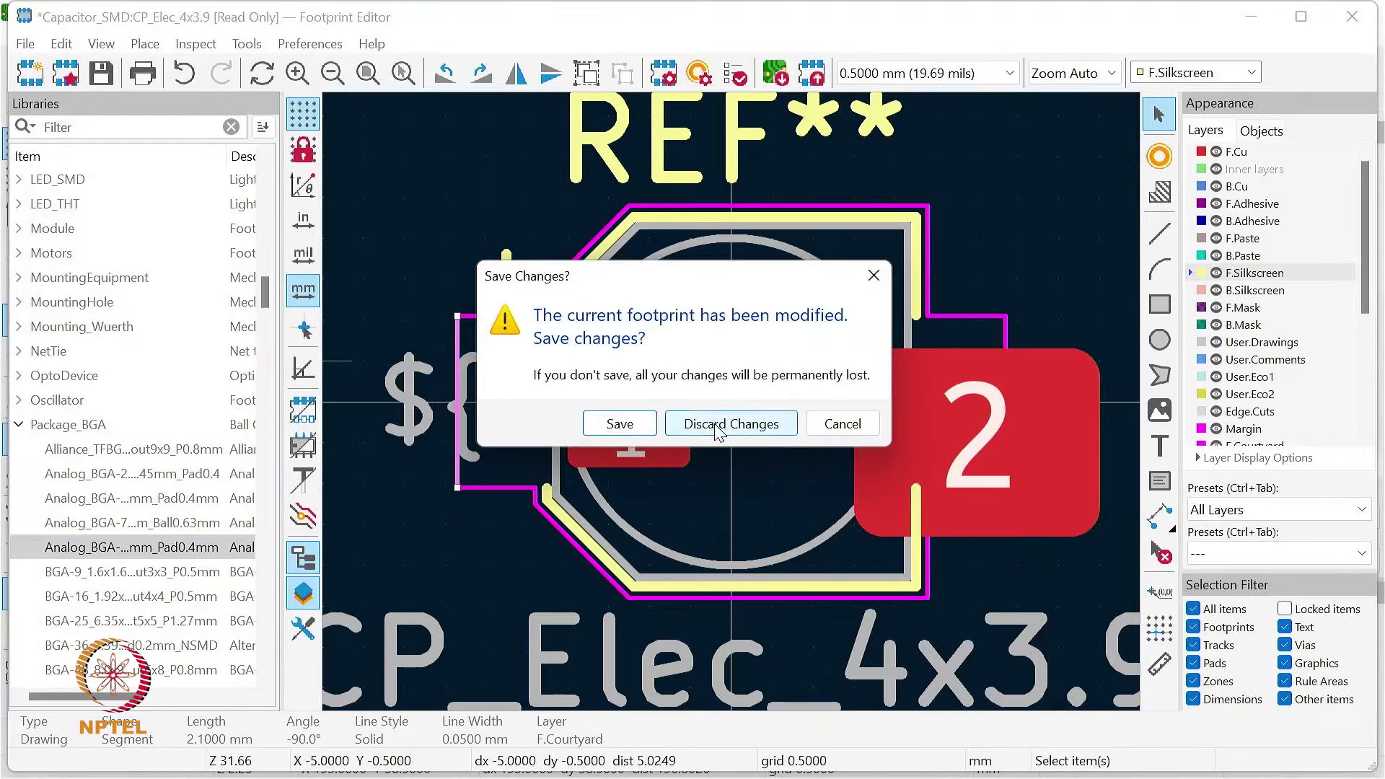
{"action": "left_click", "coordinate": [691, 427]}
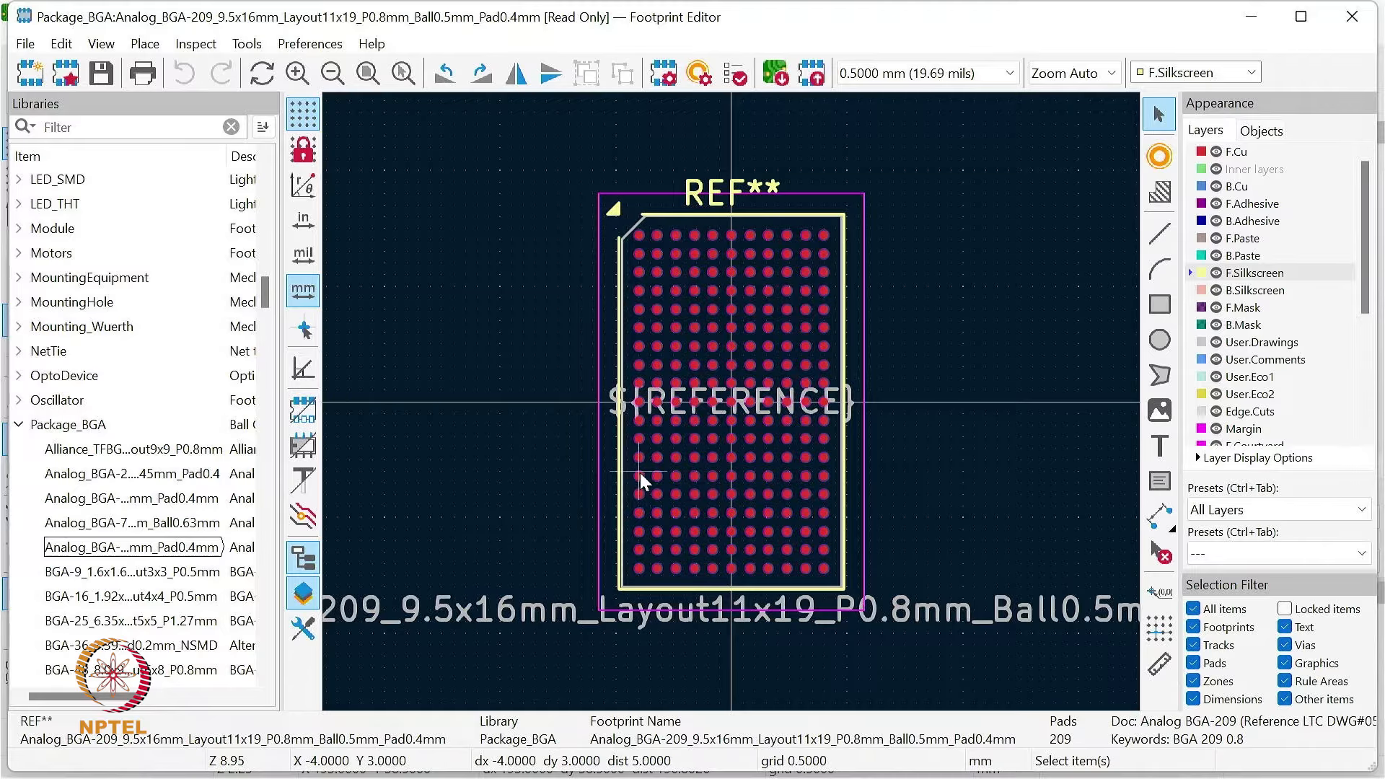
Step: Examine the numbered ball pads around P1 near the left edge of the BGA footprint up close
{"action": "scroll", "coordinate": [647, 481], "scroll_direction": "up", "scroll_amount": 3}
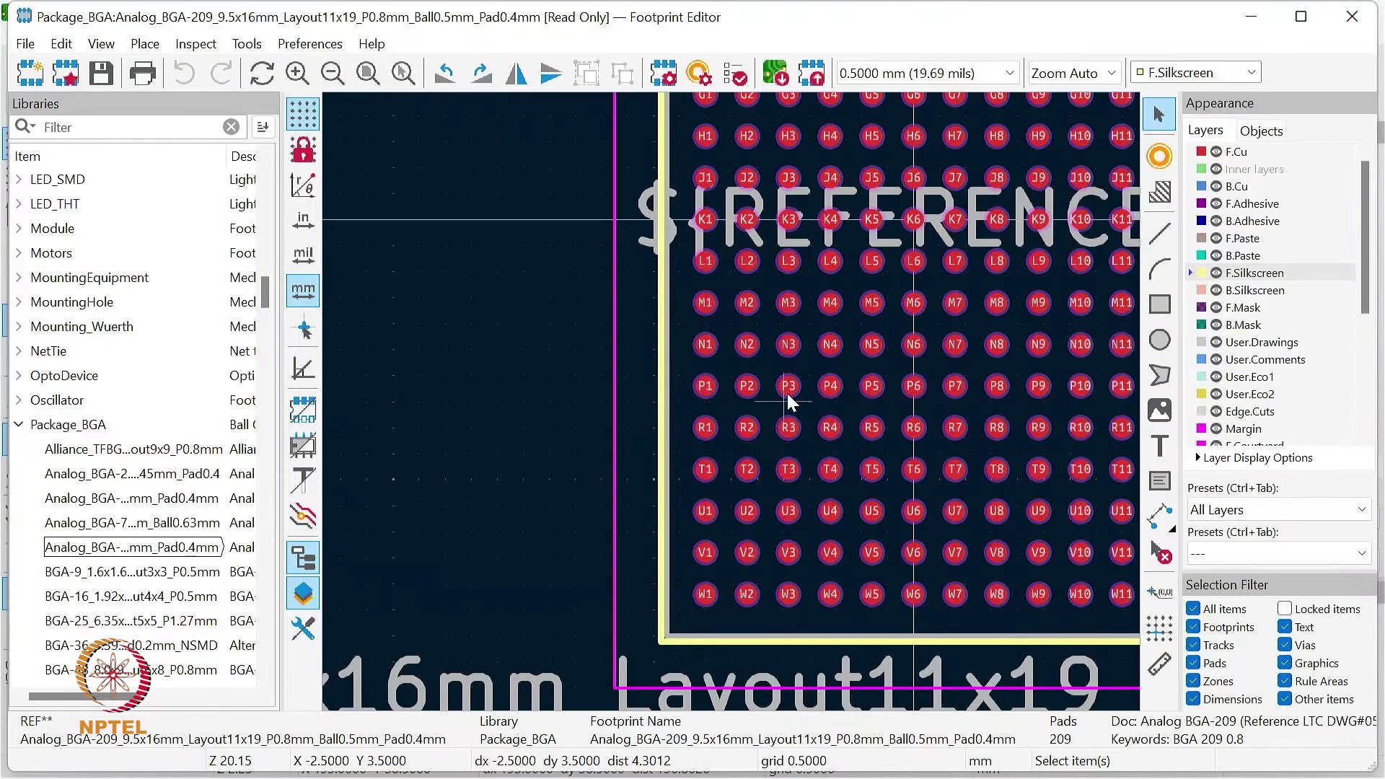
{"action": "scroll", "coordinate": [788, 395], "scroll_direction": "up", "scroll_amount": 4}
{"action": "scroll", "coordinate": [724, 406], "scroll_direction": "up", "scroll_amount": 2}
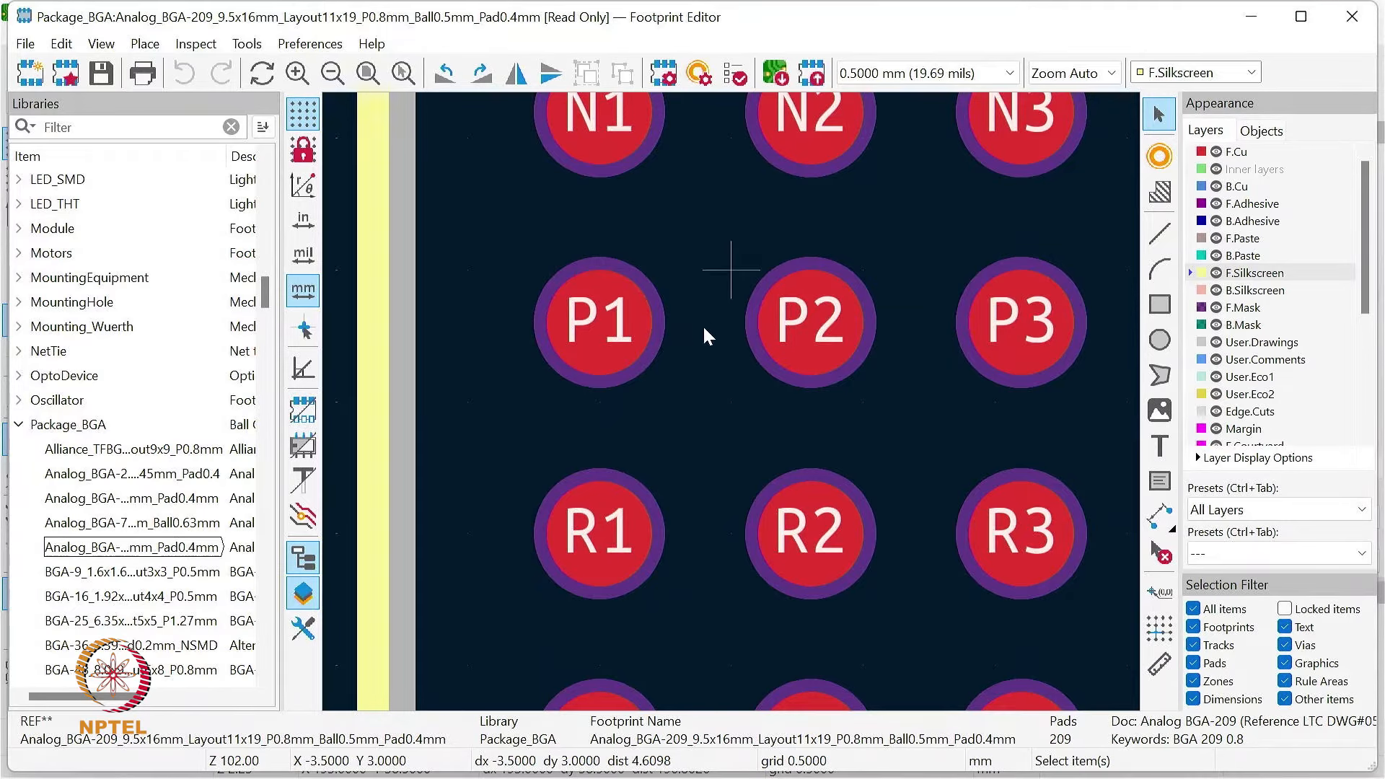
{"action": "scroll", "coordinate": [714, 404], "scroll_direction": "down", "scroll_amount": 4}
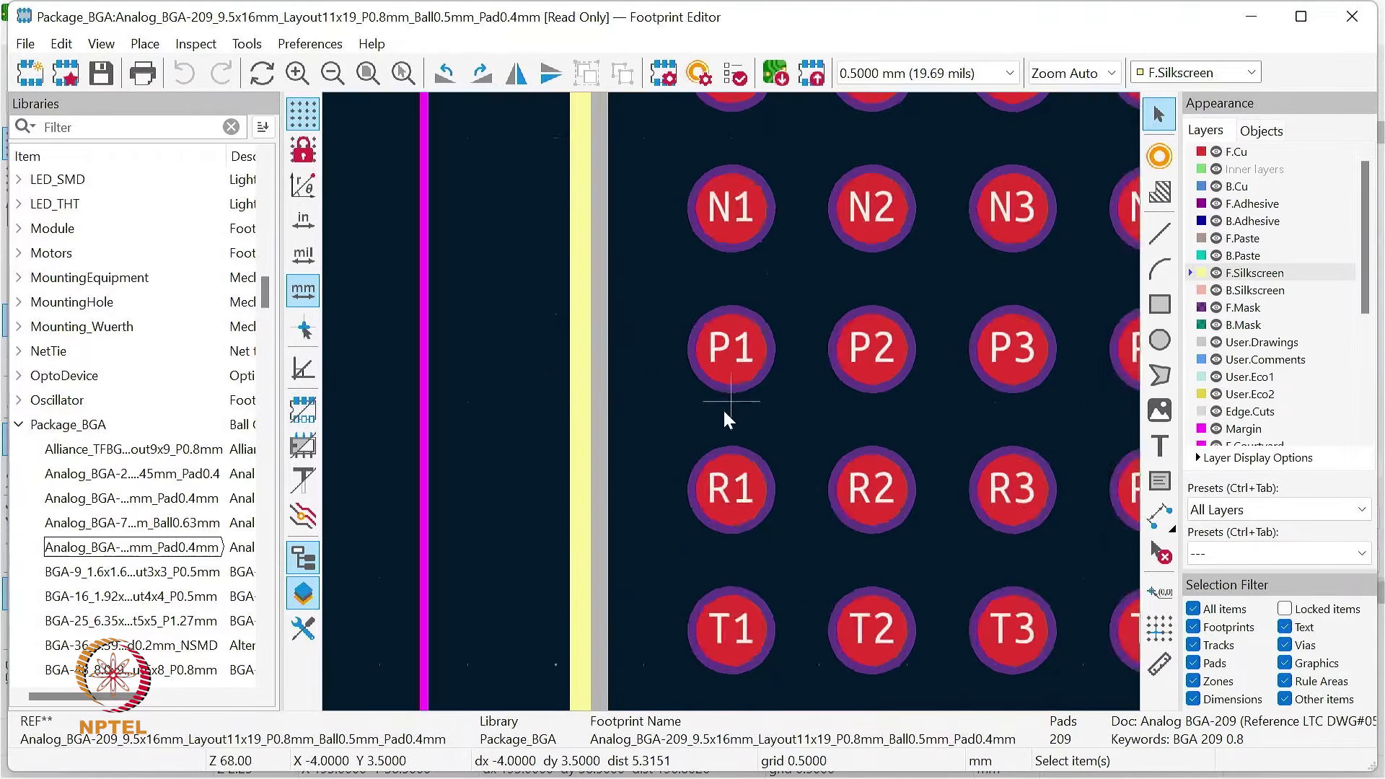
Step: Collapse the Package_BGA library and expand the Package_SON library to list its footprints
{"action": "scroll", "coordinate": [685, 431], "scroll_direction": "down", "scroll_amount": 3}
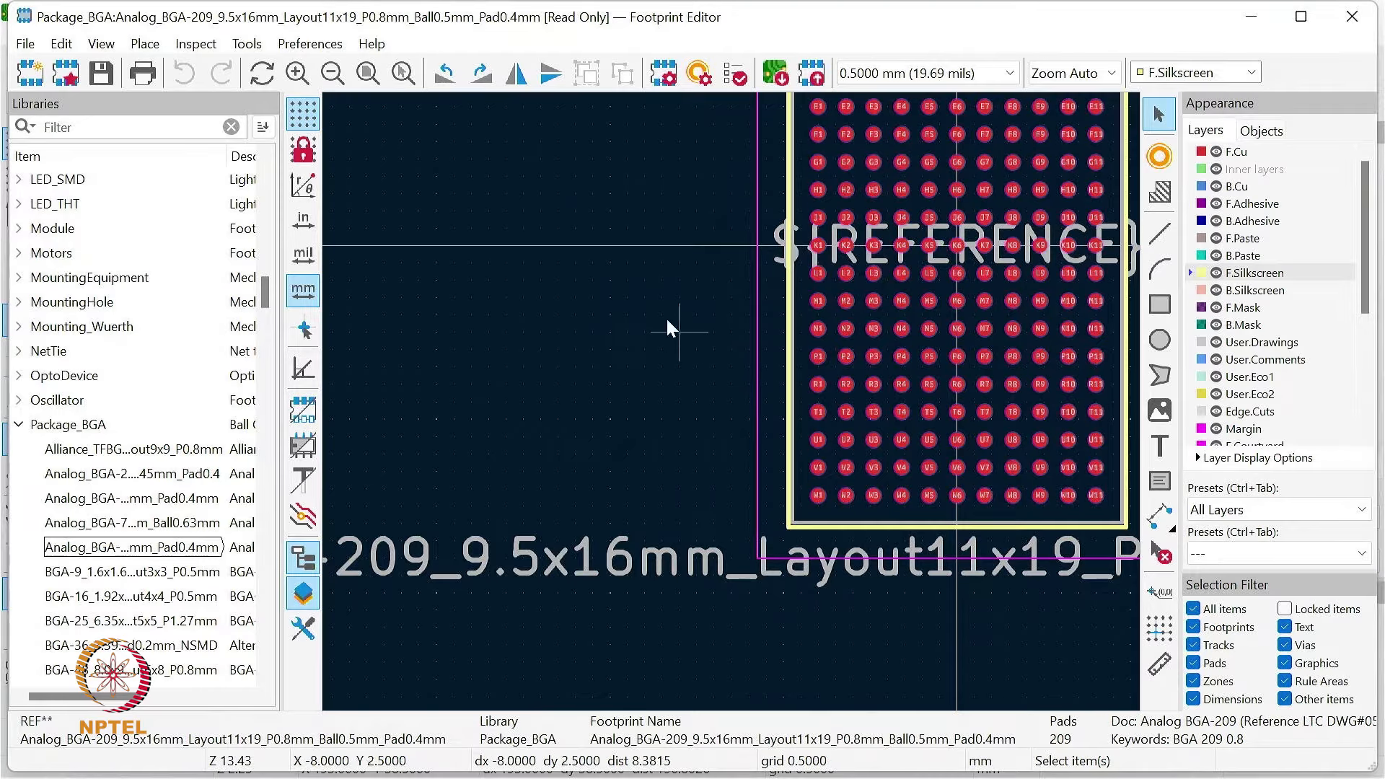
{"action": "left_click", "coordinate": [366, 73]}
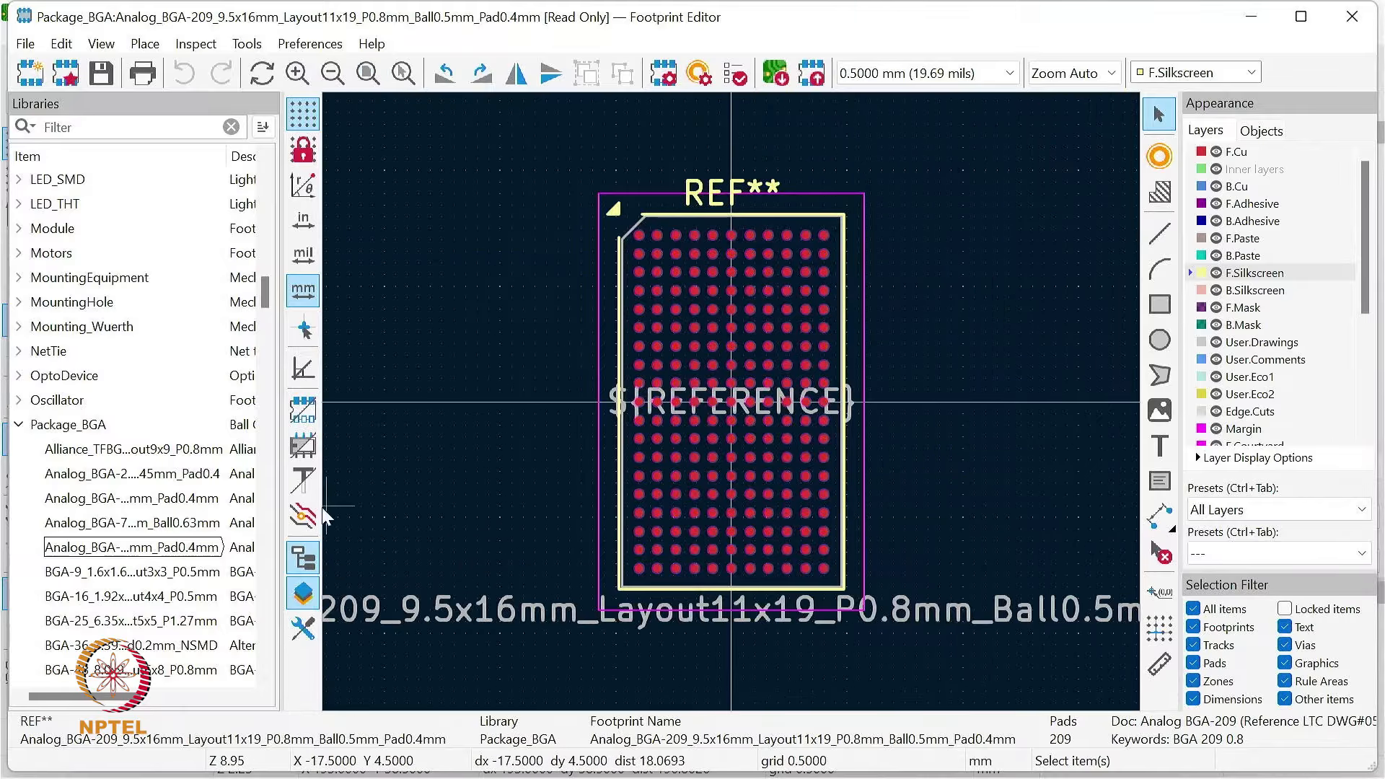
{"action": "left_click", "coordinate": [20, 426]}
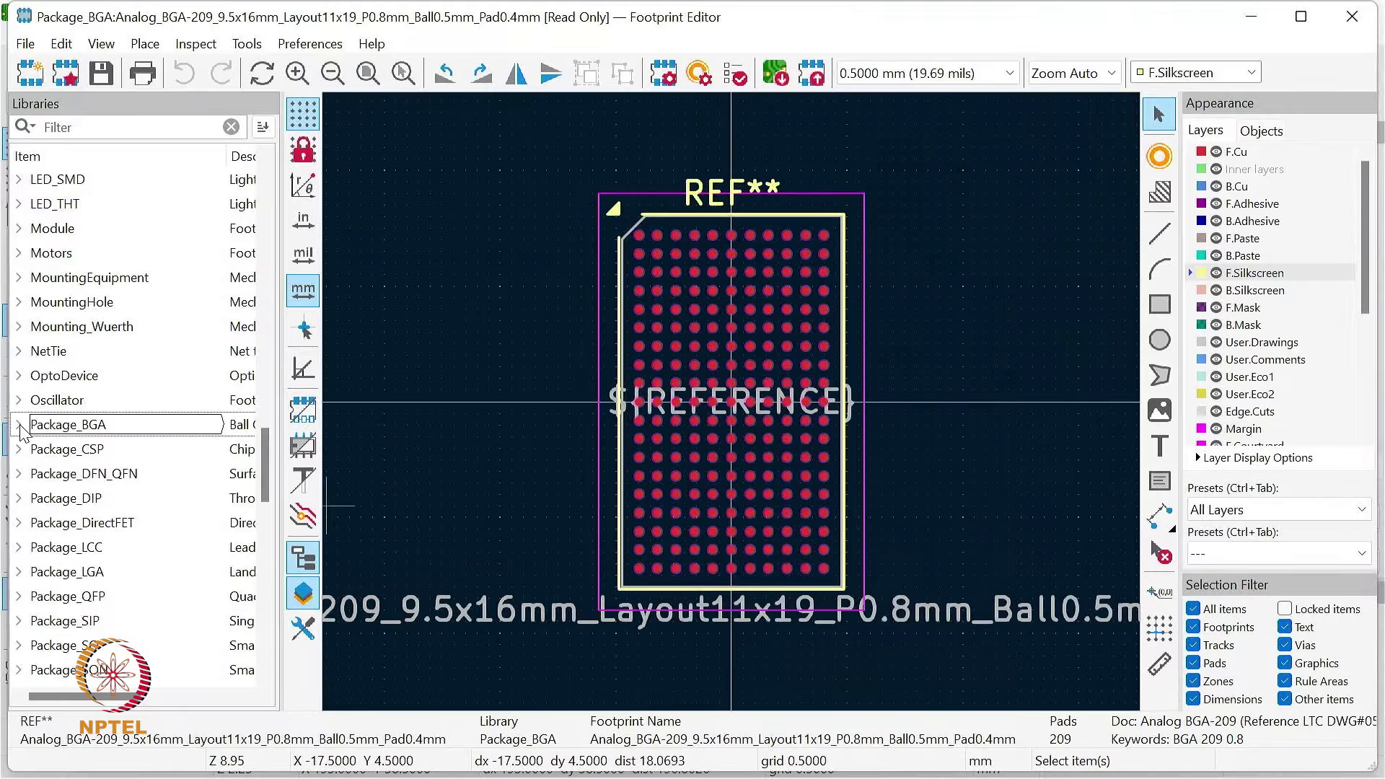
{"action": "scroll", "coordinate": [105, 610], "scroll_direction": "down", "scroll_amount": 3}
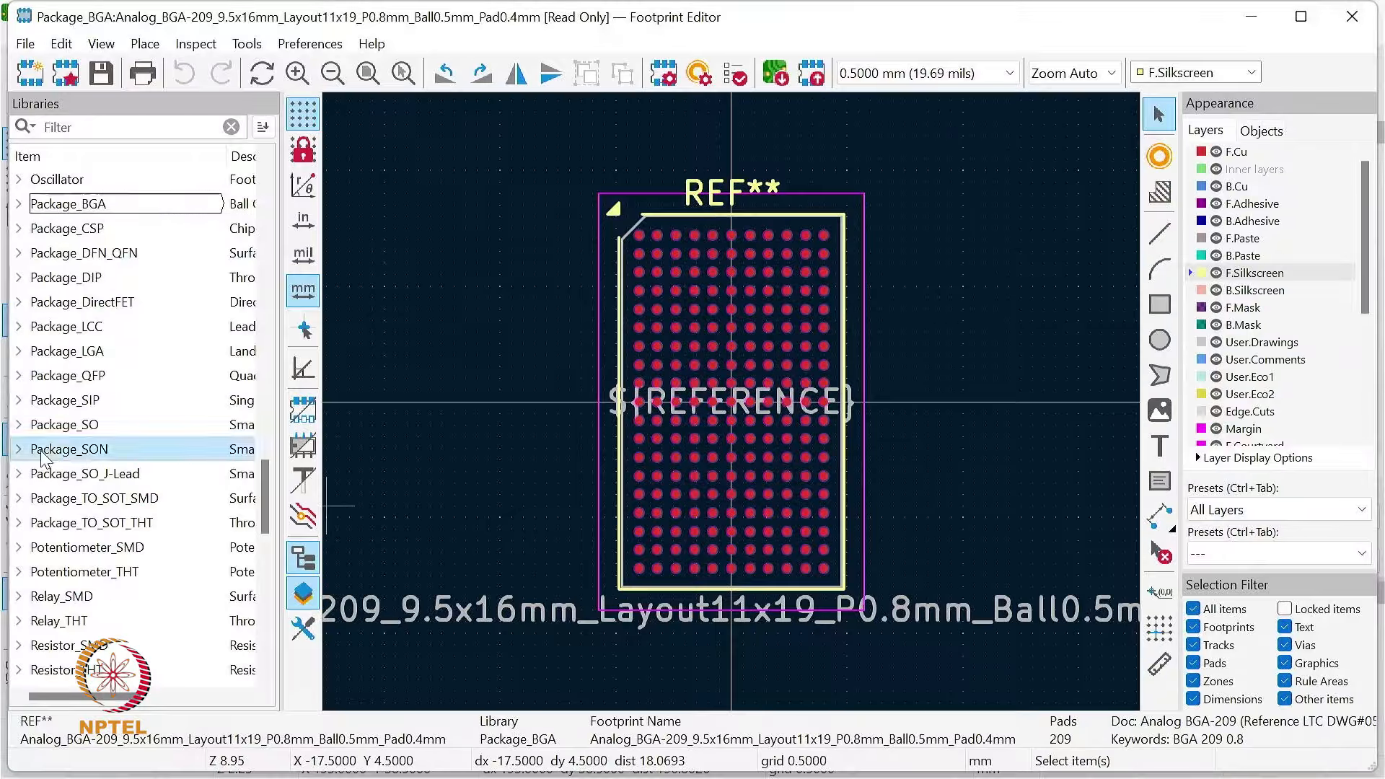
{"action": "left_click", "coordinate": [19, 449]}
Step: Load the footprint Fairchild_MicroPak-6_1.0x1.45mm_P0.5mm from the Package_SON library
{"action": "mouse_move", "coordinate": [128, 515]}
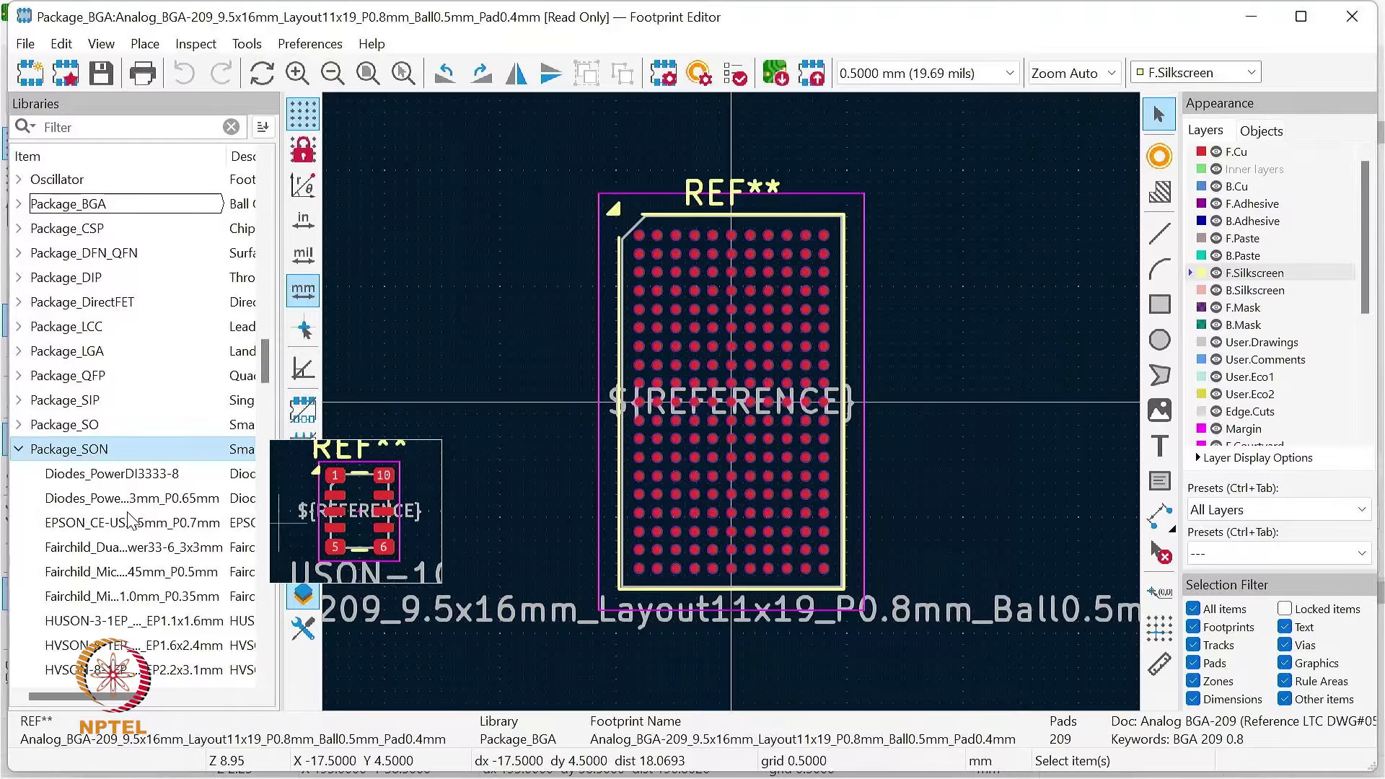
{"action": "mouse_move", "coordinate": [153, 554]}
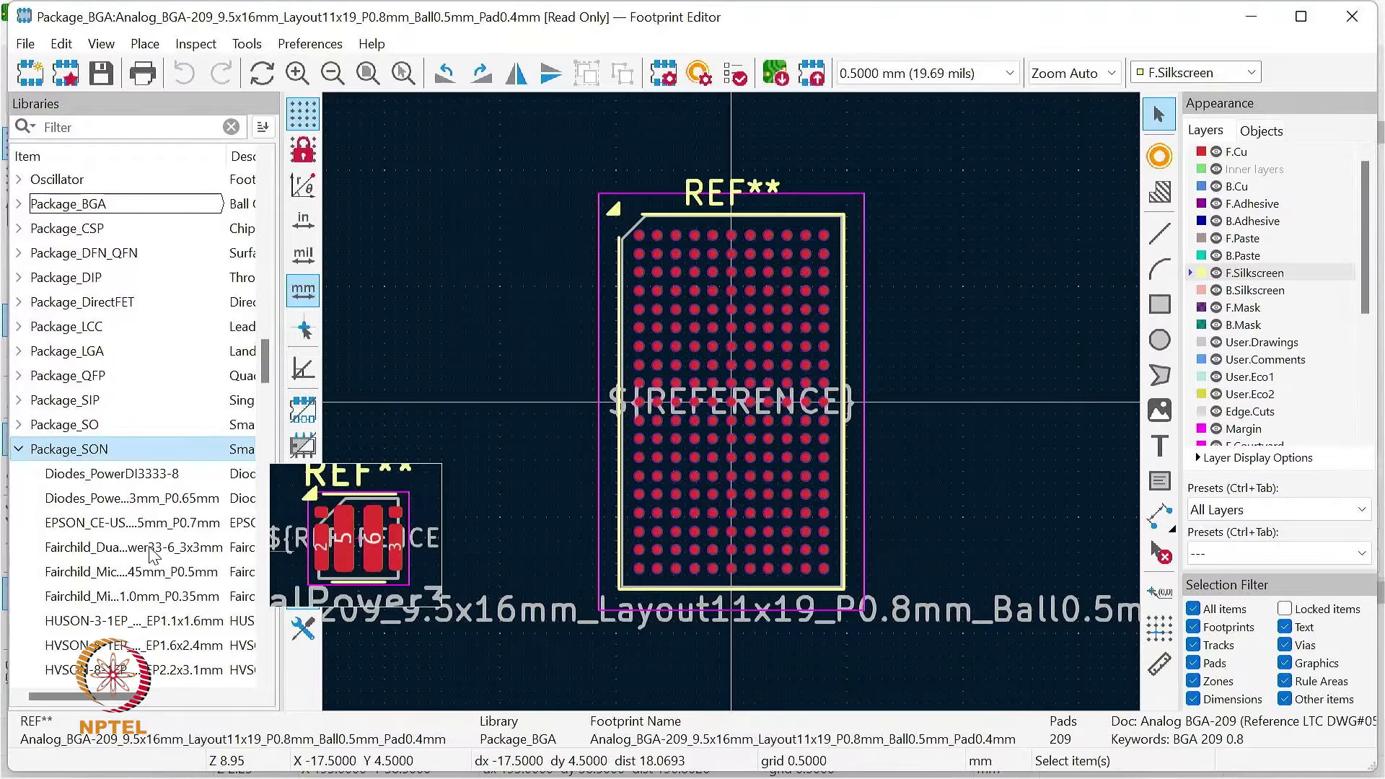
{"action": "left_click", "coordinate": [141, 571]}
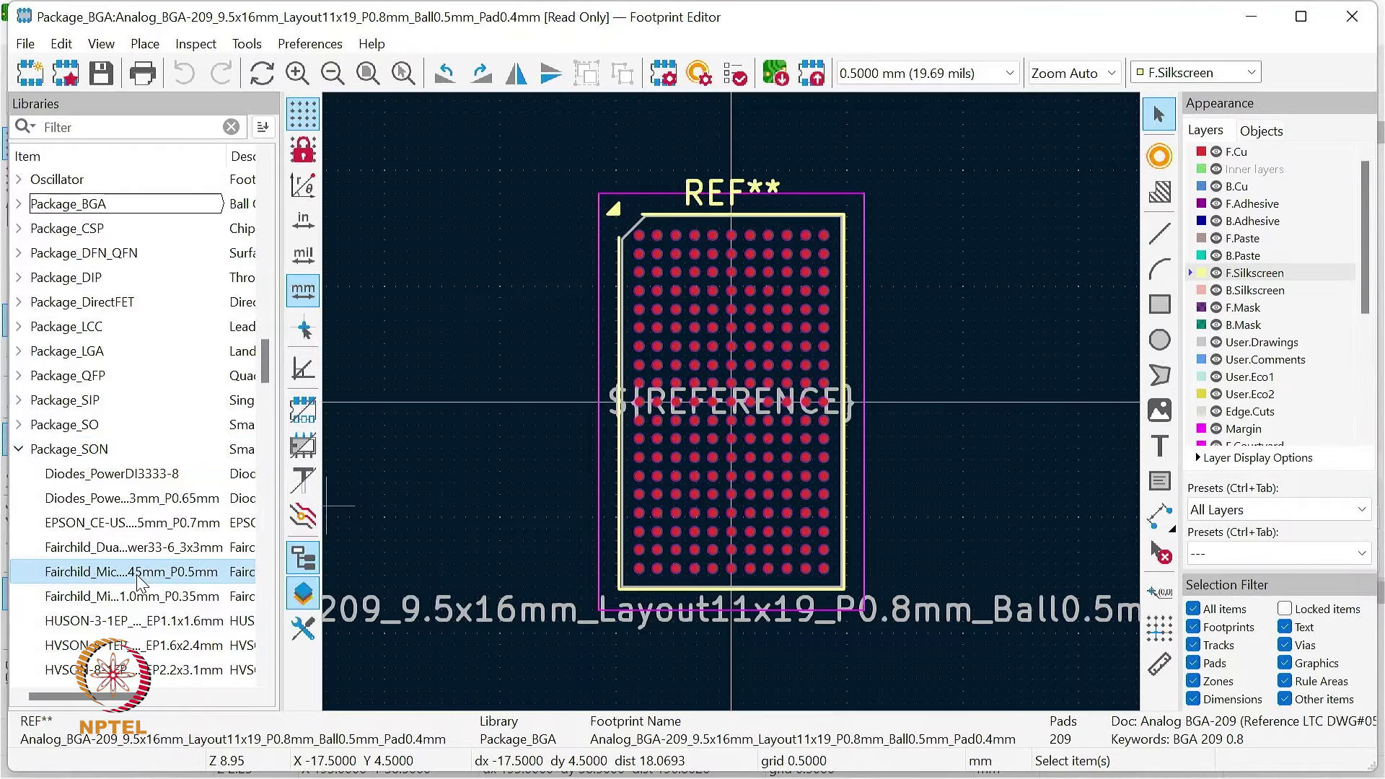
{"action": "double_click", "coordinate": [140, 571]}
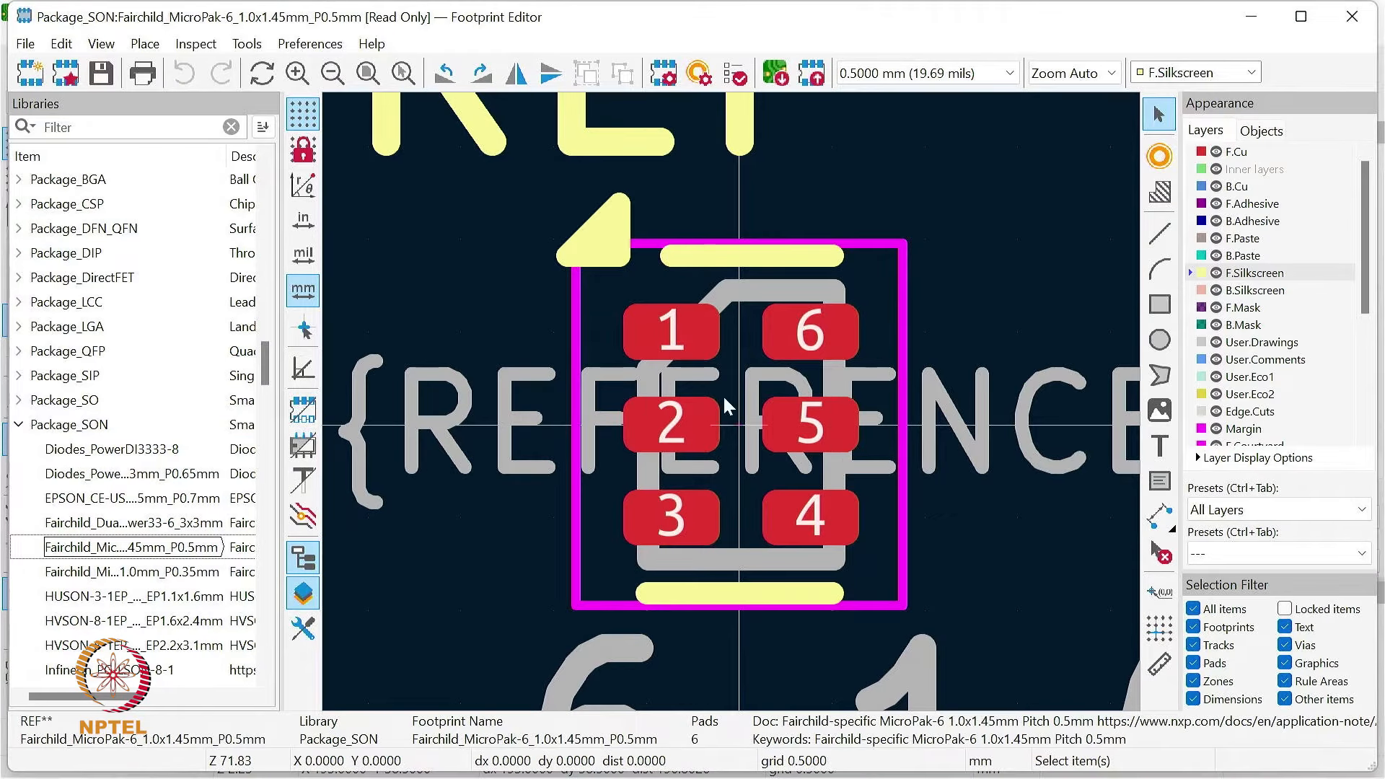
Step: Examine the MicroPak-6 footprint's numbered pads and fabrication-layer reference text by selecting them, and clear the selection
{"action": "left_click", "coordinate": [849, 325]}
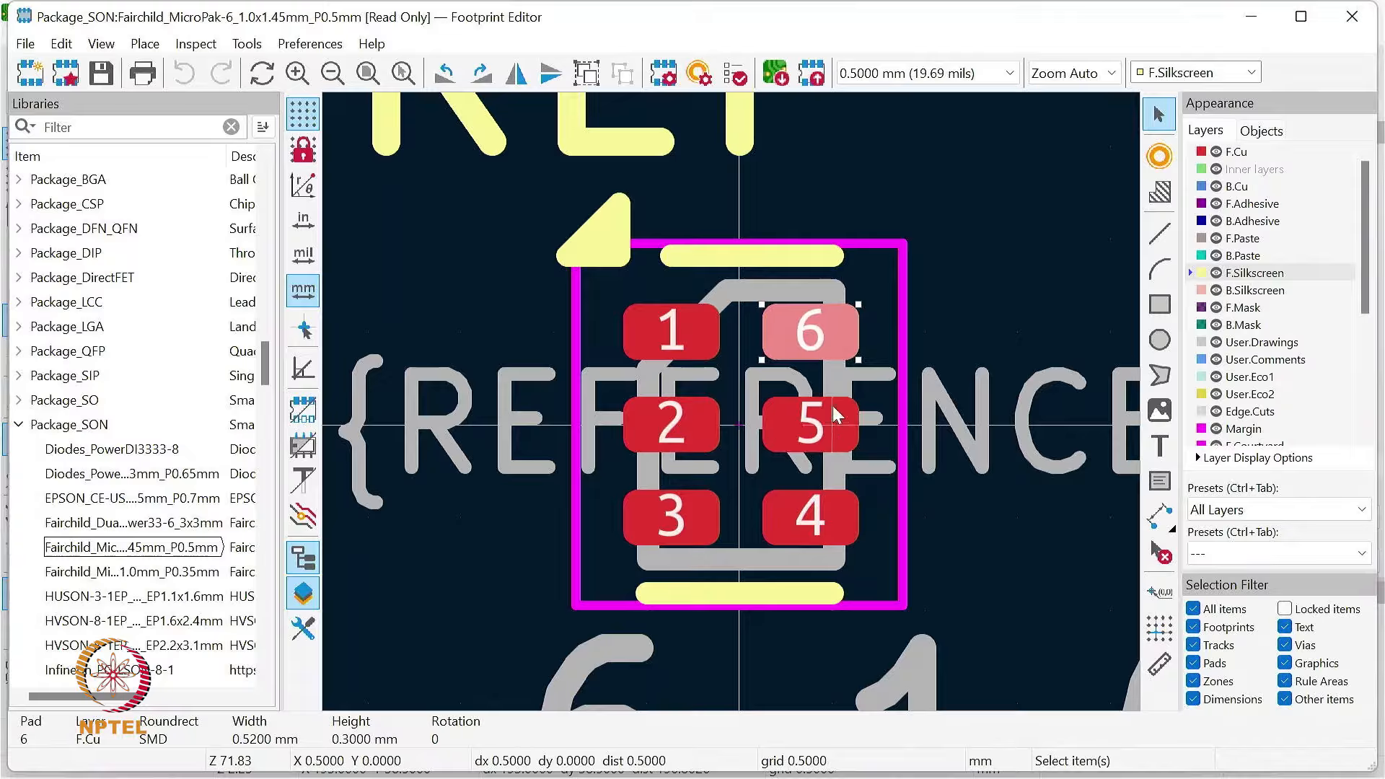
{"action": "left_click", "coordinate": [969, 314]}
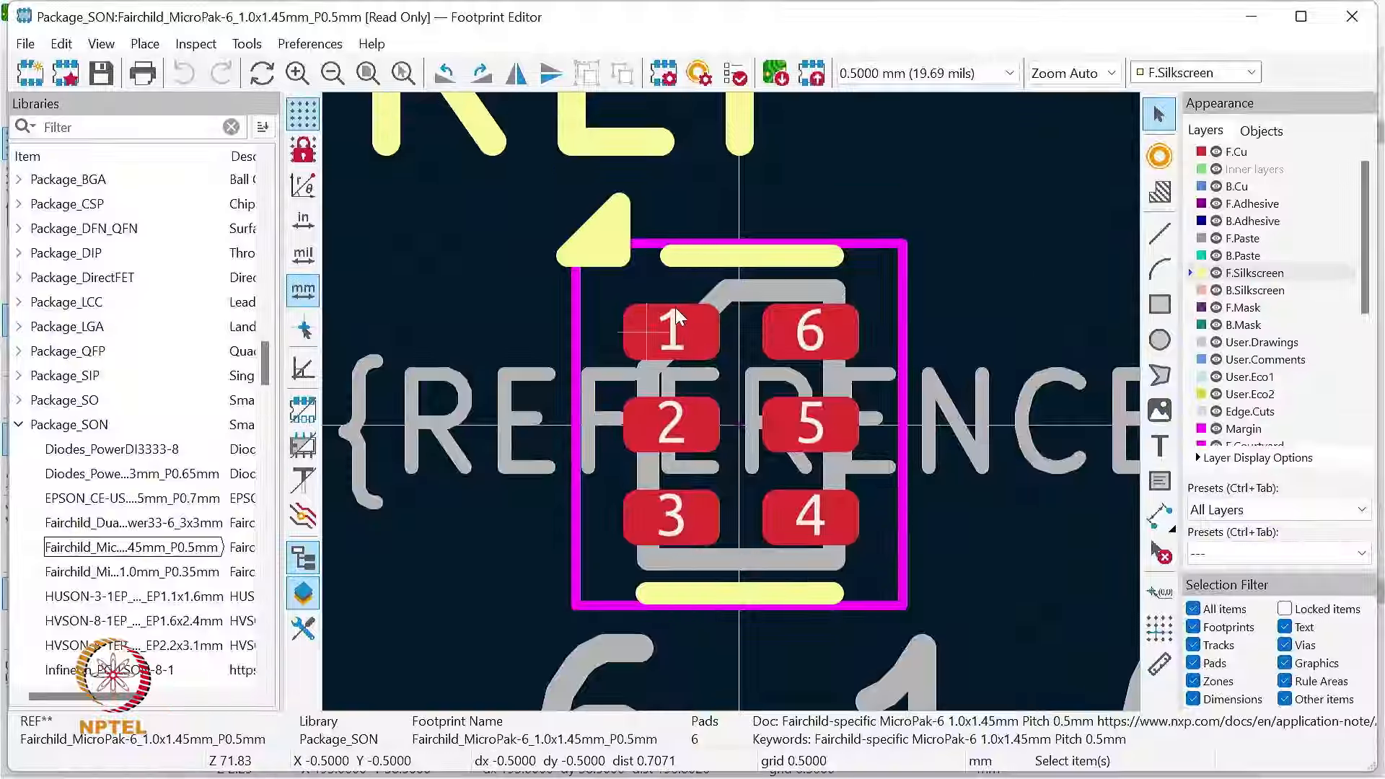
{"action": "left_click", "coordinate": [638, 327]}
{"action": "left_click", "coordinate": [616, 468]}
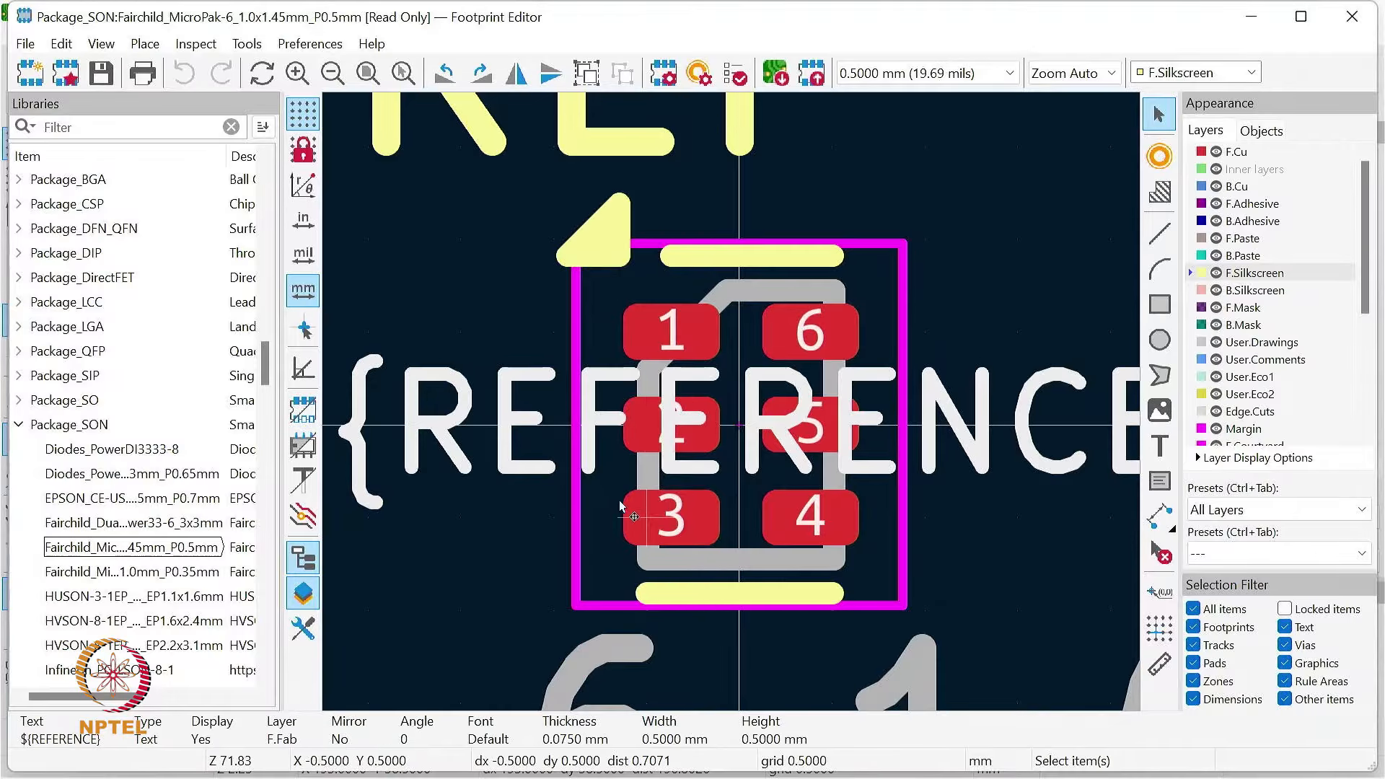
{"action": "left_click", "coordinate": [626, 504]}
{"action": "left_click", "coordinate": [979, 291]}
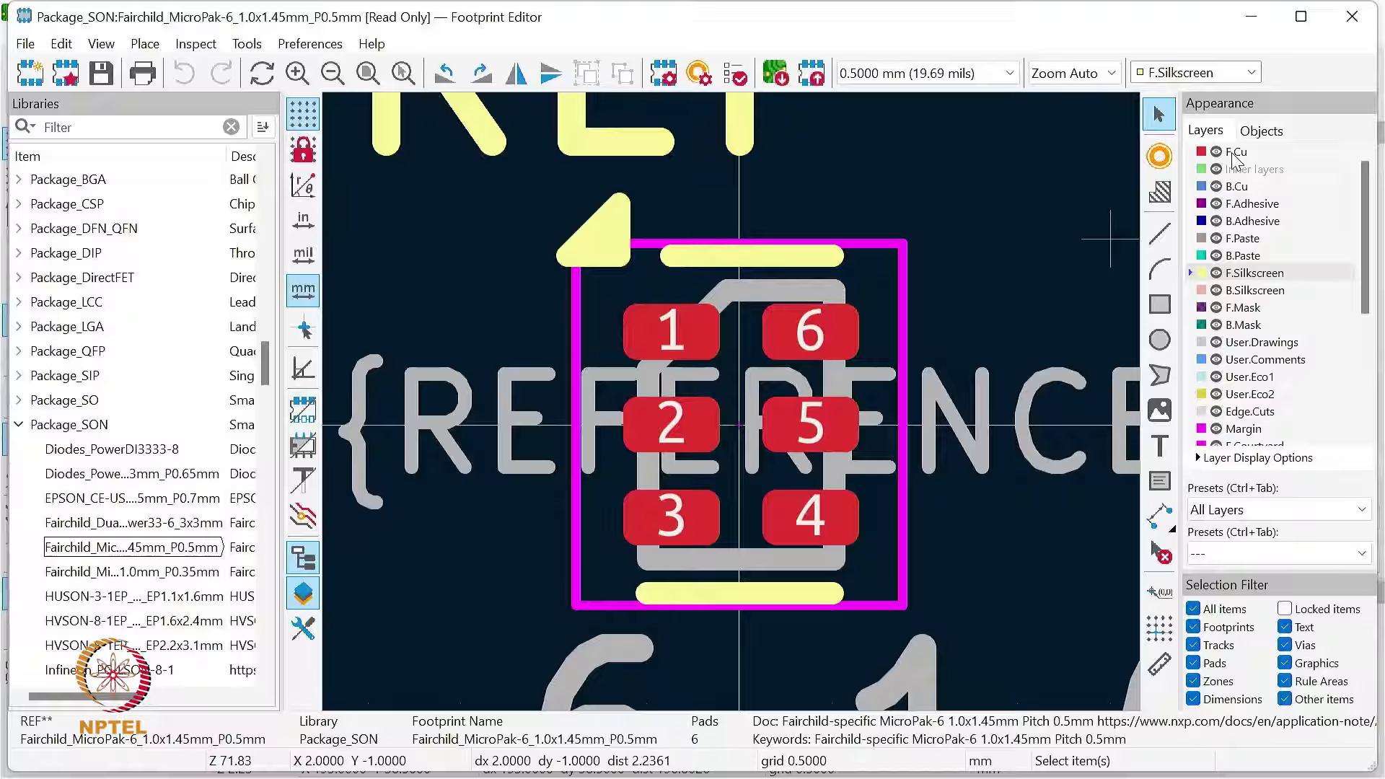
Step: Make F.Cu the active layer, hide it to inspect the pads without copper, and show it again
{"action": "left_click", "coordinate": [1196, 152]}
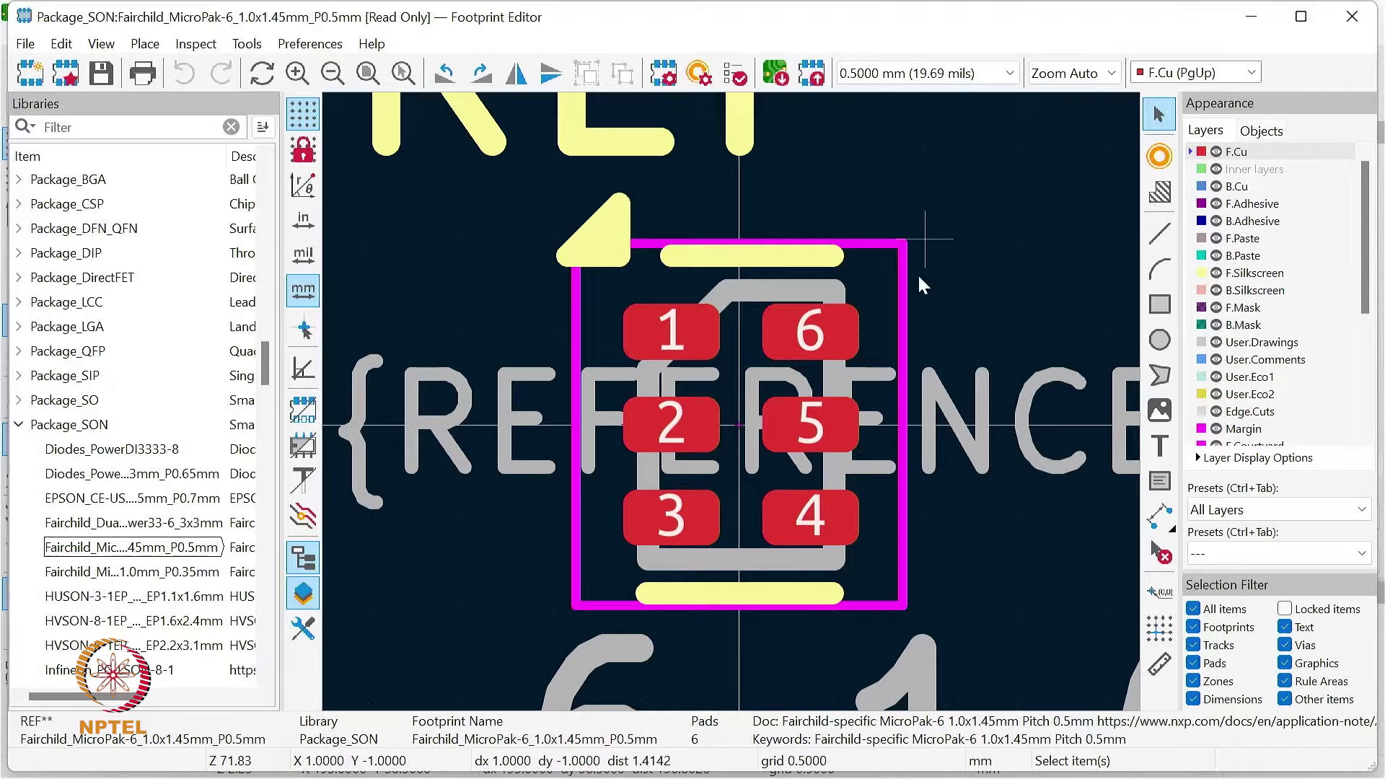
{"action": "left_click", "coordinate": [1216, 152]}
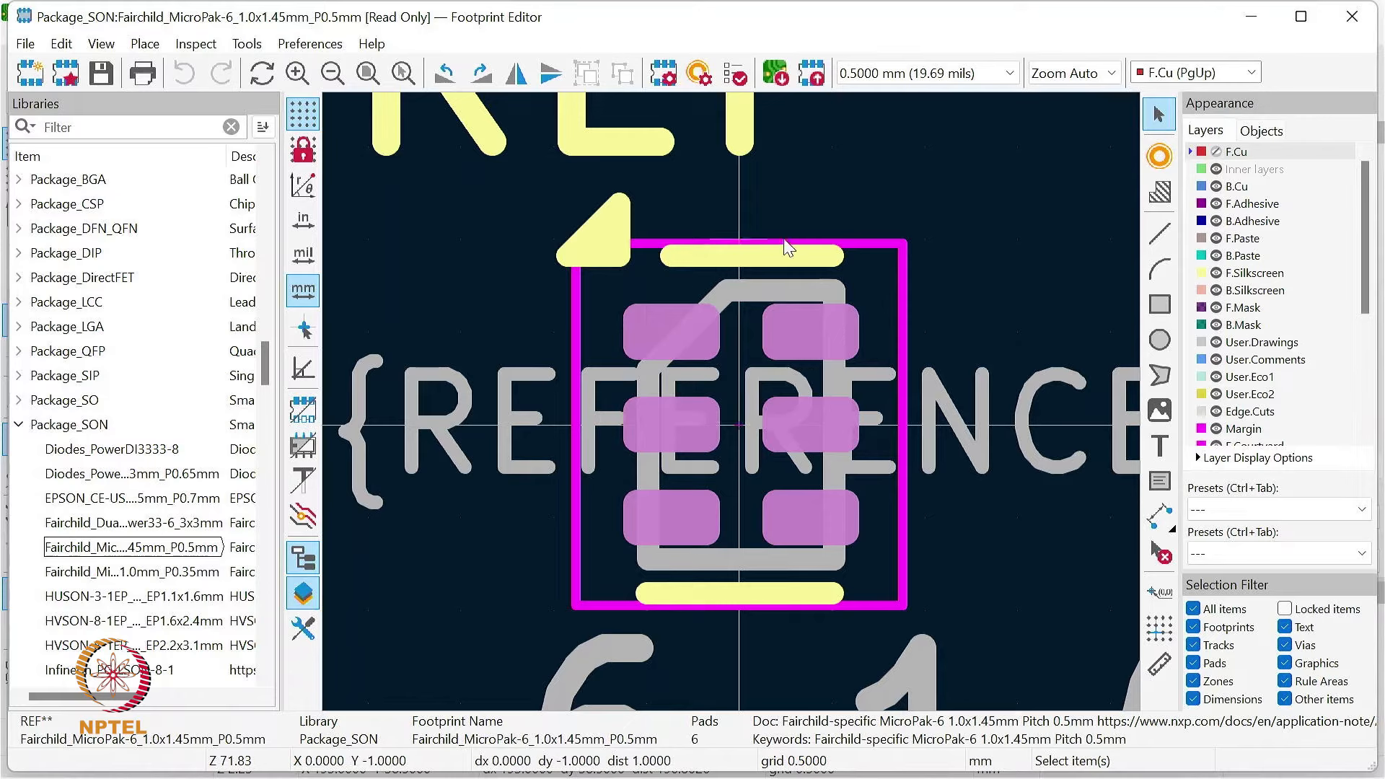
{"action": "left_click", "coordinate": [1216, 152]}
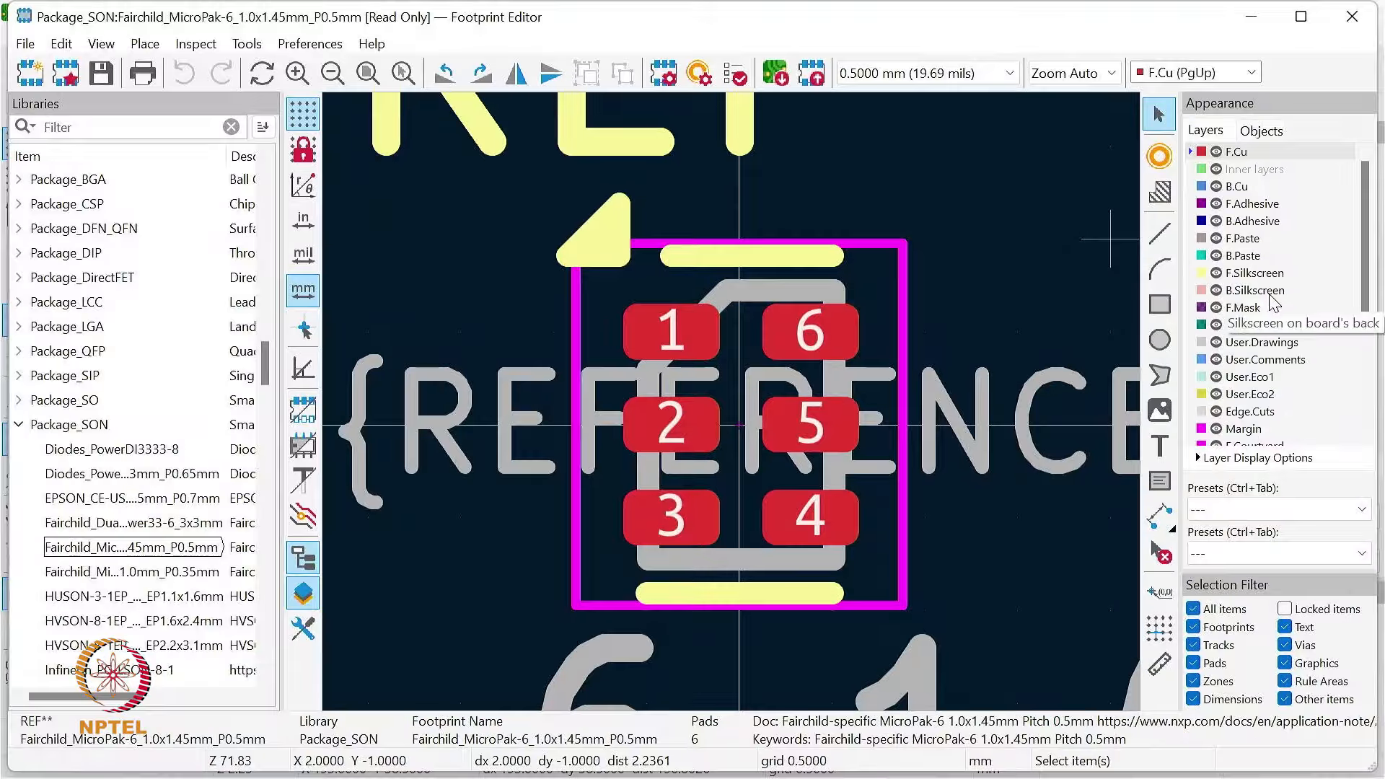
{"action": "scroll", "coordinate": [1280, 380], "scroll_direction": "down", "scroll_amount": 1}
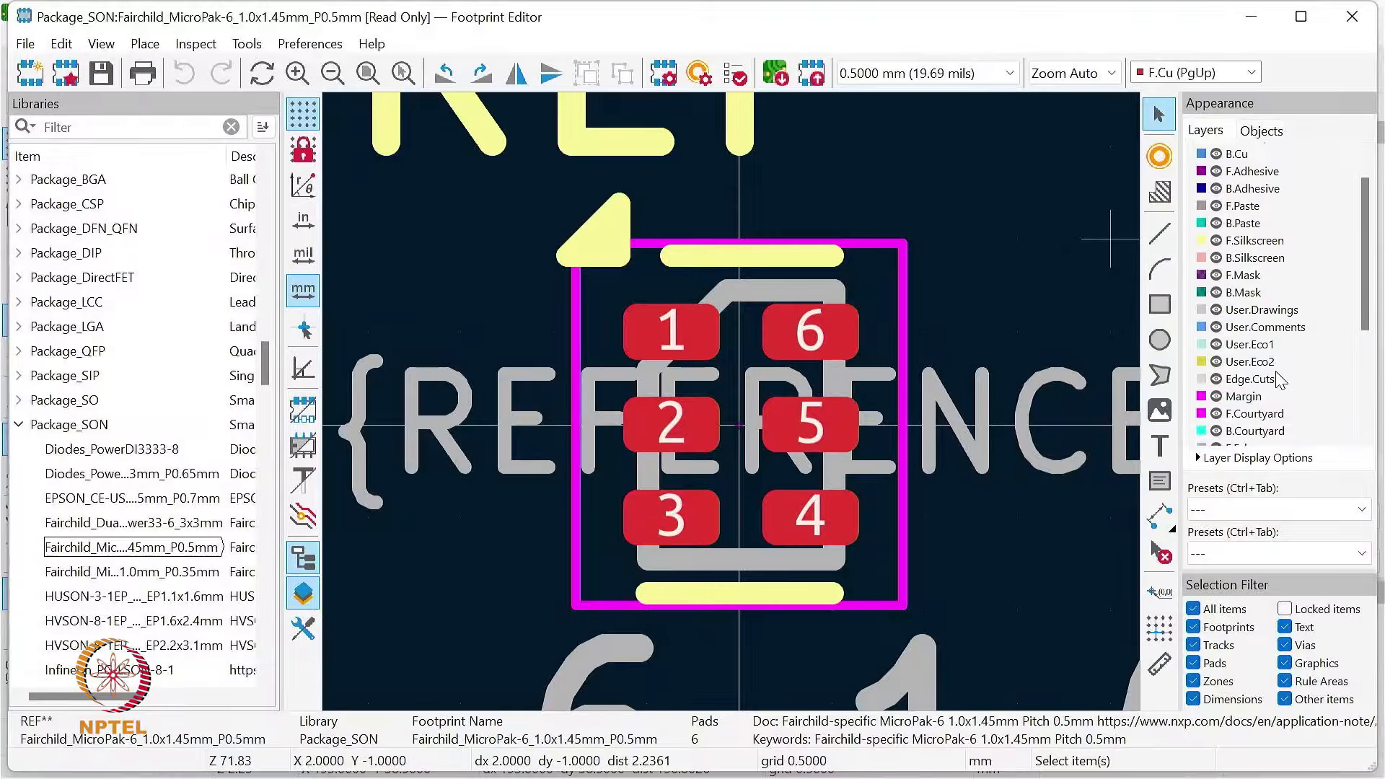
{"action": "scroll", "coordinate": [1262, 364], "scroll_direction": "up", "scroll_amount": 1}
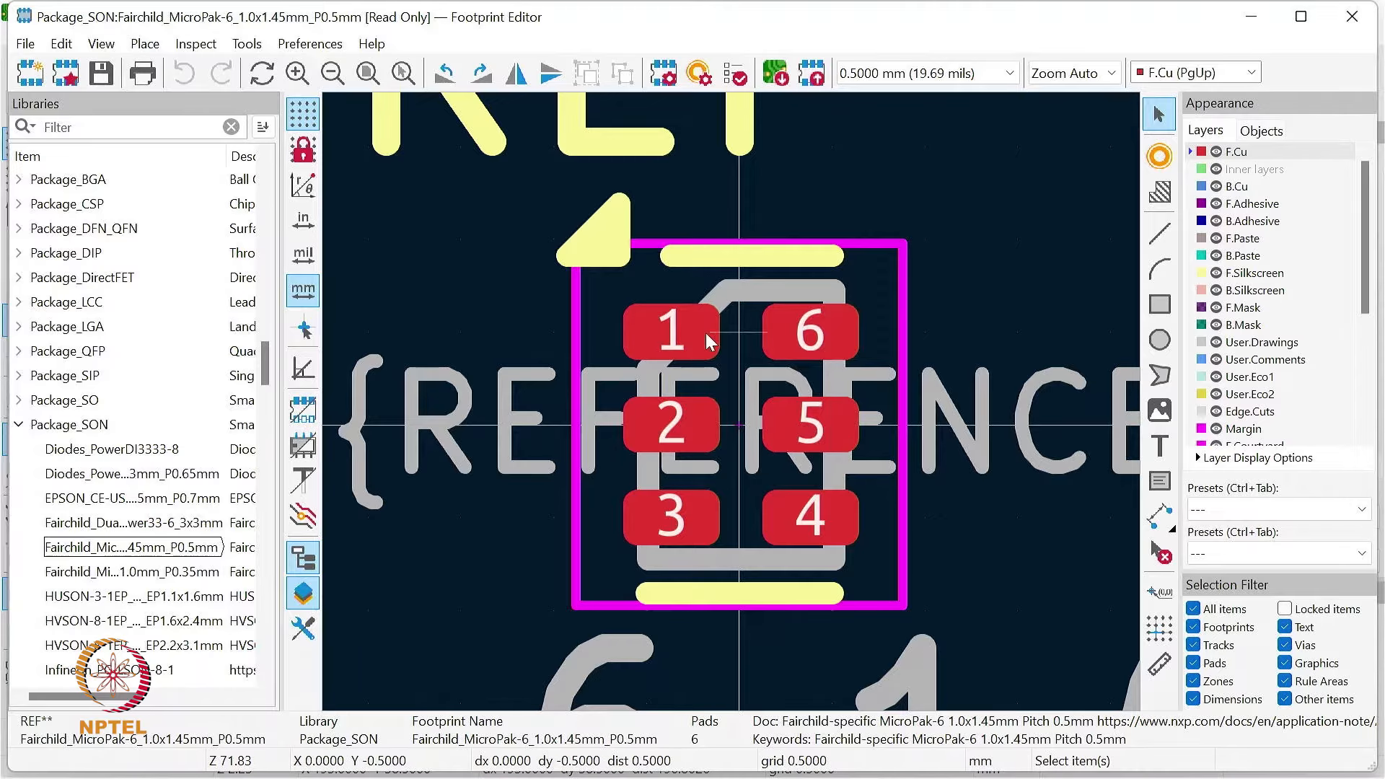
Step: Collapse the Package_SON library, and close the Footprint Editor after browsing the remaining libraries
{"action": "left_click", "coordinate": [68, 424]}
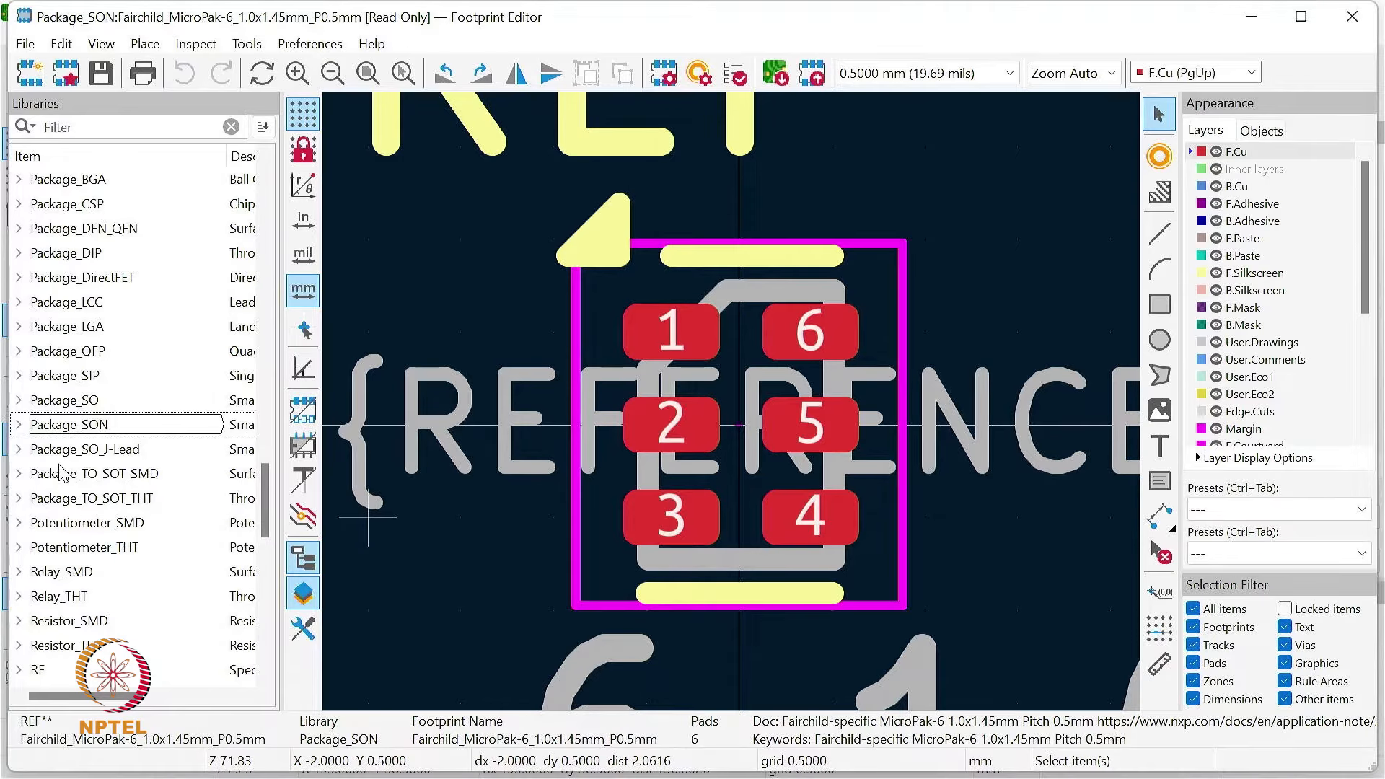
{"action": "scroll", "coordinate": [121, 586], "scroll_direction": "down", "scroll_amount": 3}
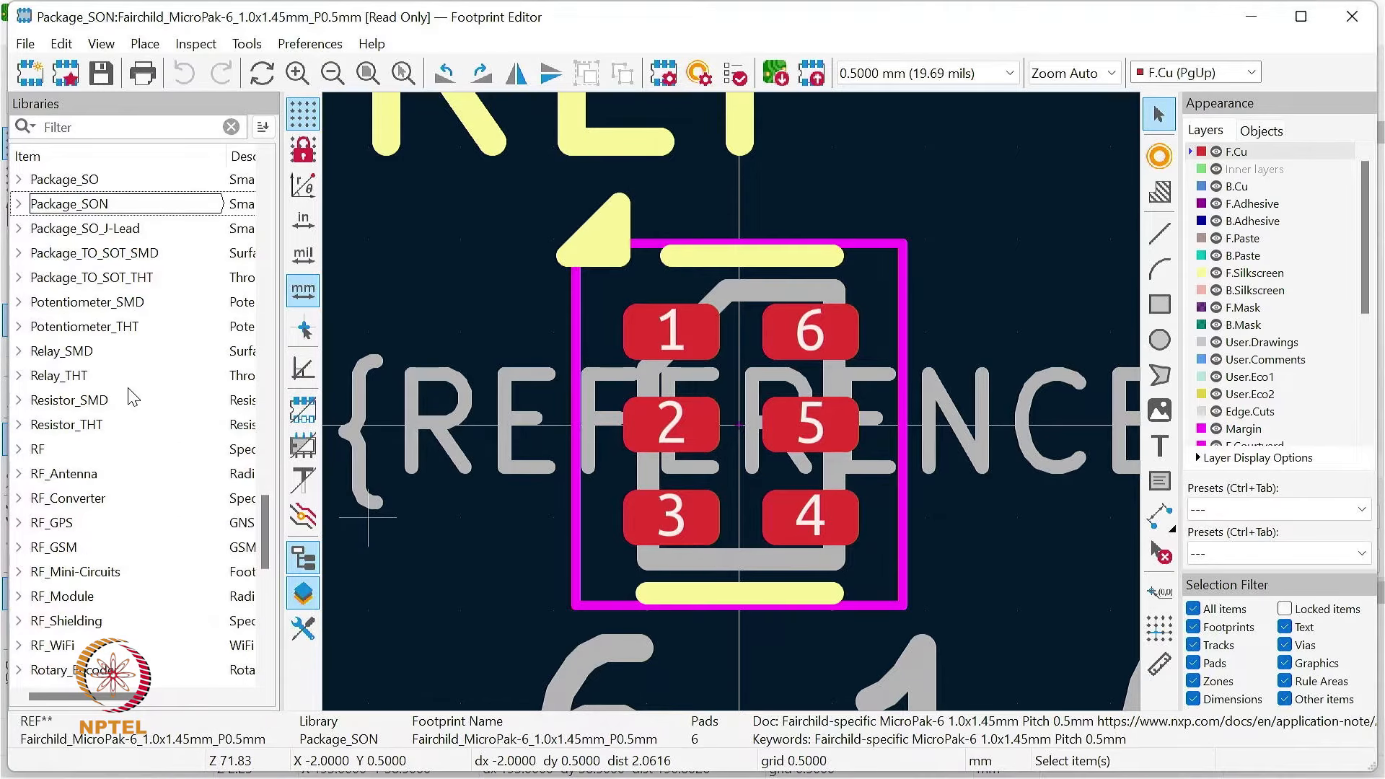
{"action": "scroll", "coordinate": [143, 493], "scroll_direction": "up", "scroll_amount": 1}
{"action": "scroll", "coordinate": [134, 396], "scroll_direction": "up", "scroll_amount": 10}
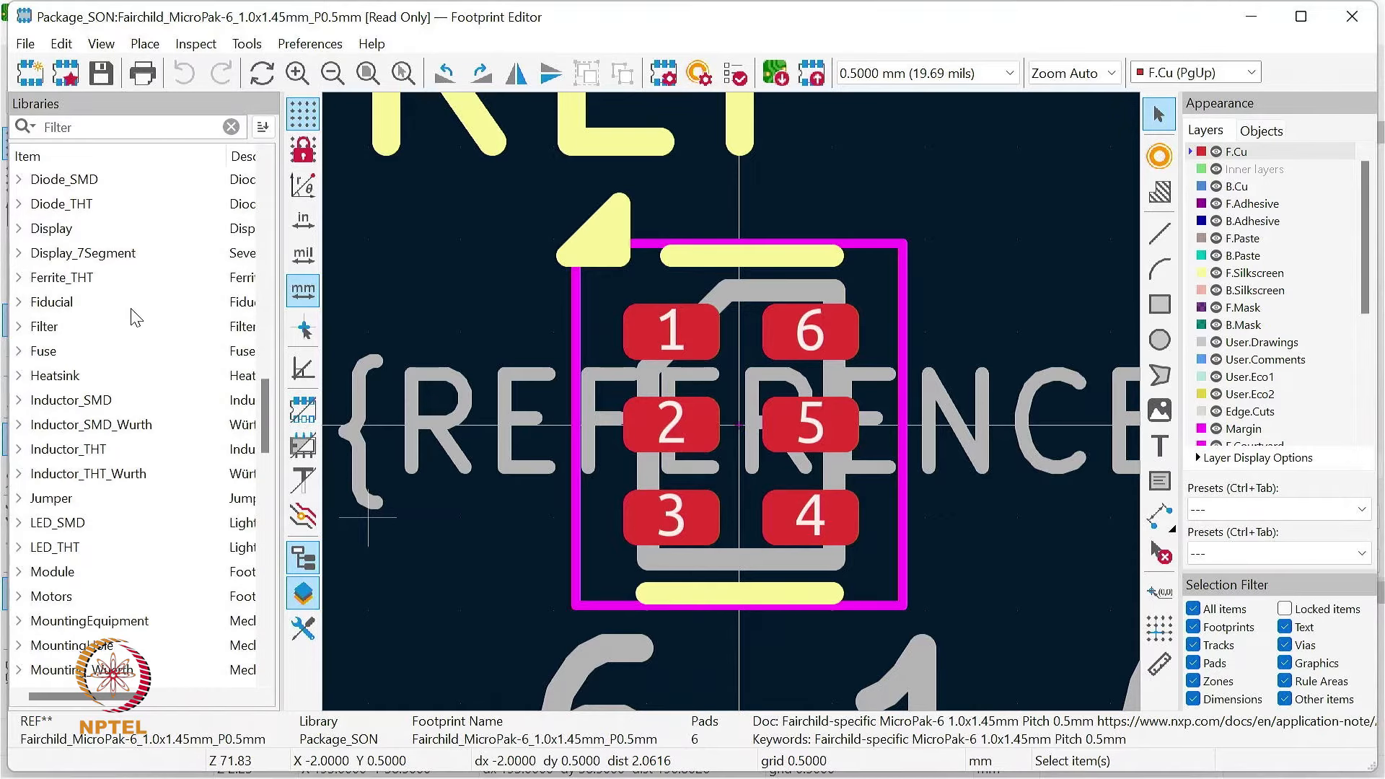
{"action": "scroll", "coordinate": [135, 317], "scroll_direction": "up", "scroll_amount": 2}
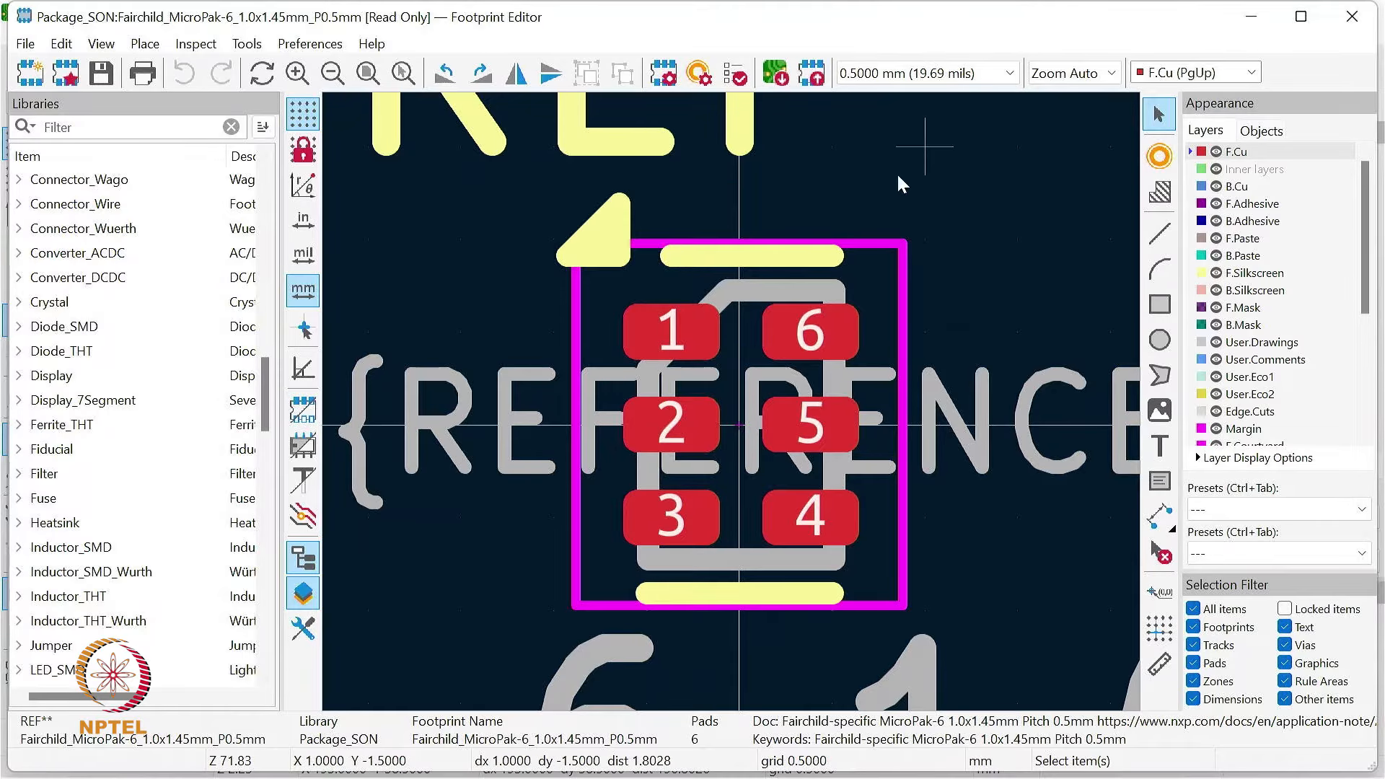
{"action": "left_click", "coordinate": [1352, 20]}
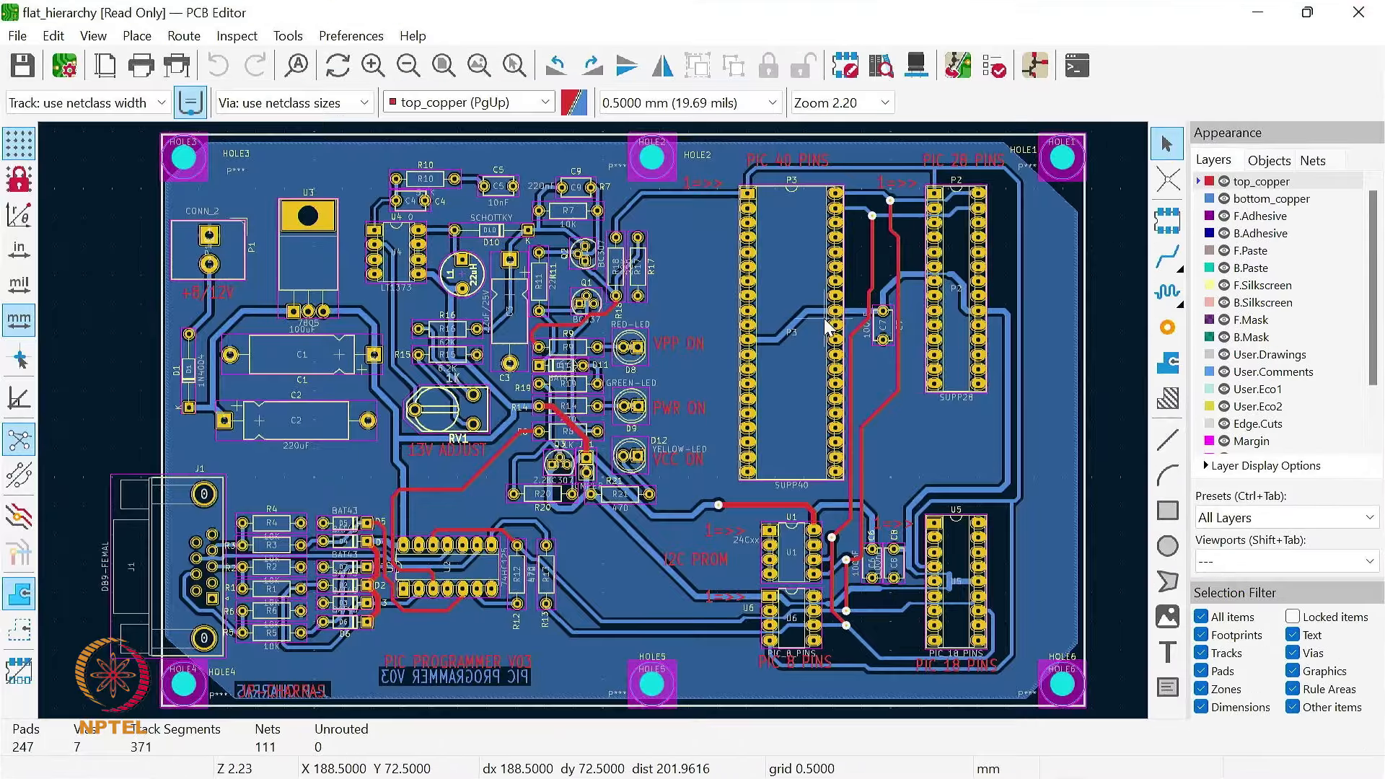
Step: Open the Footprint Library Browser and preview LED_D1.8mm_W1.8mm_H2.4mm_Horizontal_O6.35mm_Z4.9mm and LED_D3.0mm_Horizontal_O1.27mm_Z2.0mm_IRGrey in the LED_THT library
{"action": "left_click", "coordinate": [881, 66]}
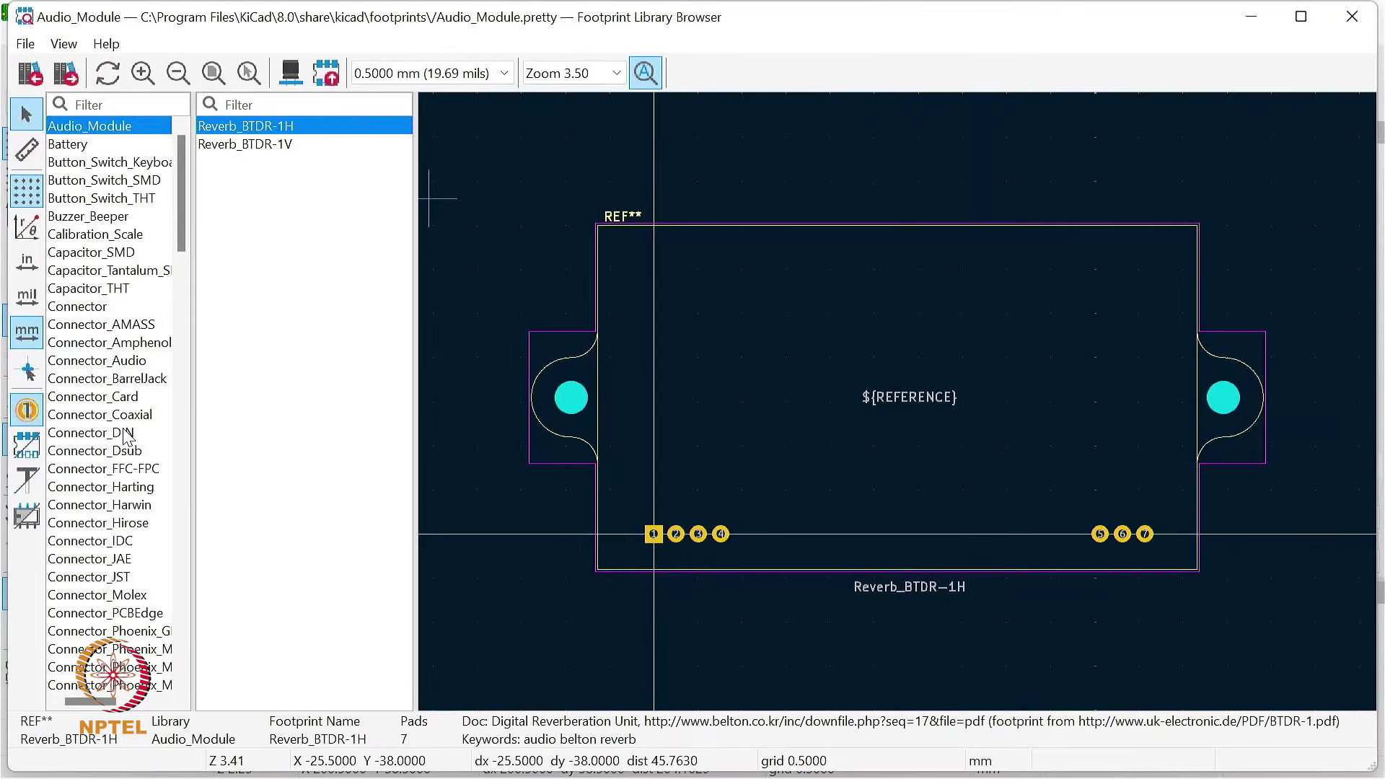
{"action": "scroll", "coordinate": [106, 476], "scroll_direction": "down", "scroll_amount": 13}
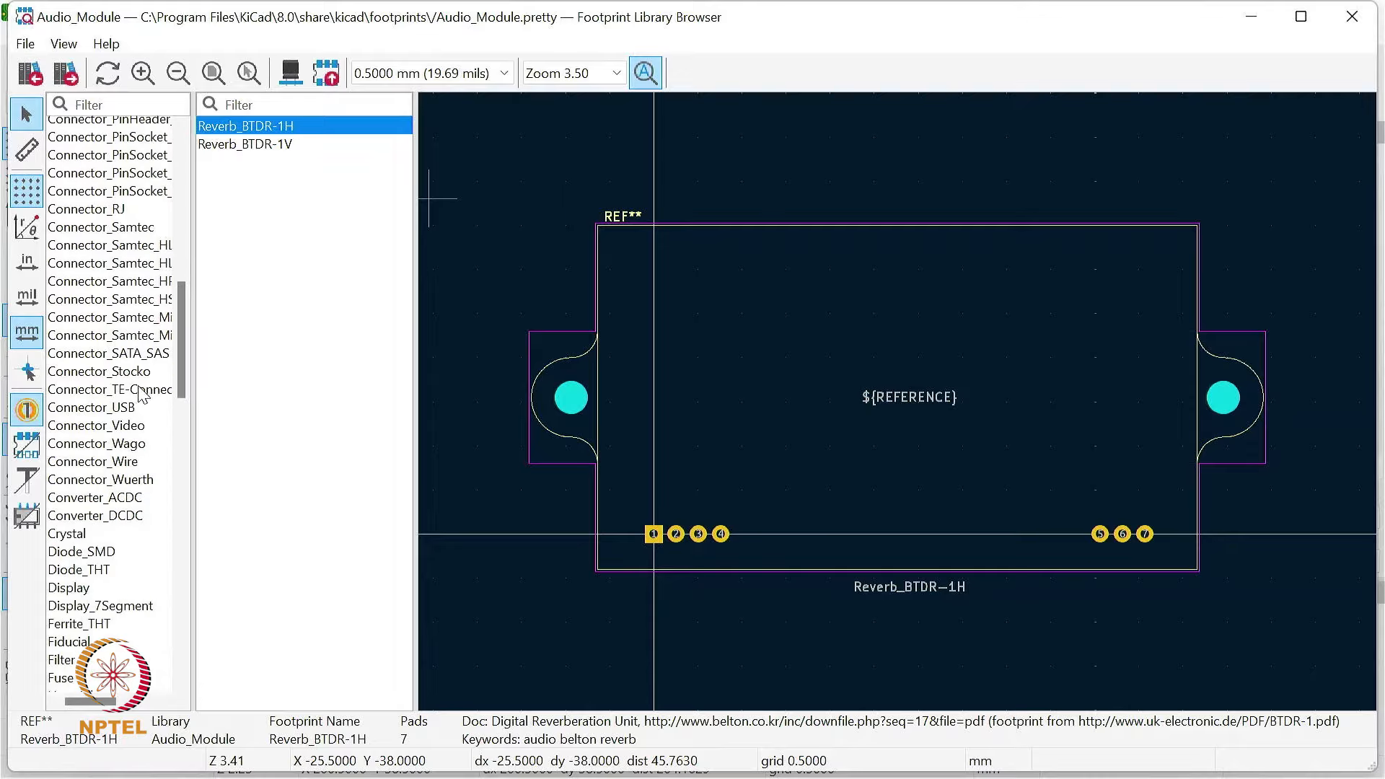
{"action": "left_click_drag", "start_coordinate": [178, 339], "coordinate": [181, 459]}
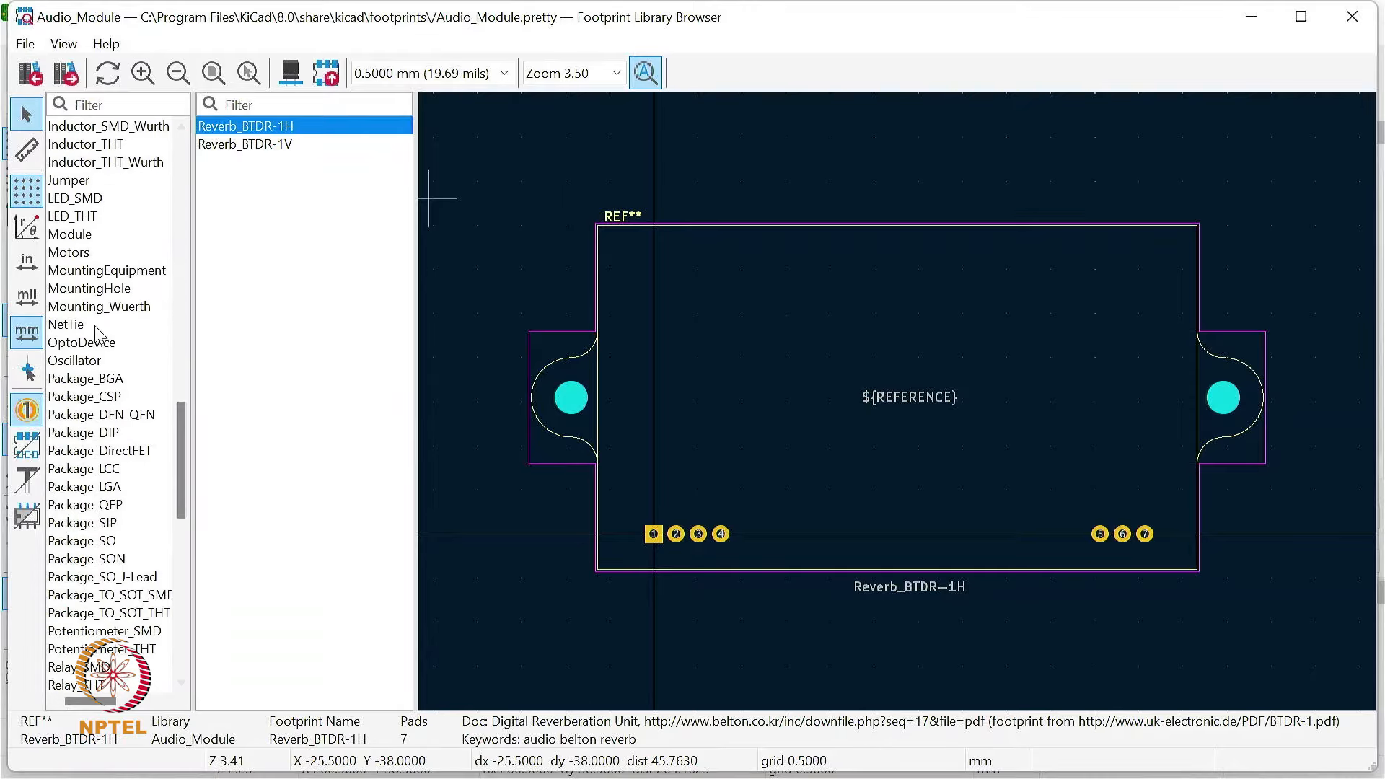
{"action": "left_click", "coordinate": [105, 216]}
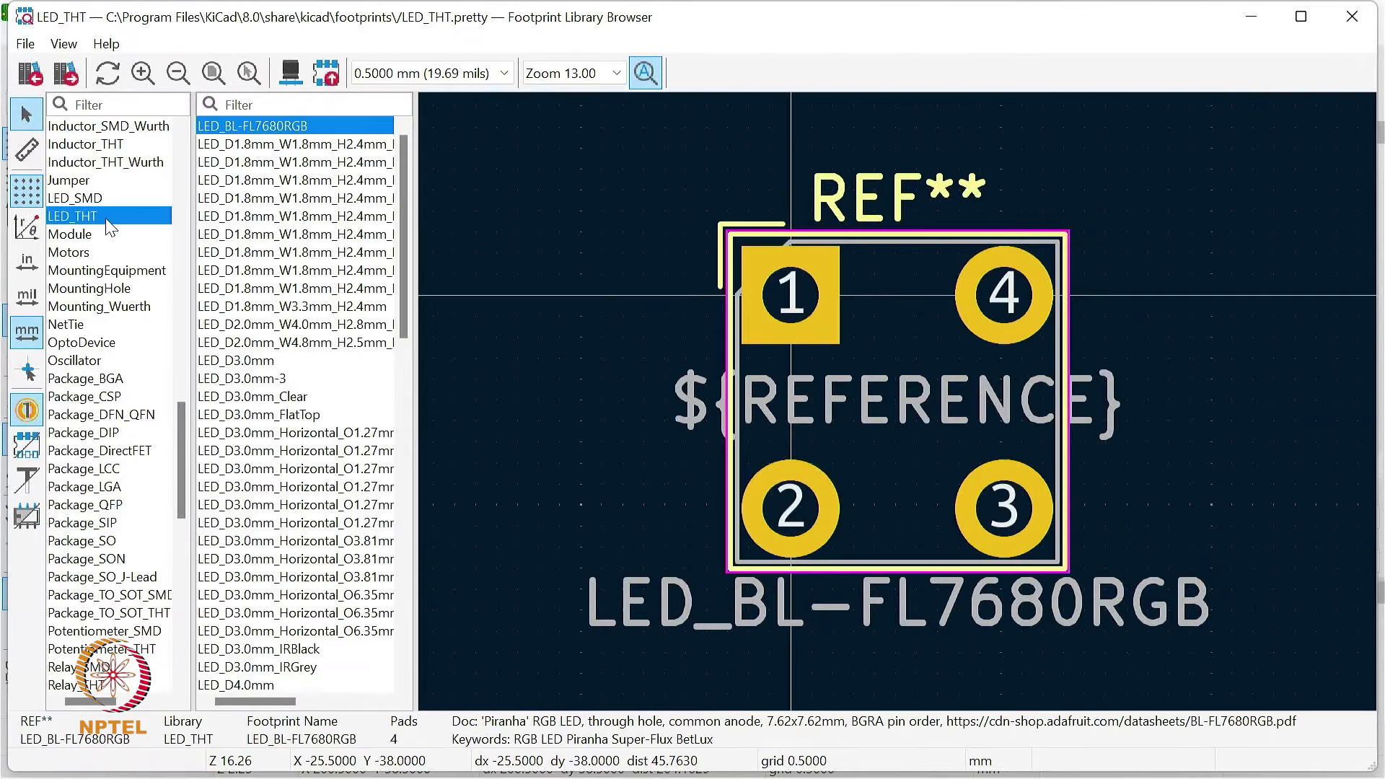
{"action": "left_click", "coordinate": [314, 274]}
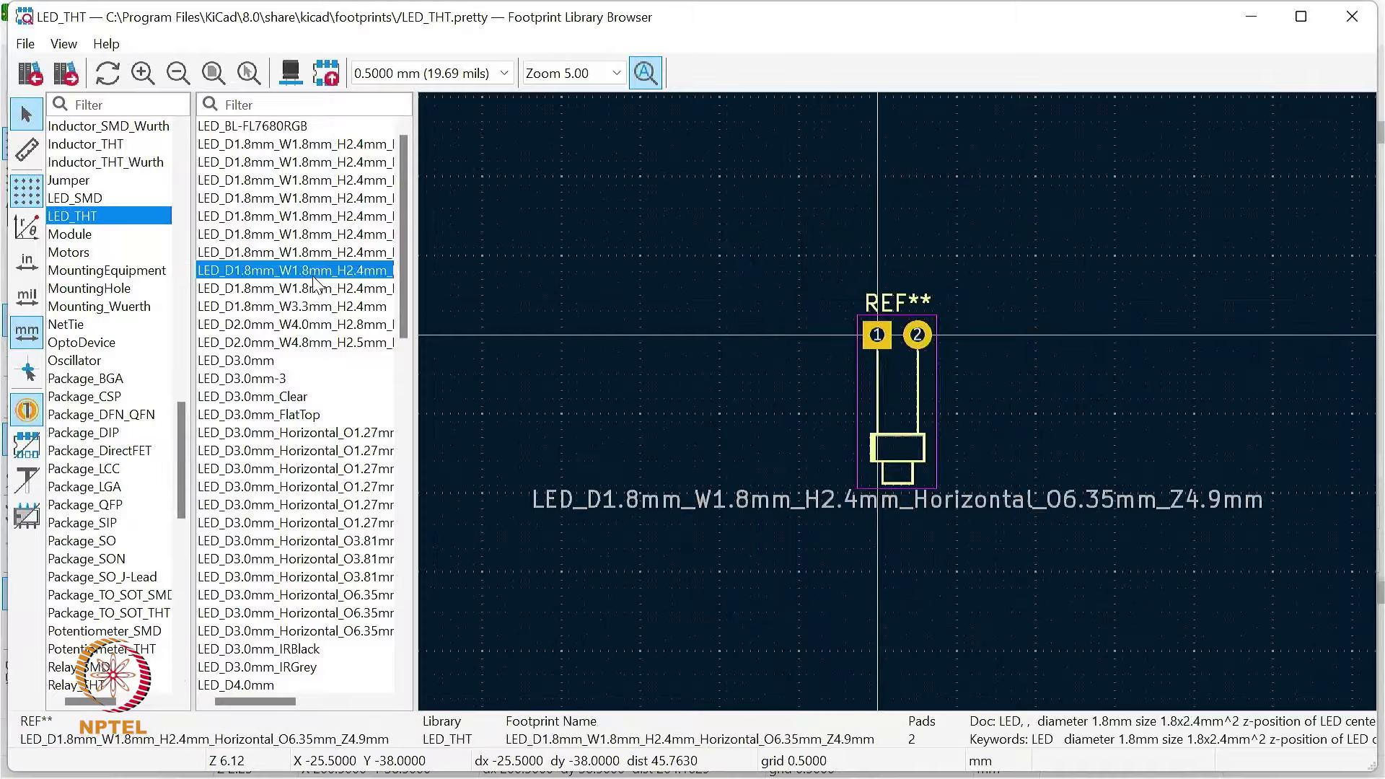
{"action": "left_click", "coordinate": [326, 490]}
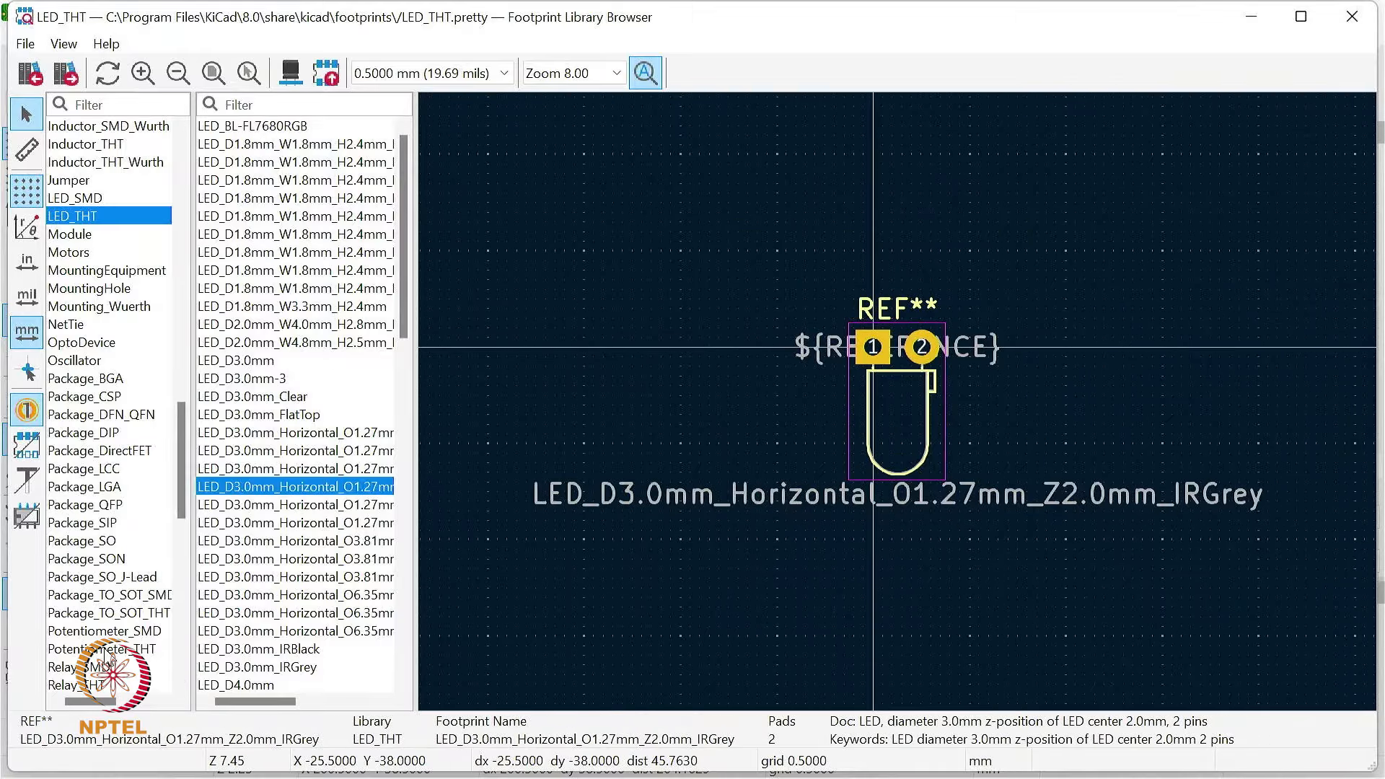
Step: Preview Potentiometer_Alps_RK09L_Double_Vertical in the Potentiometer_THT library and close the Footprint Library Browser
{"action": "left_click", "coordinate": [101, 647]}
{"action": "left_click", "coordinate": [293, 453]}
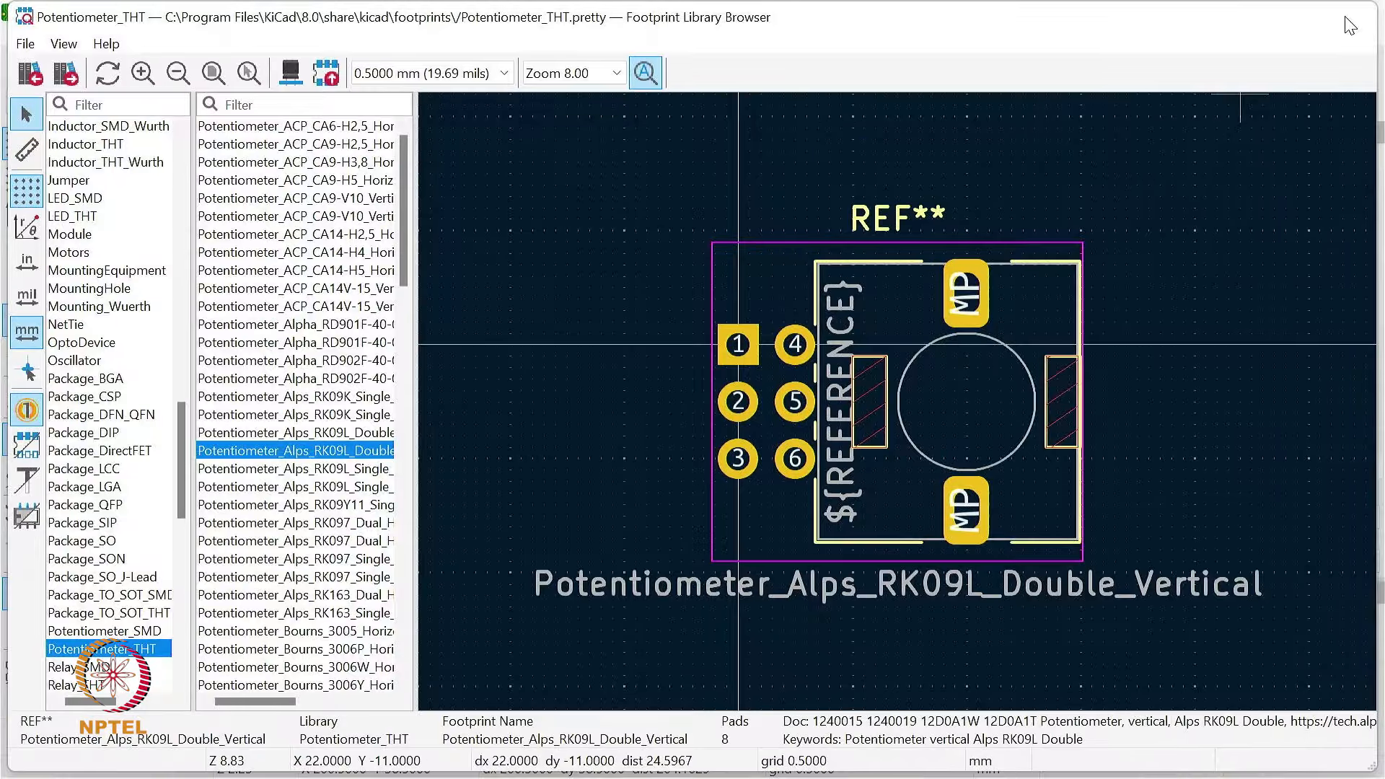
{"action": "left_click", "coordinate": [1365, 21]}
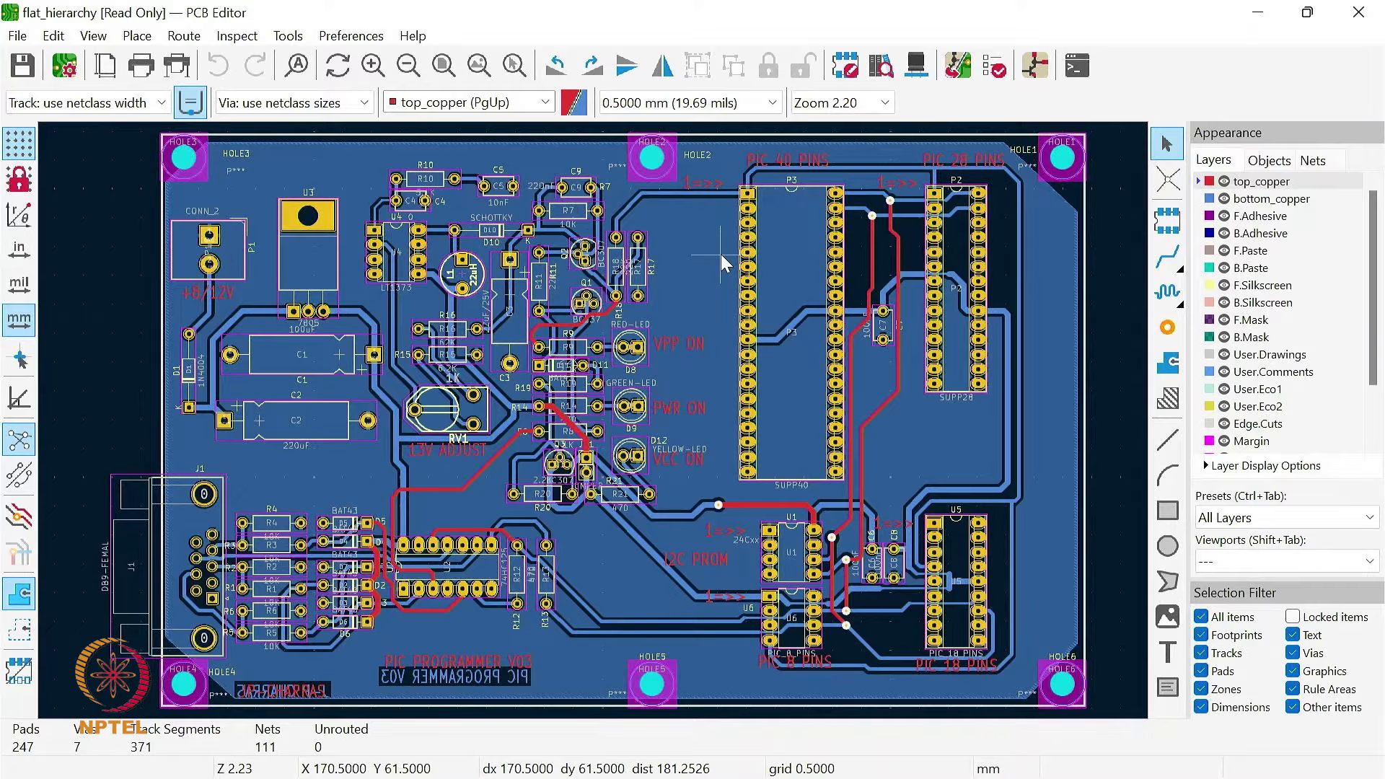
Step: Open the board in the 3D Viewer and examine its connector edge, solder side and component side up close
{"action": "left_click", "coordinate": [916, 67]}
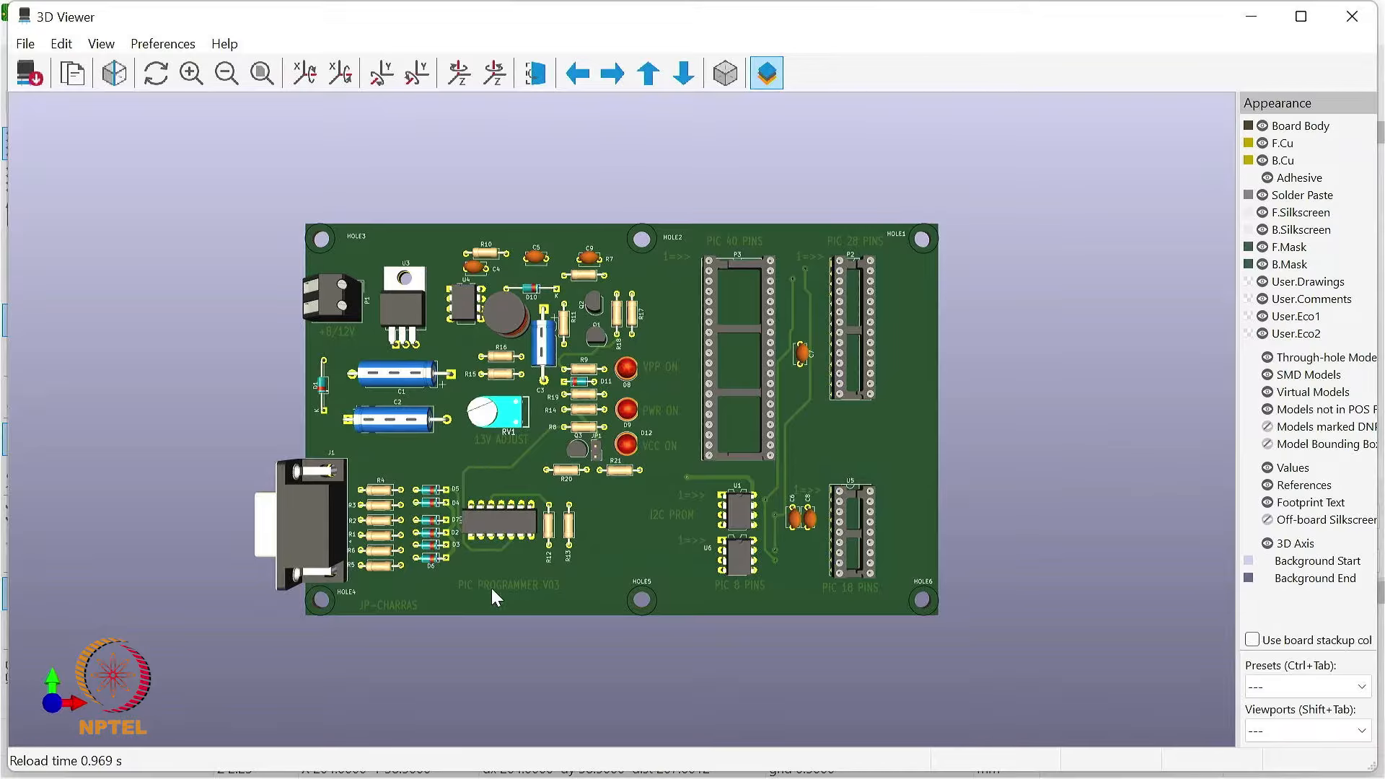
{"action": "left_click_drag", "start_coordinate": [478, 591], "coordinate": [665, 466]}
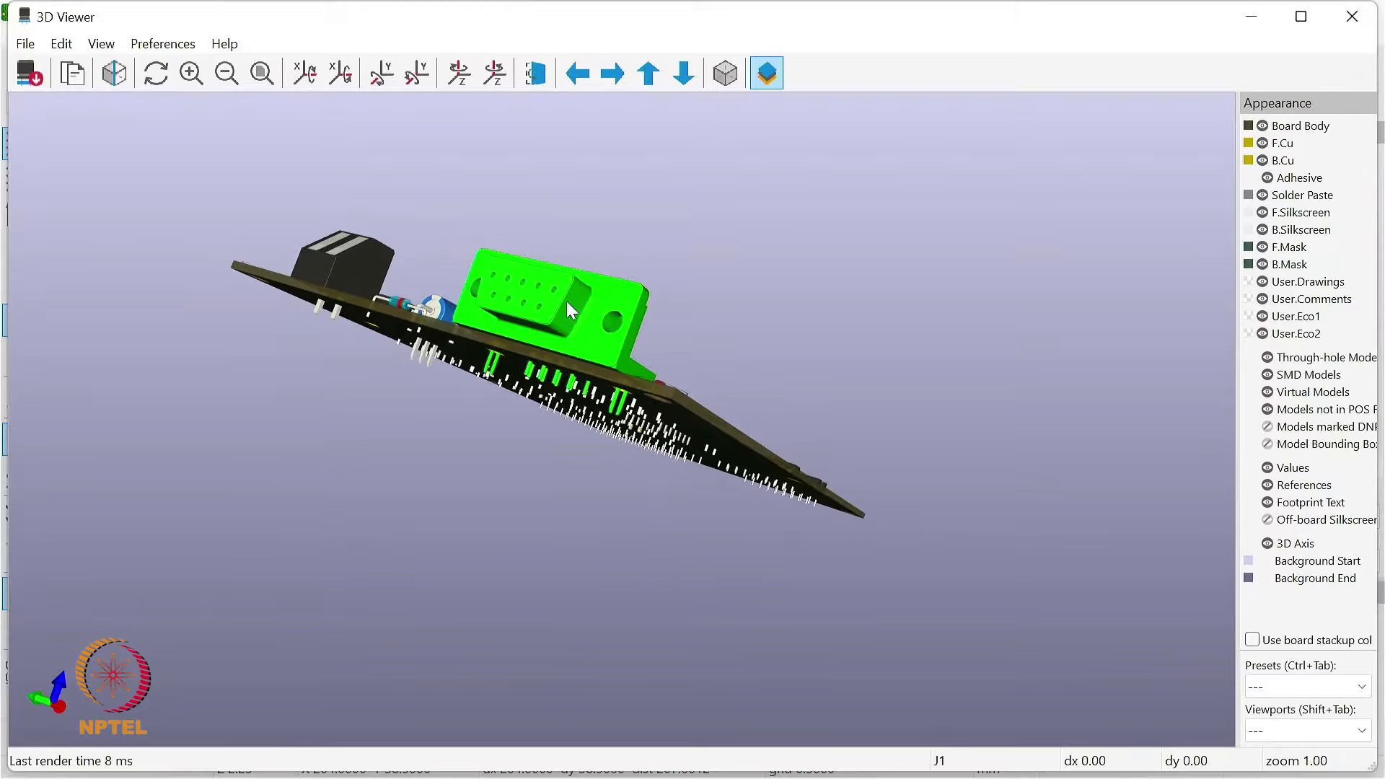
{"action": "left_click_drag", "start_coordinate": [707, 414], "coordinate": [627, 333]}
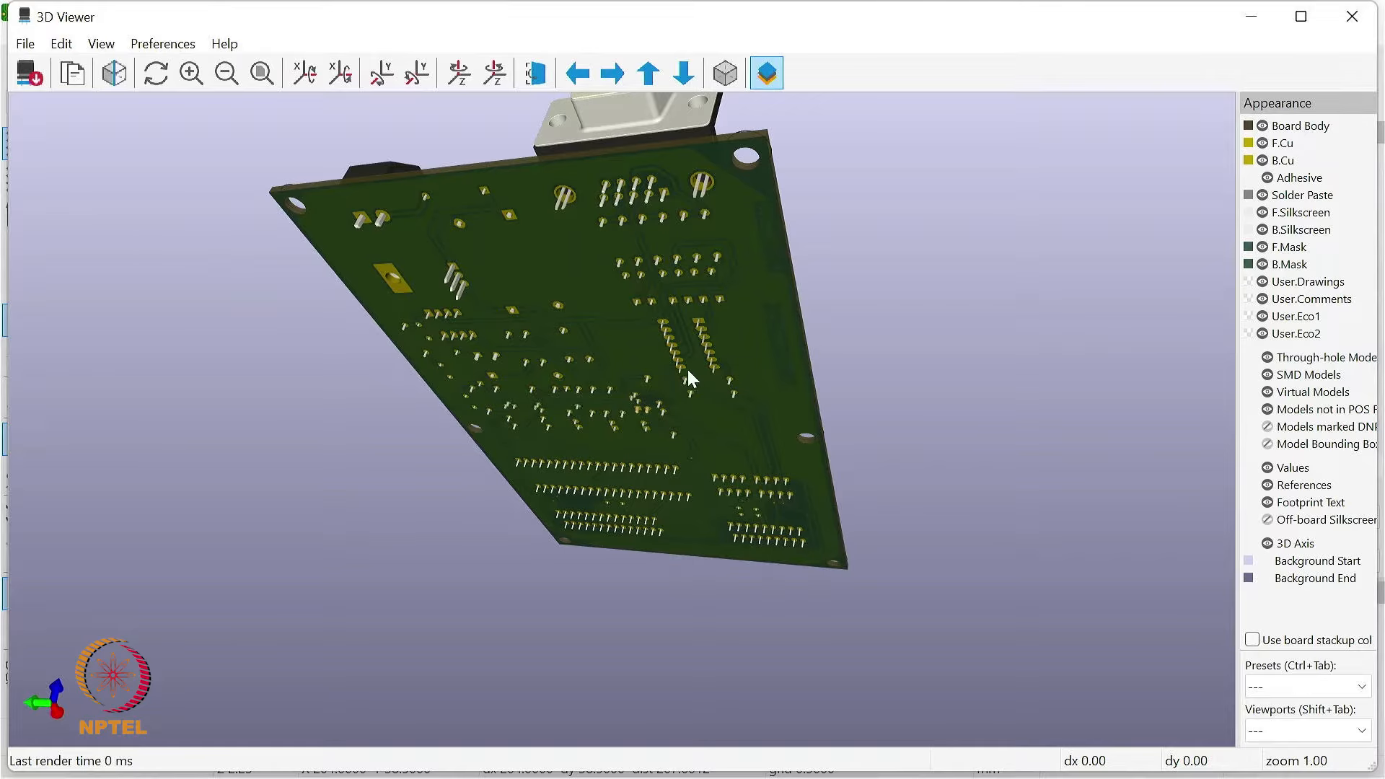
{"action": "left_click_drag", "start_coordinate": [739, 413], "coordinate": [496, 602]}
{"action": "left_click_drag", "start_coordinate": [746, 514], "coordinate": [483, 564]}
{"action": "scroll", "coordinate": [390, 577], "scroll_direction": "up", "scroll_amount": 4}
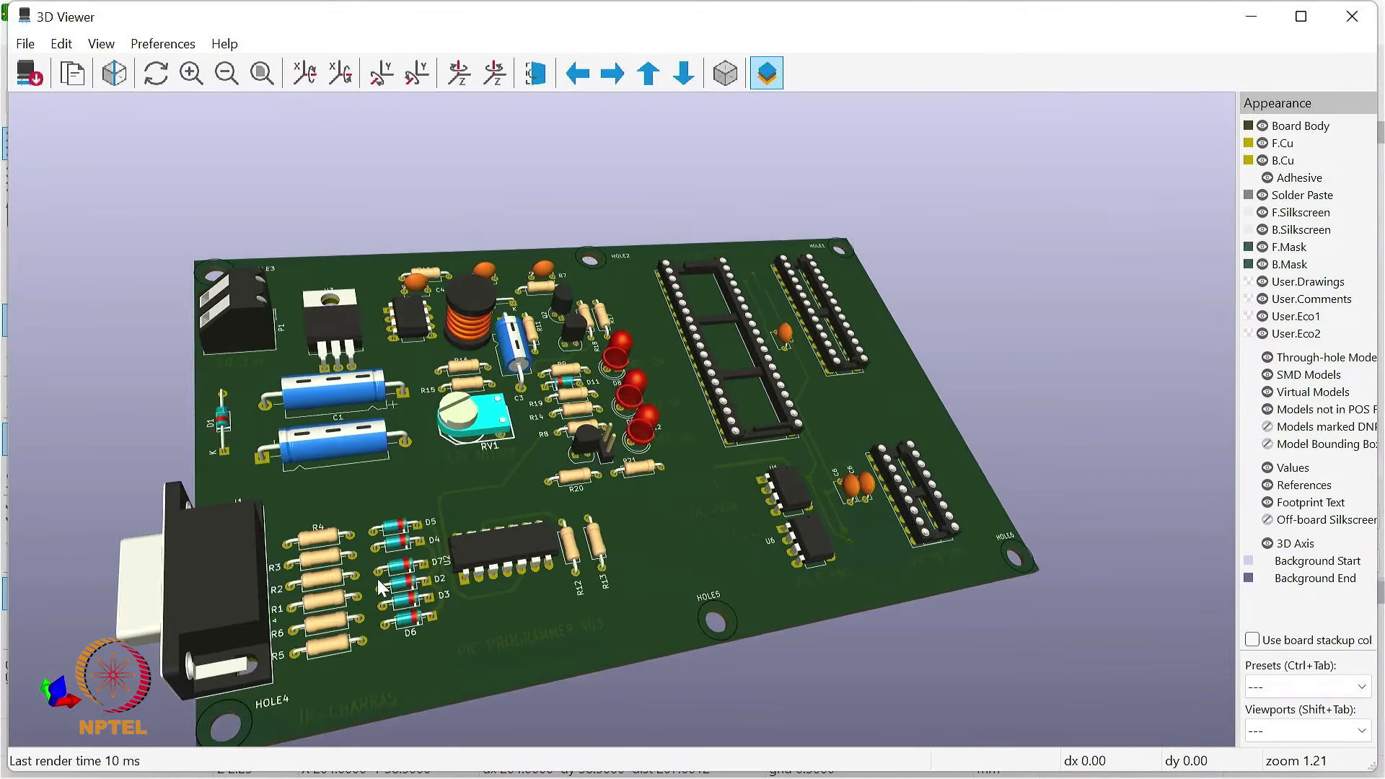
{"action": "left_click_drag", "start_coordinate": [435, 513], "coordinate": [491, 470]}
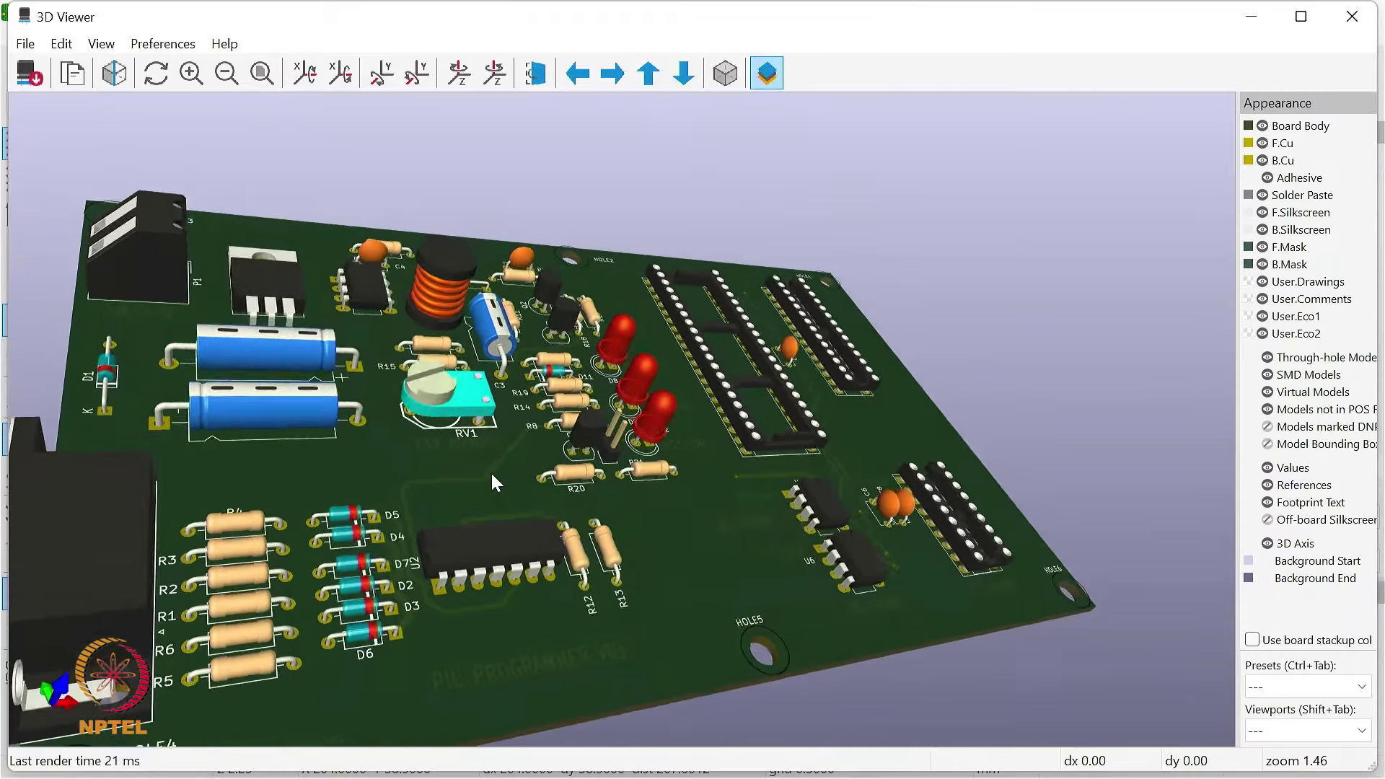
Step: Examine the resistors, diodes, U2 chip, LEDs and L1 inductor on the 3D board from several viewing angles
{"action": "scroll", "coordinate": [173, 639], "scroll_direction": "up", "scroll_amount": 2}
{"action": "scroll", "coordinate": [174, 639], "scroll_direction": "down", "scroll_amount": 1}
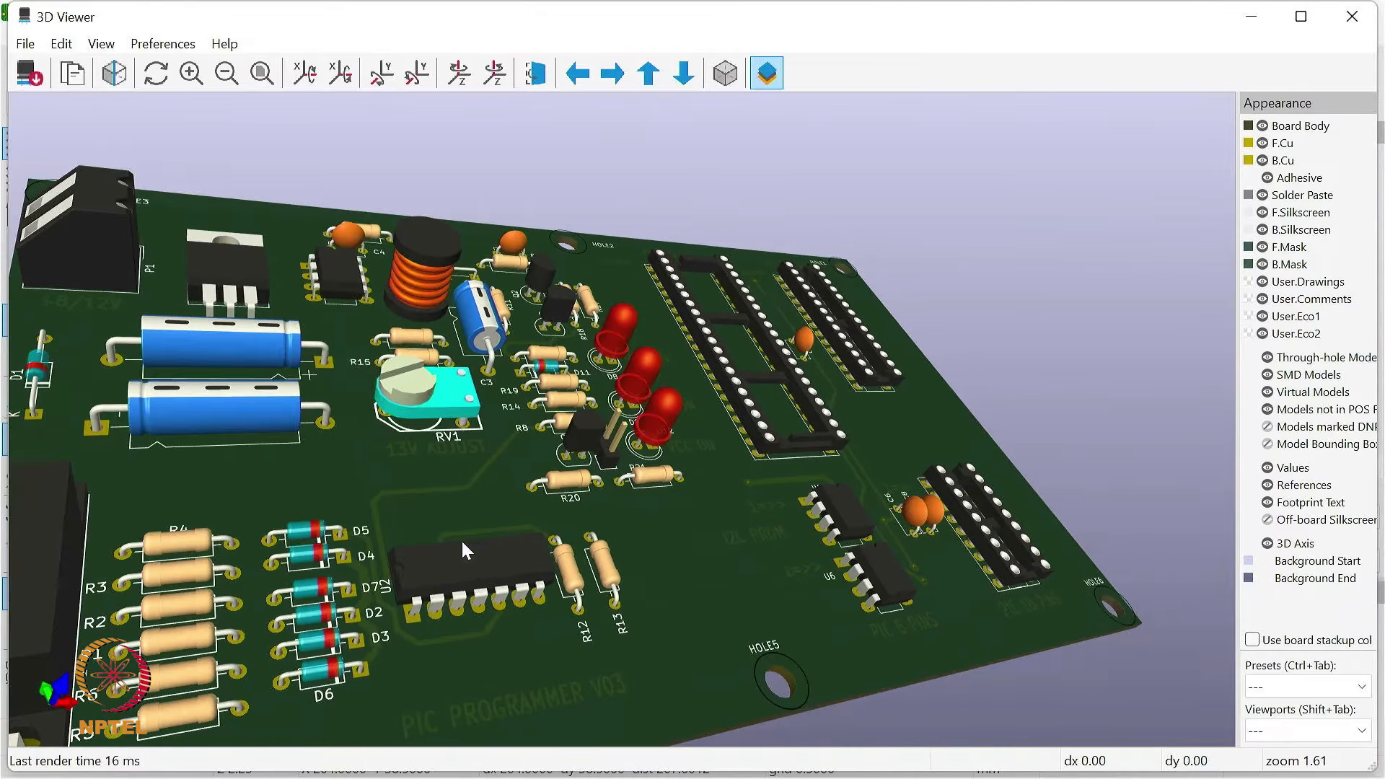
{"action": "left_click_drag", "start_coordinate": [261, 548], "coordinate": [216, 477]}
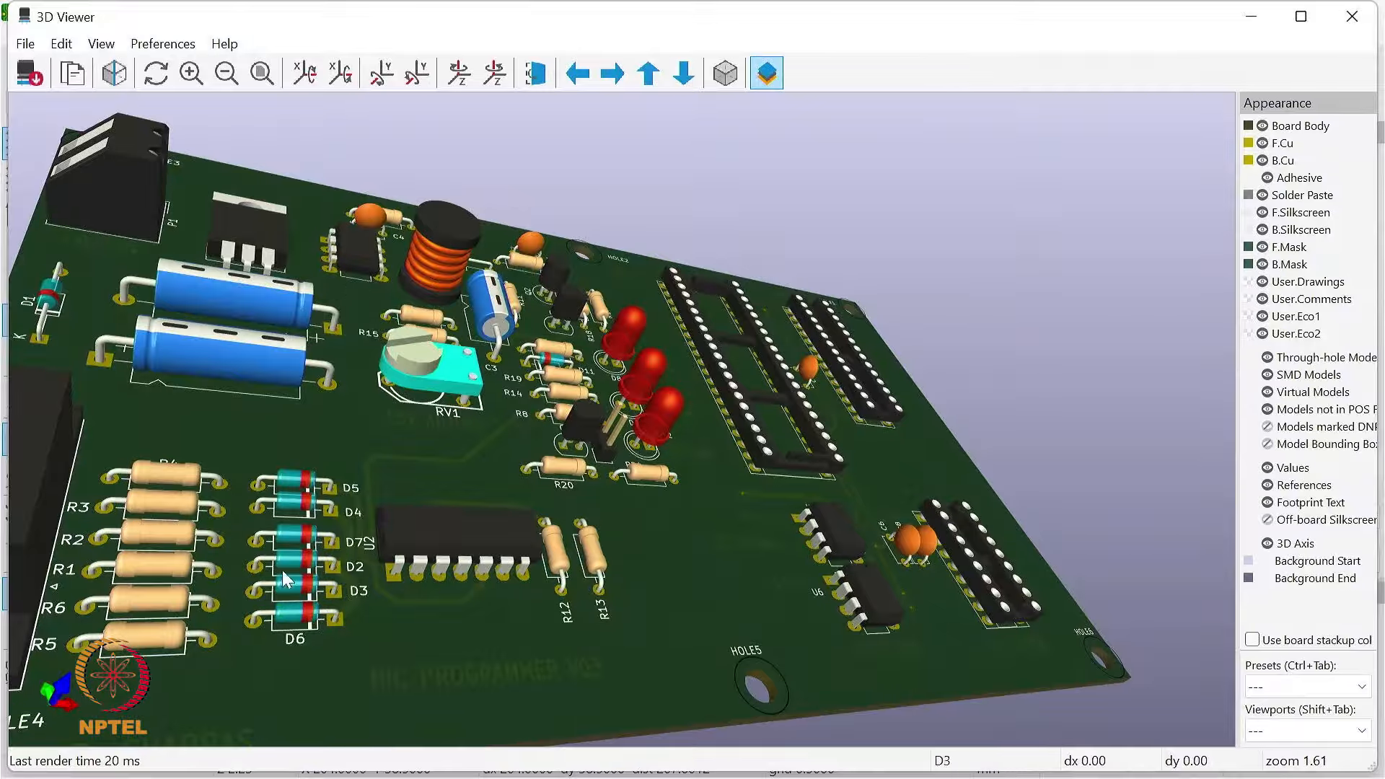
{"action": "left_click_drag", "start_coordinate": [447, 642], "coordinate": [362, 608]}
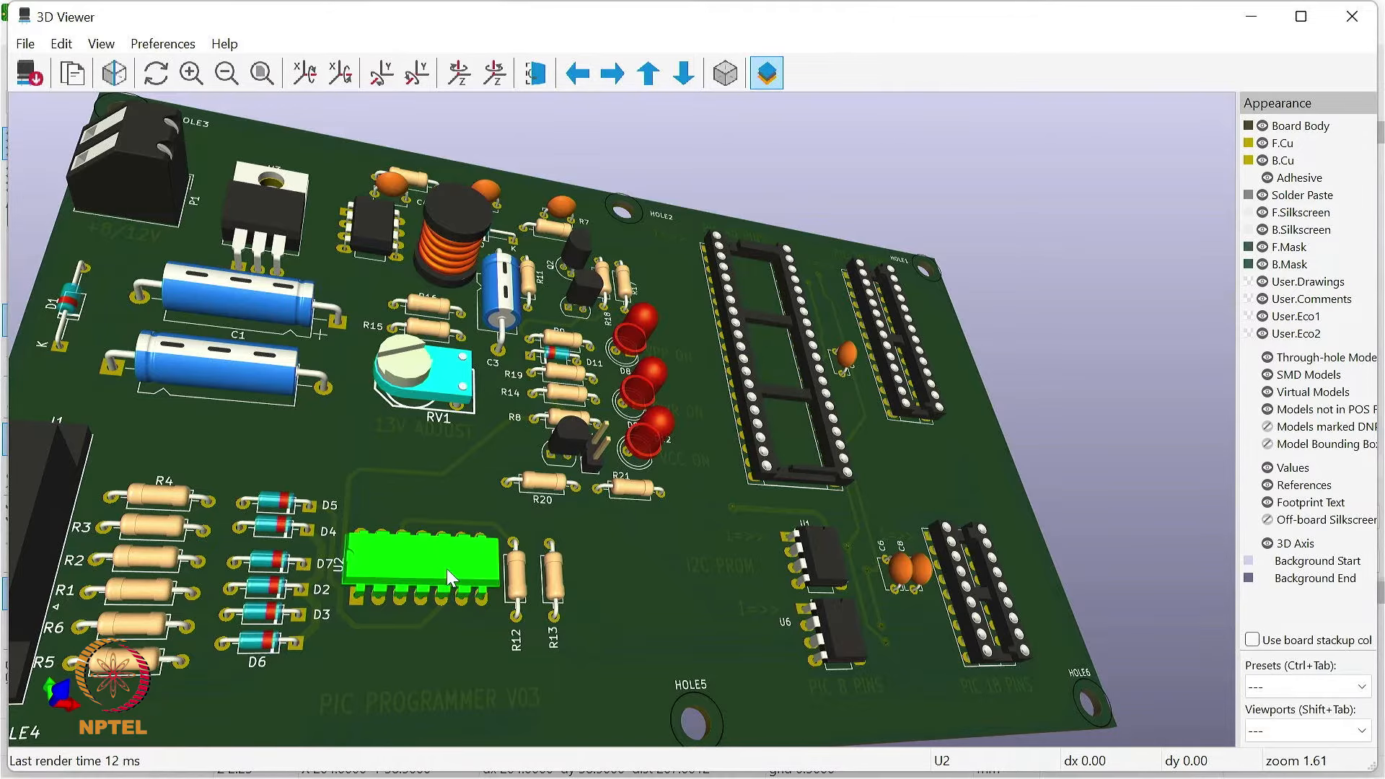
{"action": "left_click_drag", "start_coordinate": [447, 569], "coordinate": [663, 409]}
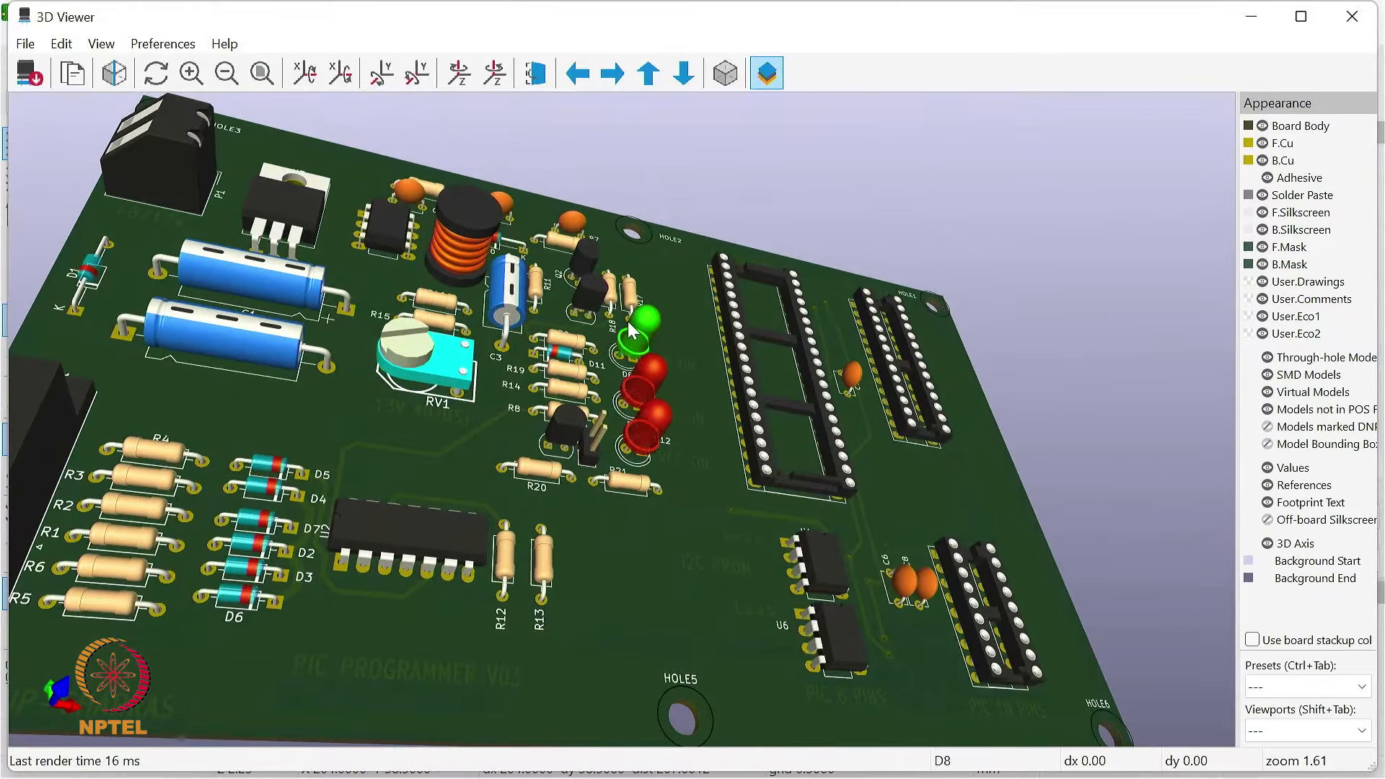
{"action": "left_click_drag", "start_coordinate": [461, 443], "coordinate": [541, 453]}
{"action": "left_click_drag", "start_coordinate": [602, 530], "coordinate": [556, 474]}
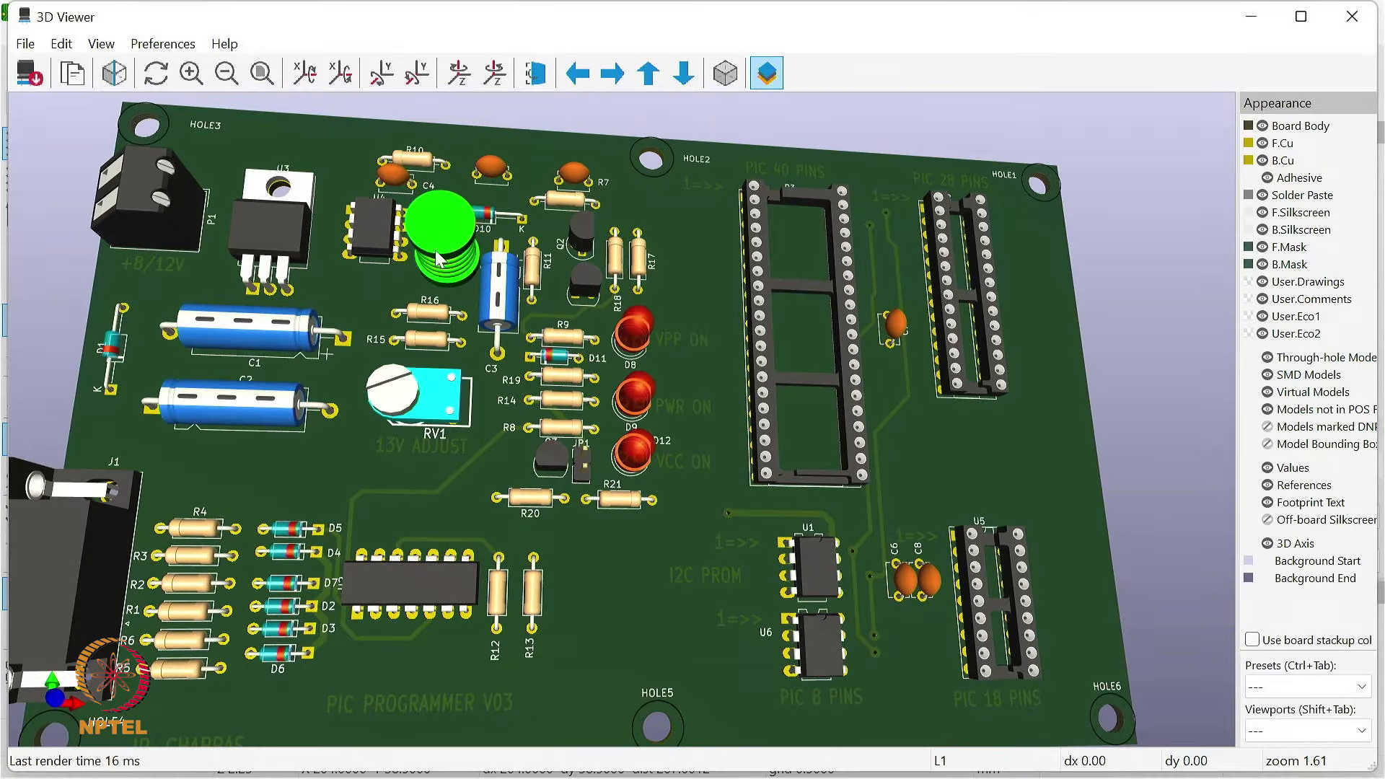
{"action": "left_click_drag", "start_coordinate": [482, 404], "coordinate": [567, 354]}
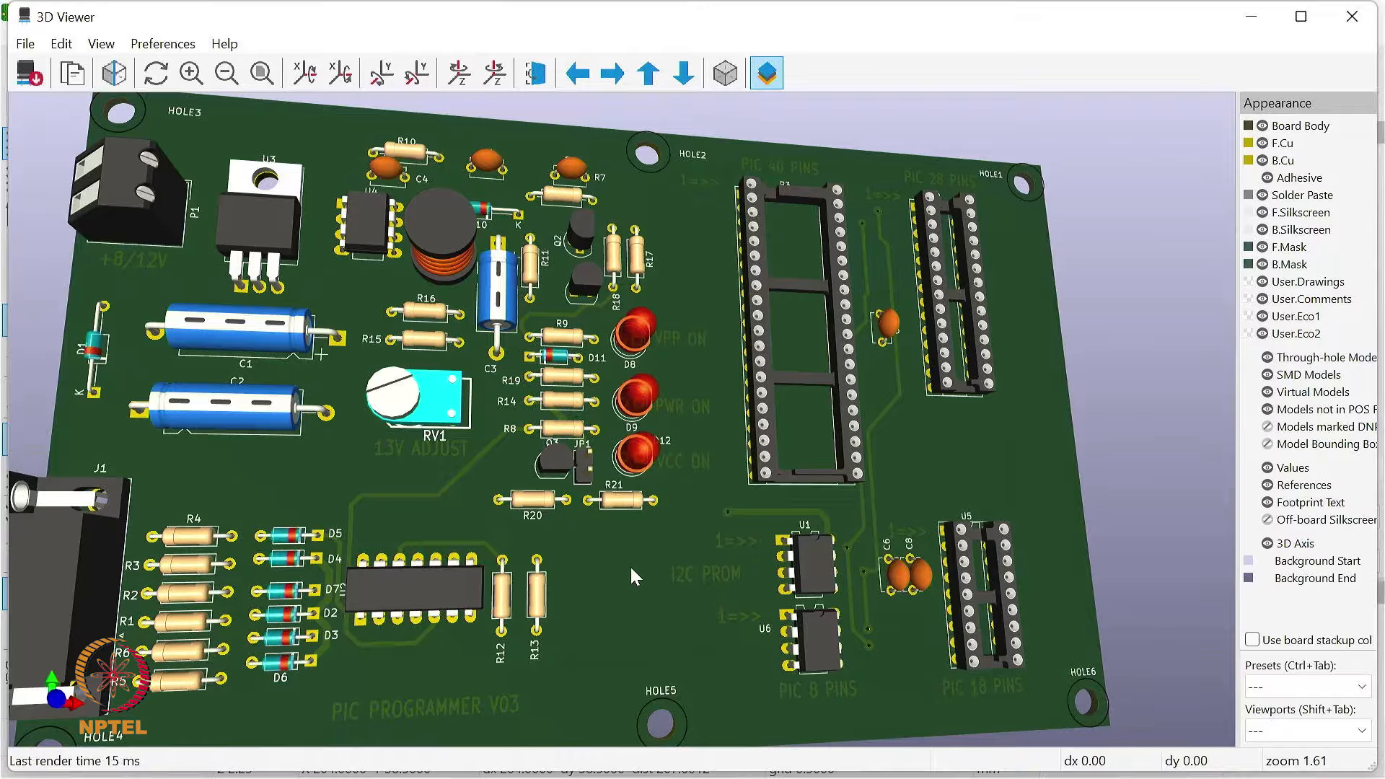
Step: Tilt the 3D board to examine its component side at low angles, and close the 3D Viewer
{"action": "left_click_drag", "start_coordinate": [641, 606], "coordinate": [657, 553]}
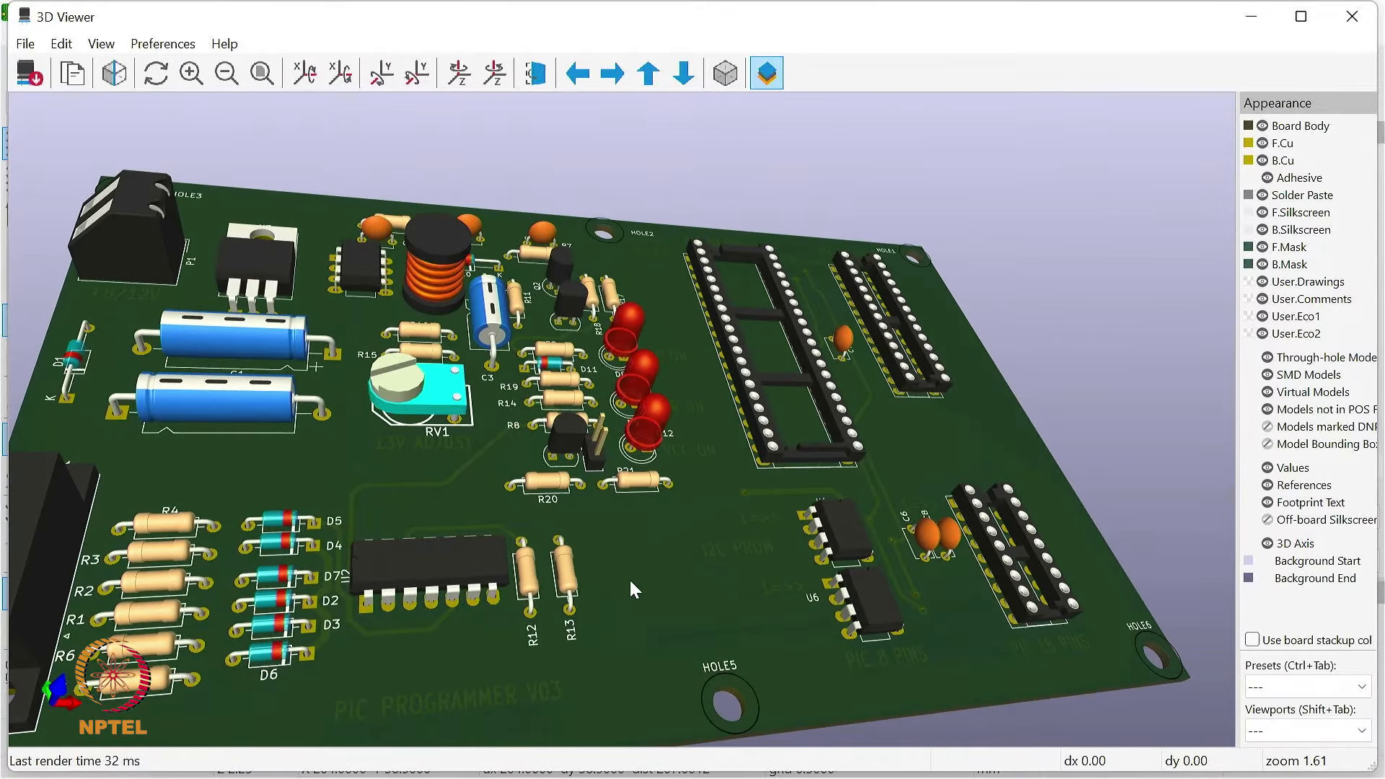
{"action": "left_click_drag", "start_coordinate": [629, 580], "coordinate": [699, 486]}
{"action": "left_click_drag", "start_coordinate": [643, 540], "coordinate": [690, 597]}
{"action": "left_click_drag", "start_coordinate": [505, 566], "coordinate": [689, 458]}
{"action": "left_click_drag", "start_coordinate": [891, 448], "coordinate": [609, 534]}
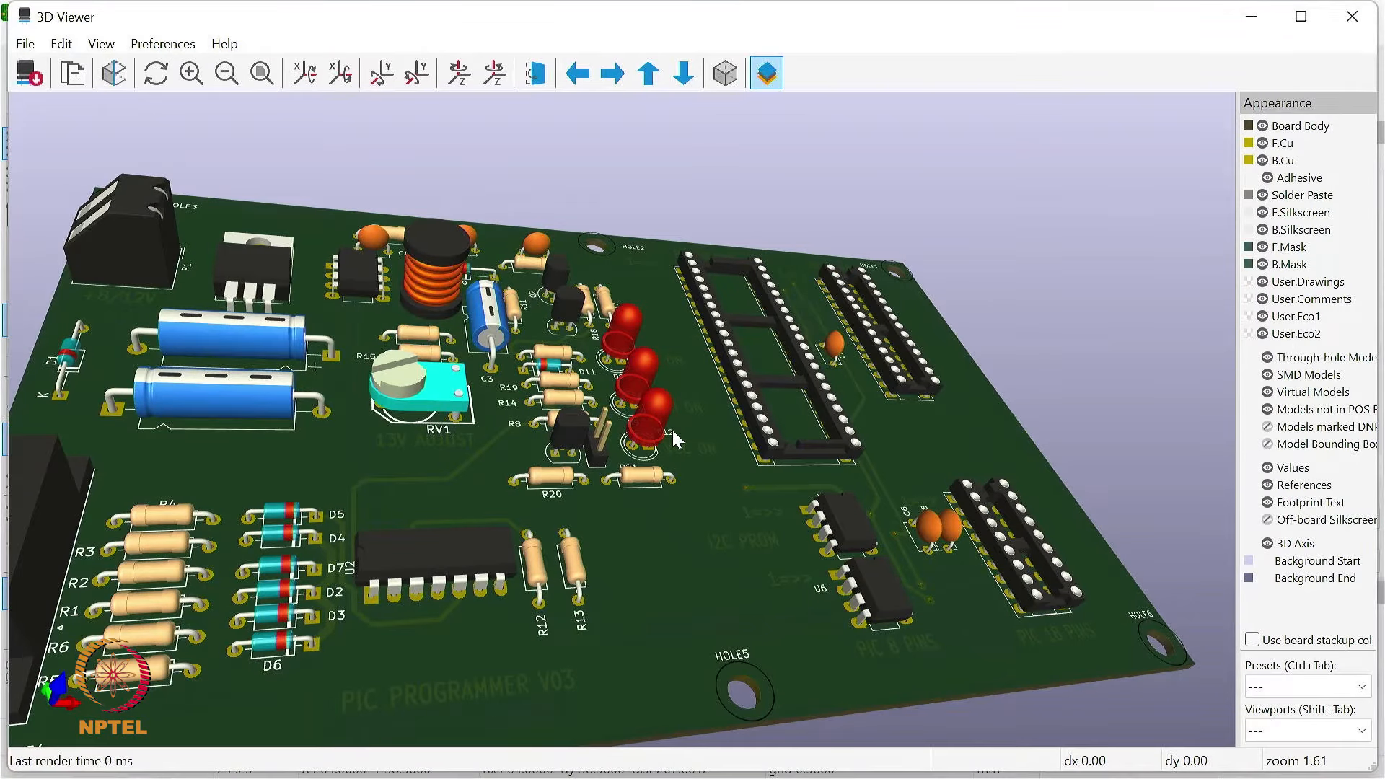
{"action": "left_click_drag", "start_coordinate": [675, 434], "coordinate": [775, 372]}
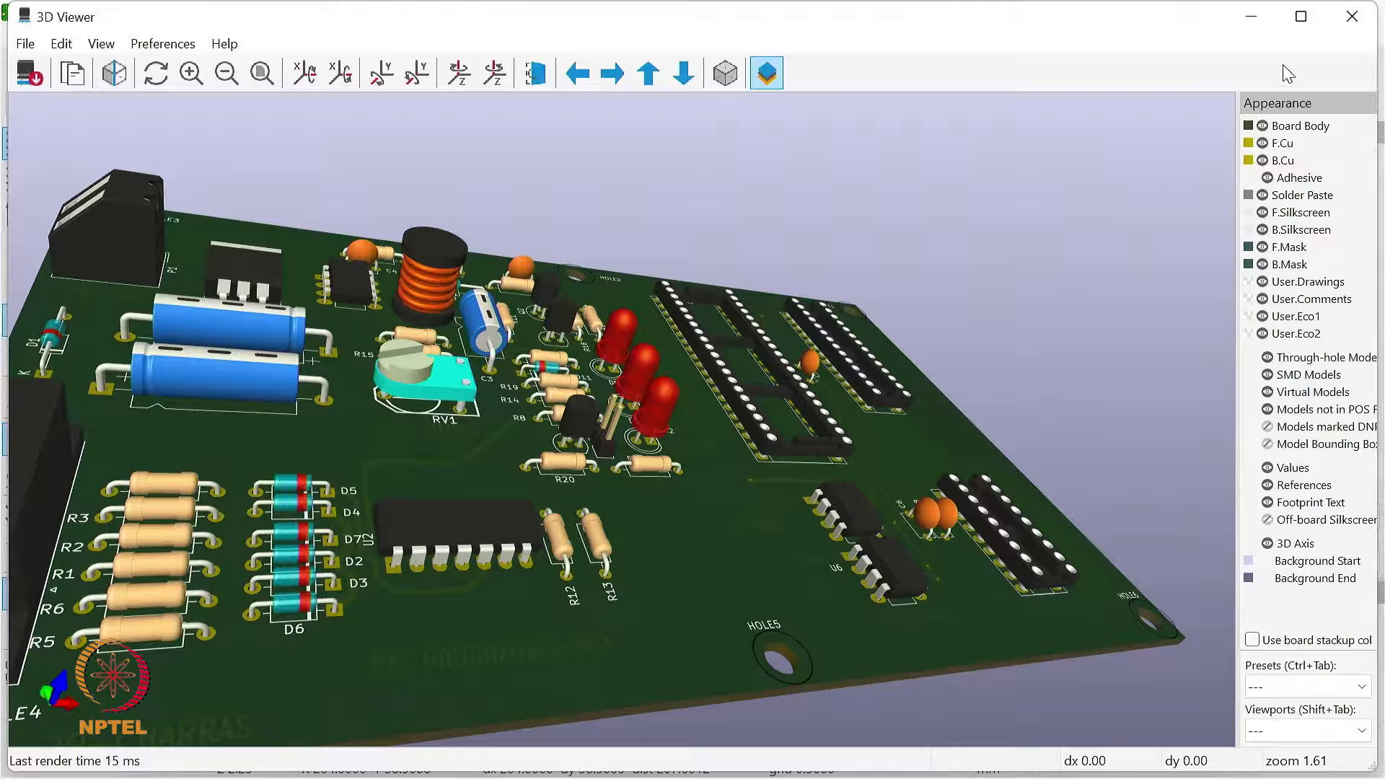
{"action": "left_click", "coordinate": [1352, 18]}
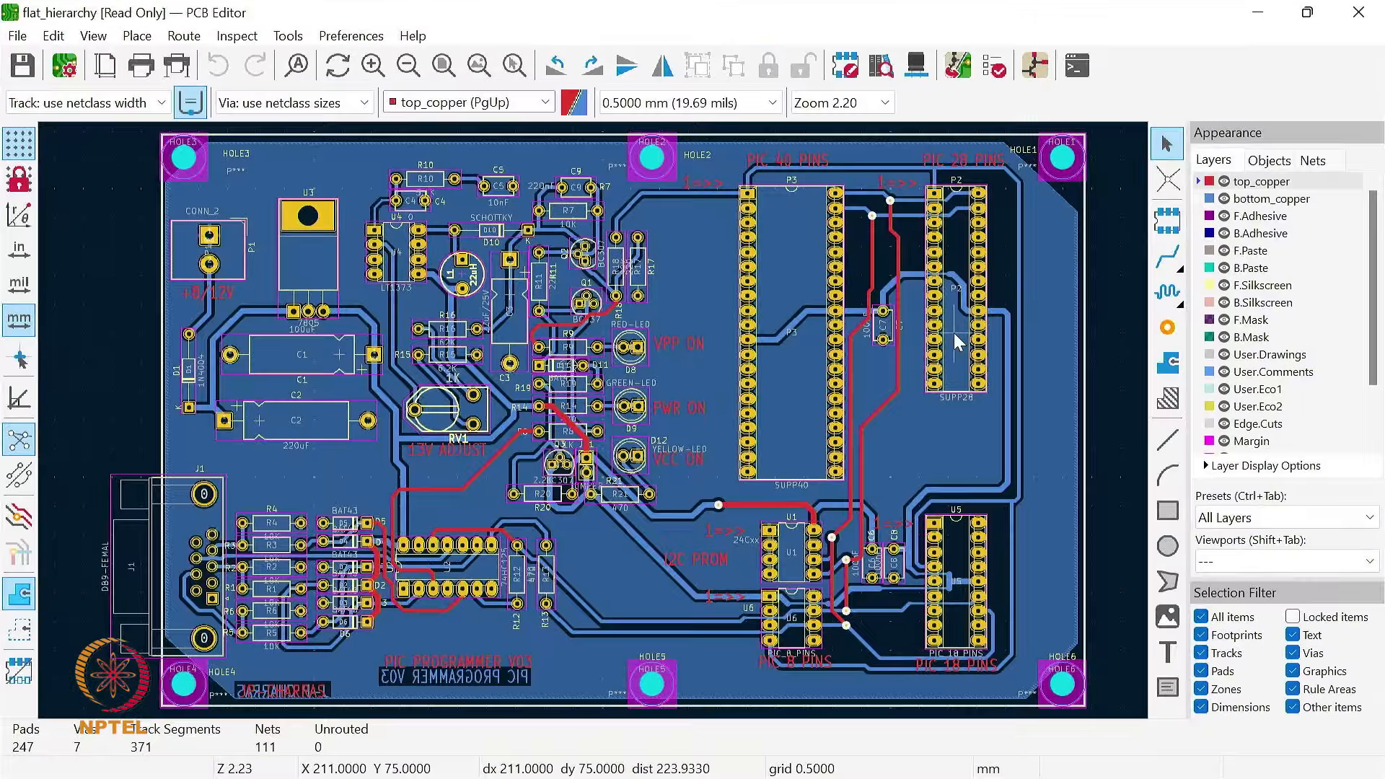
Step: Examine the VPP tracks and pads linking D10, R7 and Q2 in the PCB layout up close
{"action": "left_click", "coordinate": [957, 71]}
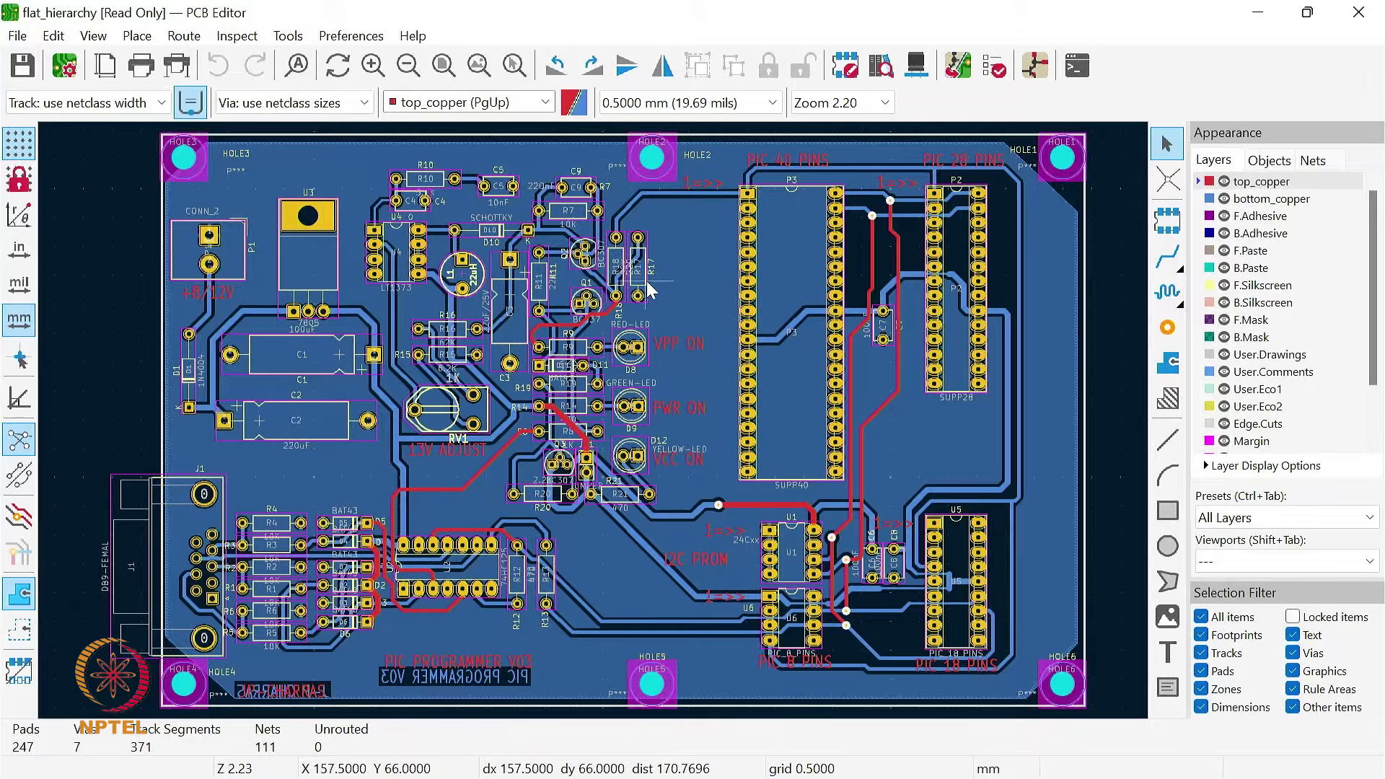
{"action": "scroll", "coordinate": [437, 267], "scroll_direction": "up", "scroll_amount": 2}
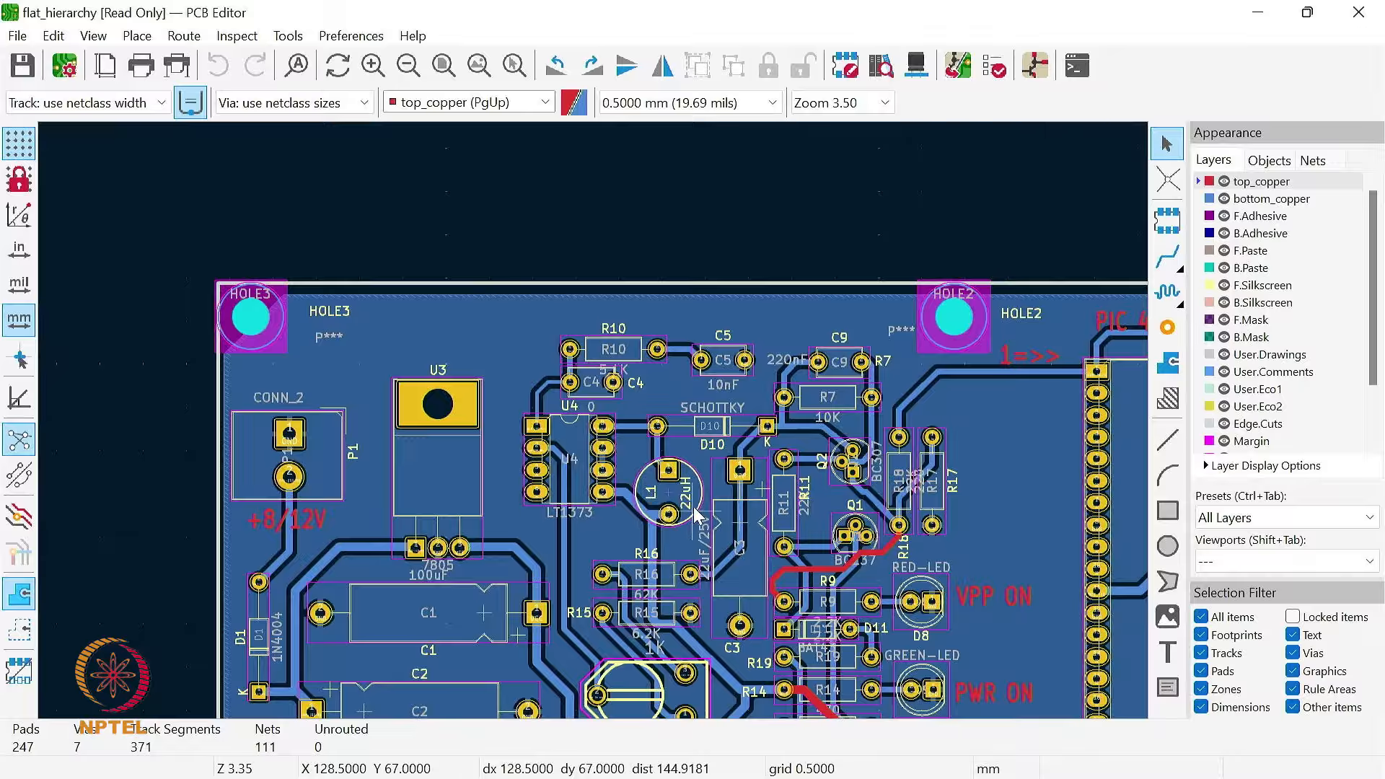
{"action": "scroll", "coordinate": [587, 407], "scroll_direction": "up", "scroll_amount": 4}
{"action": "scroll", "coordinate": [649, 397], "scroll_direction": "down", "scroll_amount": 4}
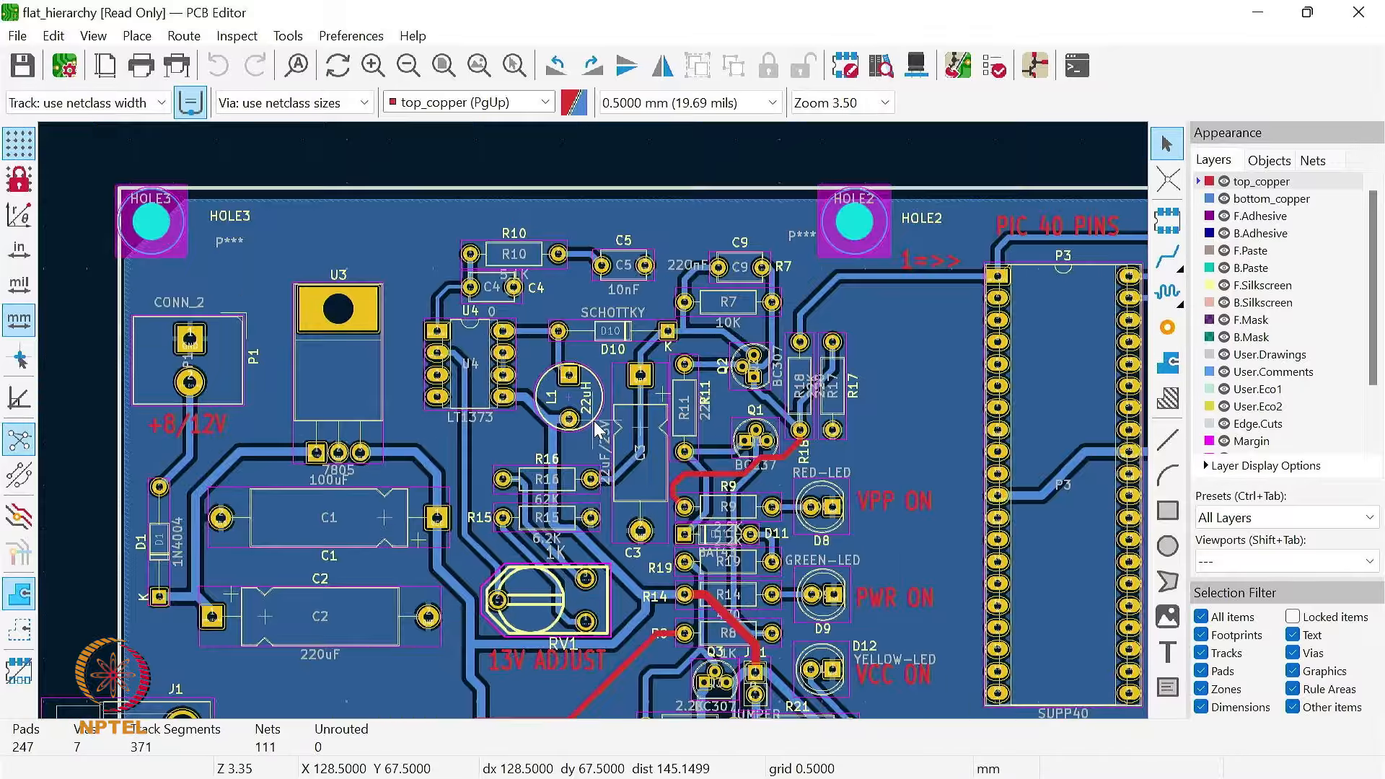
{"action": "scroll", "coordinate": [612, 417], "scroll_direction": "up", "scroll_amount": 3}
{"action": "scroll", "coordinate": [616, 414], "scroll_direction": "up", "scroll_amount": 3}
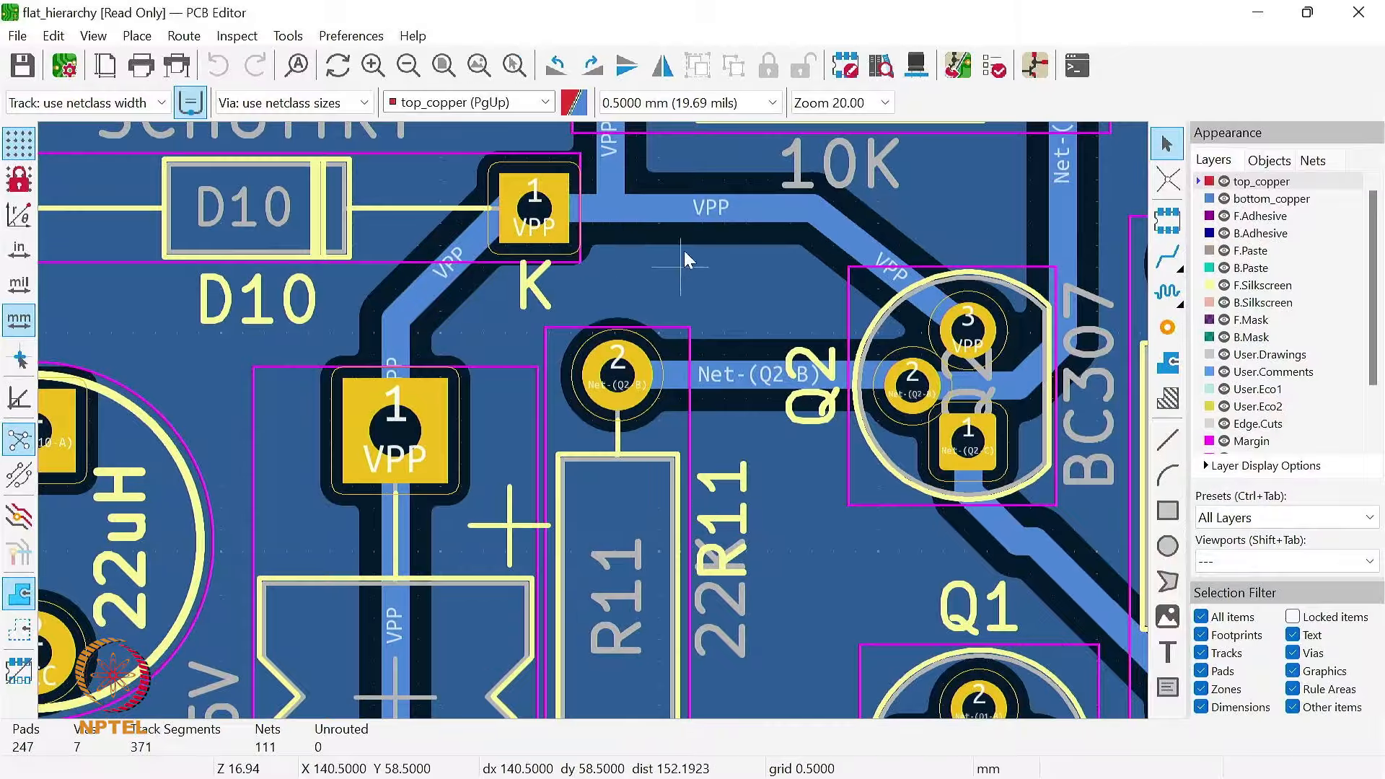
{"action": "scroll", "coordinate": [577, 411], "scroll_direction": "down", "scroll_amount": 1}
{"action": "scroll", "coordinate": [592, 421], "scroll_direction": "up", "scroll_amount": 2}
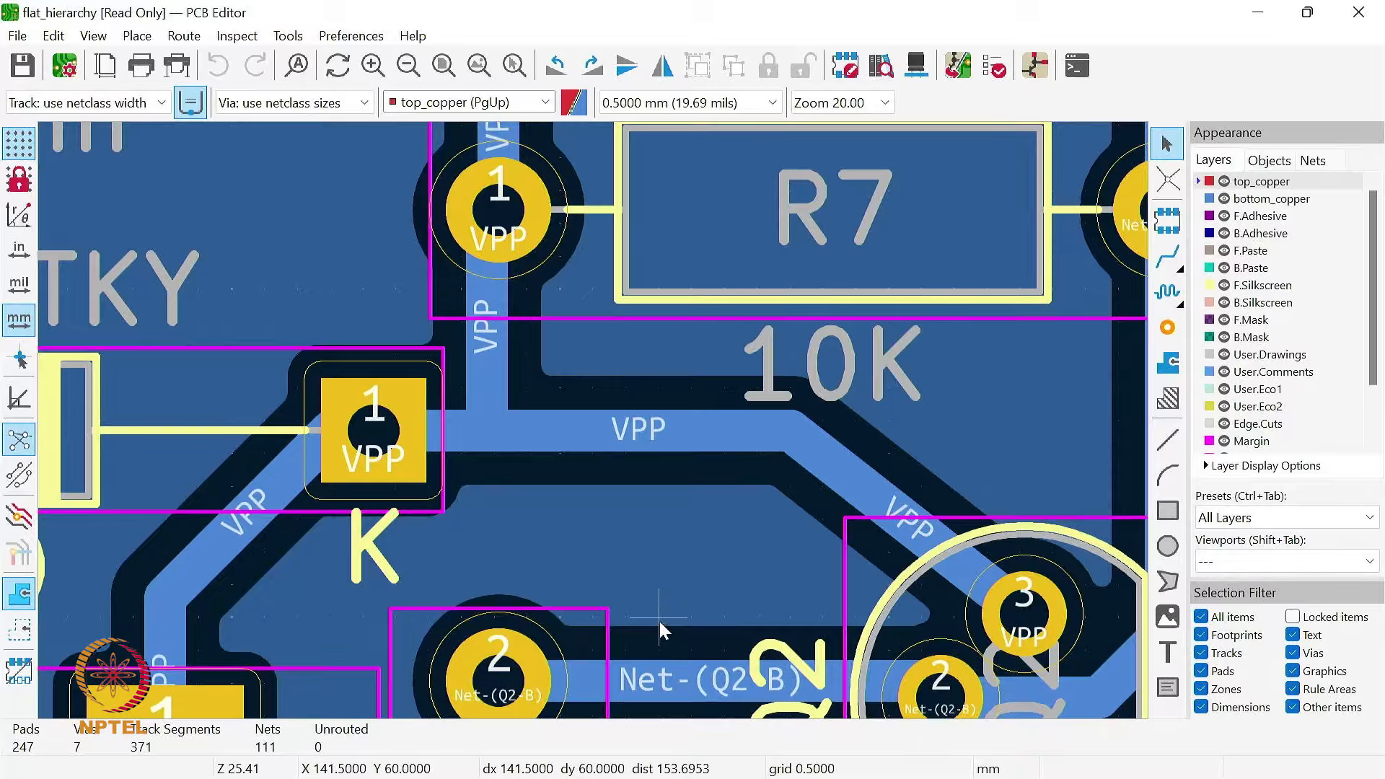
Step: Examine the layout around U3, U4 and L1, and return to a view of the whole board
{"action": "scroll", "coordinate": [648, 525], "scroll_direction": "down", "scroll_amount": 3}
{"action": "scroll", "coordinate": [573, 431], "scroll_direction": "down", "scroll_amount": 1}
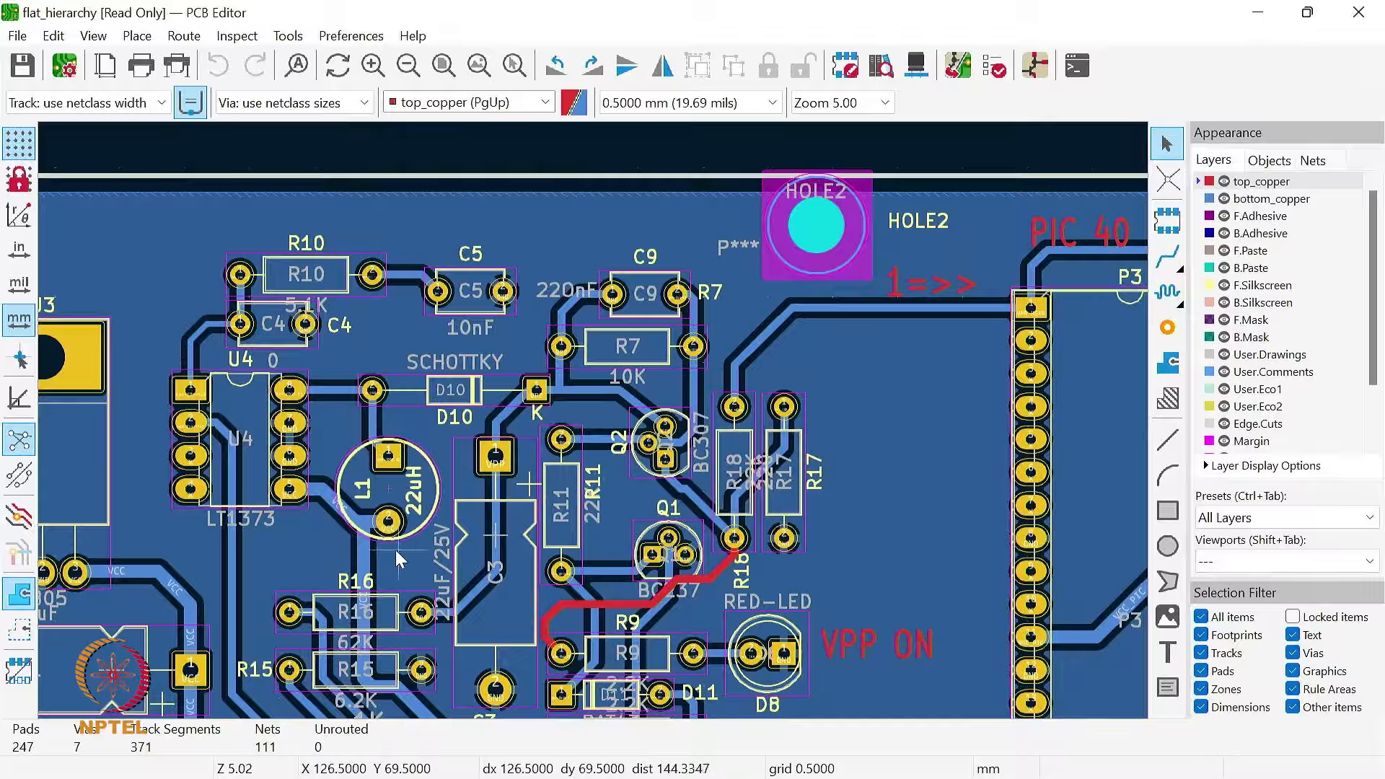
{"action": "scroll", "coordinate": [381, 551], "scroll_direction": "up", "scroll_amount": 3}
{"action": "scroll", "coordinate": [592, 422], "scroll_direction": "down", "scroll_amount": 3}
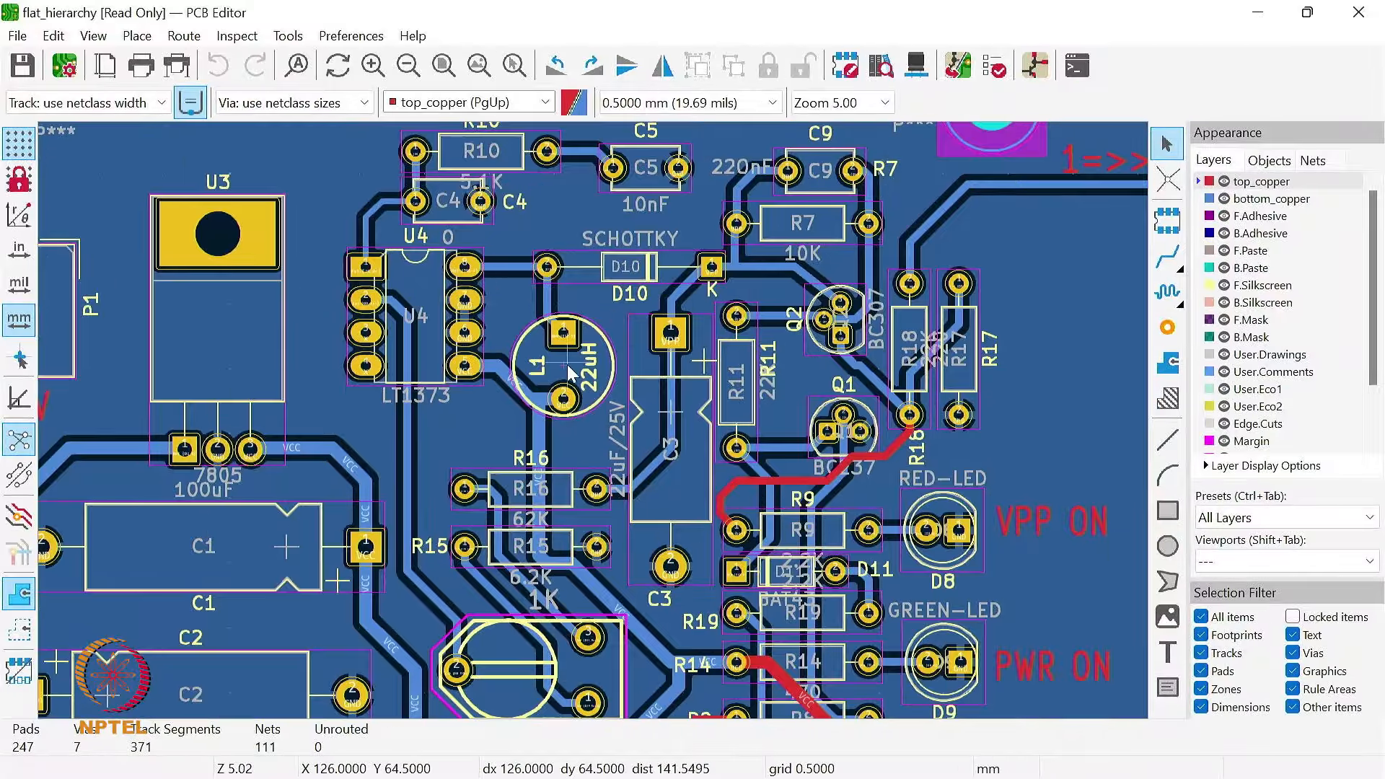
{"action": "scroll", "coordinate": [567, 364], "scroll_direction": "down", "scroll_amount": 2}
{"action": "scroll", "coordinate": [619, 421], "scroll_direction": "up", "scroll_amount": 3}
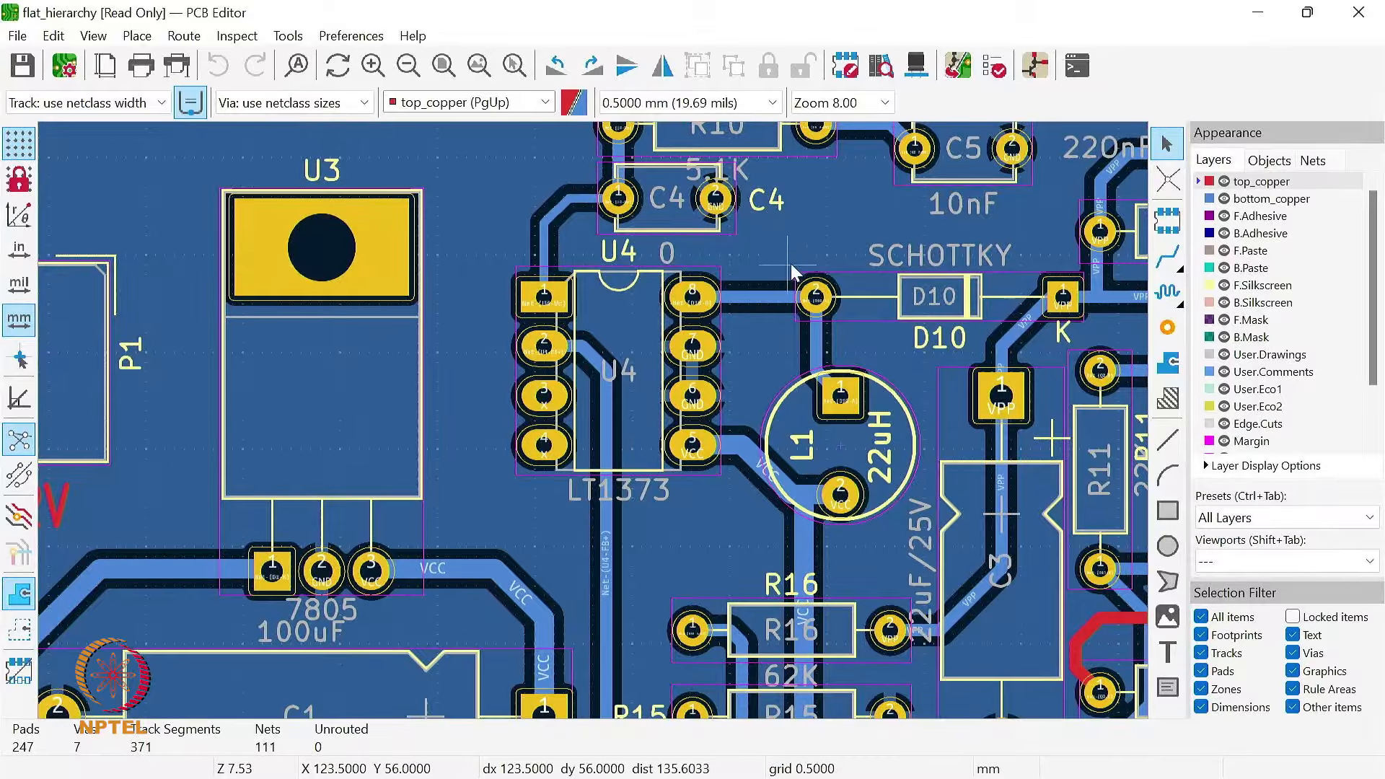
{"action": "left_click", "coordinate": [443, 66]}
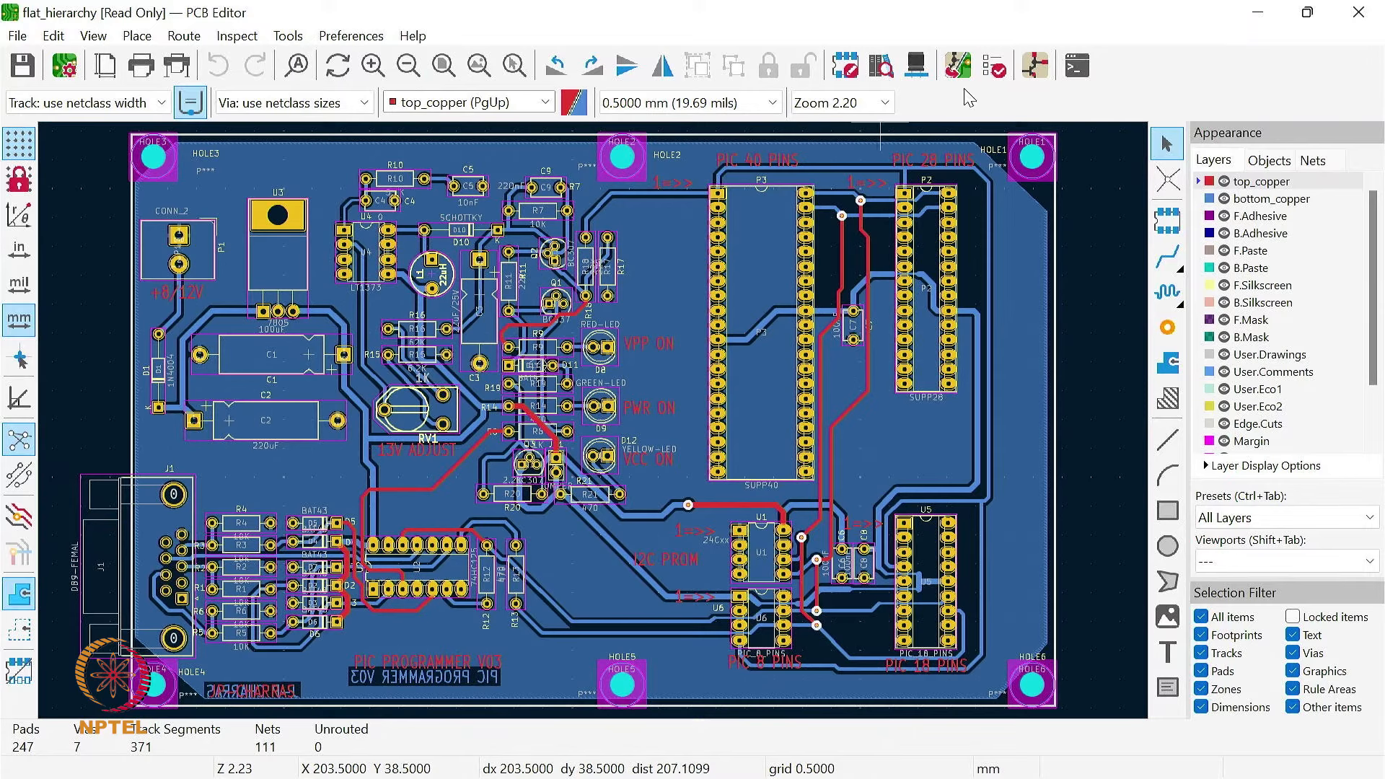
Step: Run the design rules check with zones refilled, and locate the first silkscreen warning and the HOLE1 library warning on the board
{"action": "left_click", "coordinate": [996, 70]}
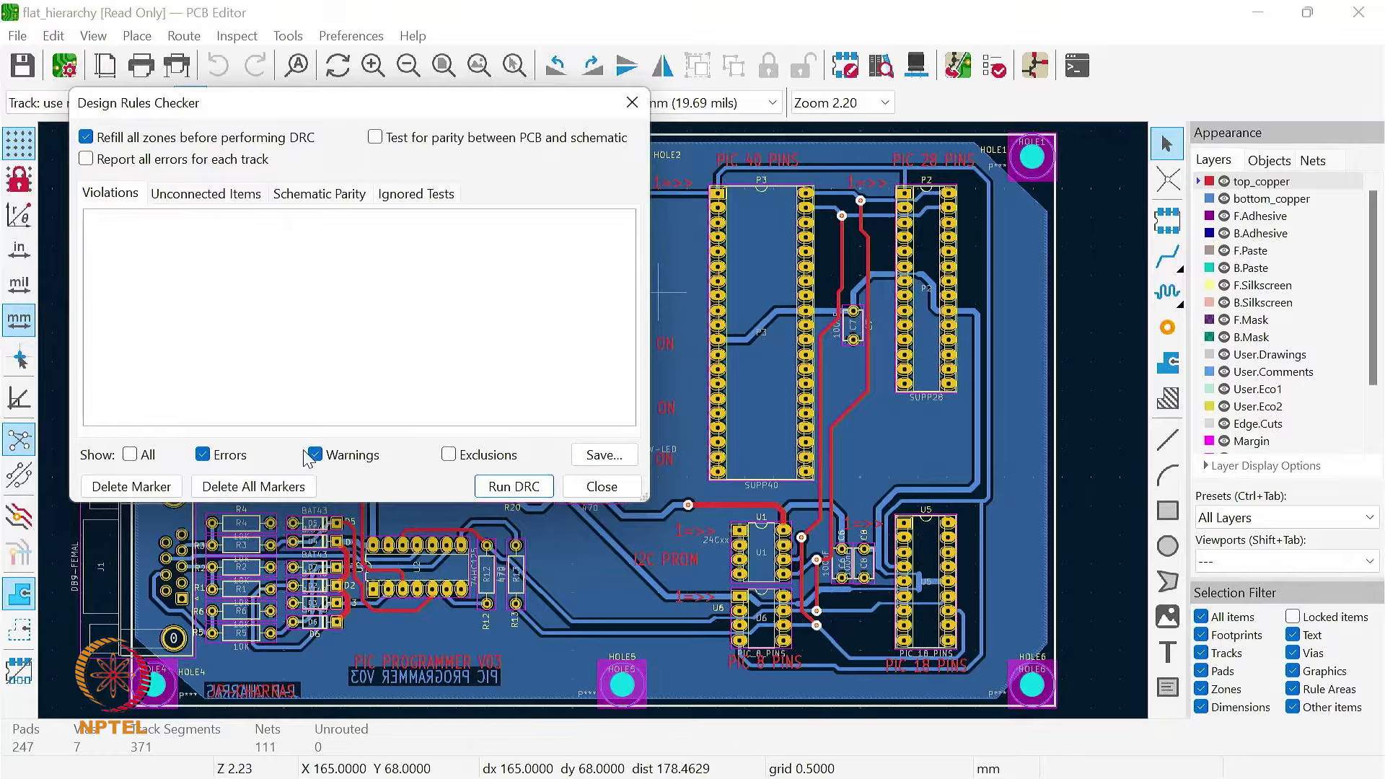
{"action": "left_click", "coordinate": [516, 488]}
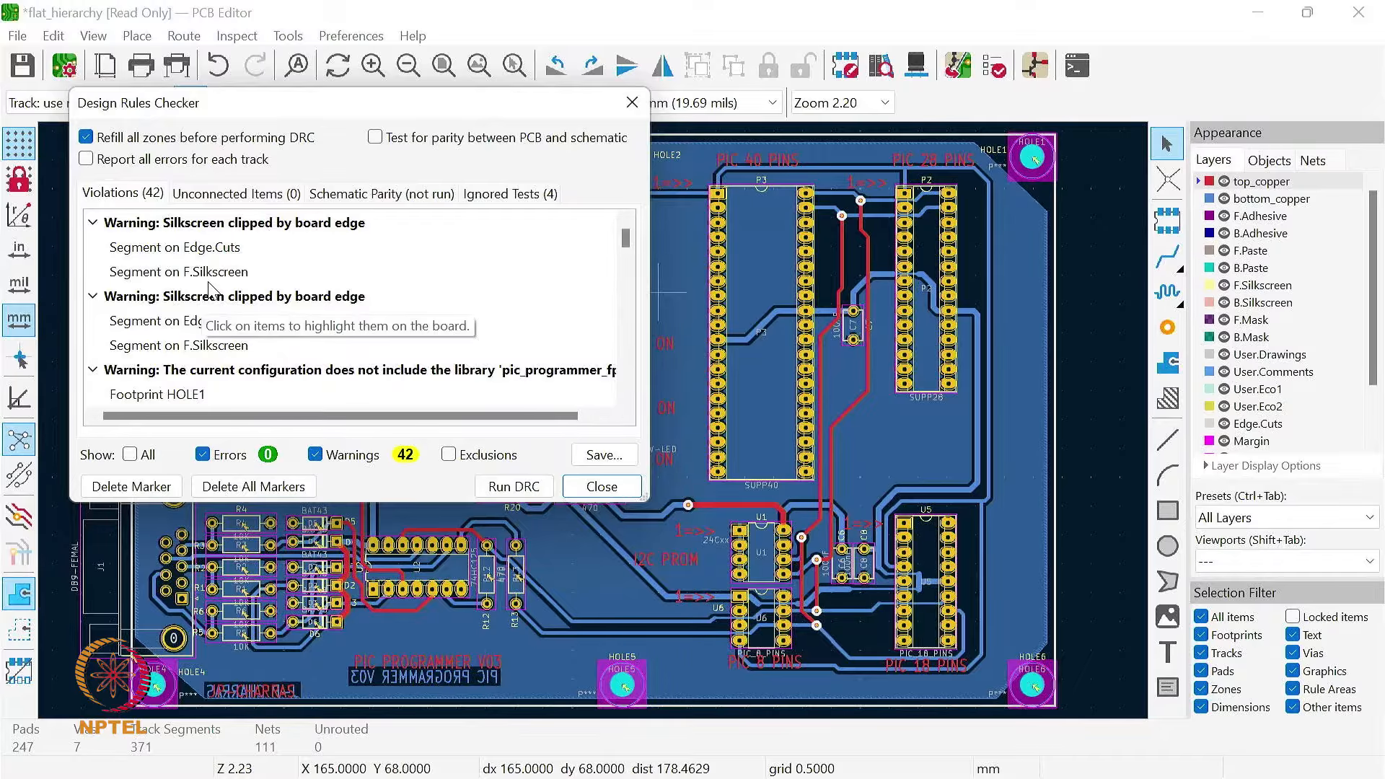
{"action": "left_click", "coordinate": [196, 230]}
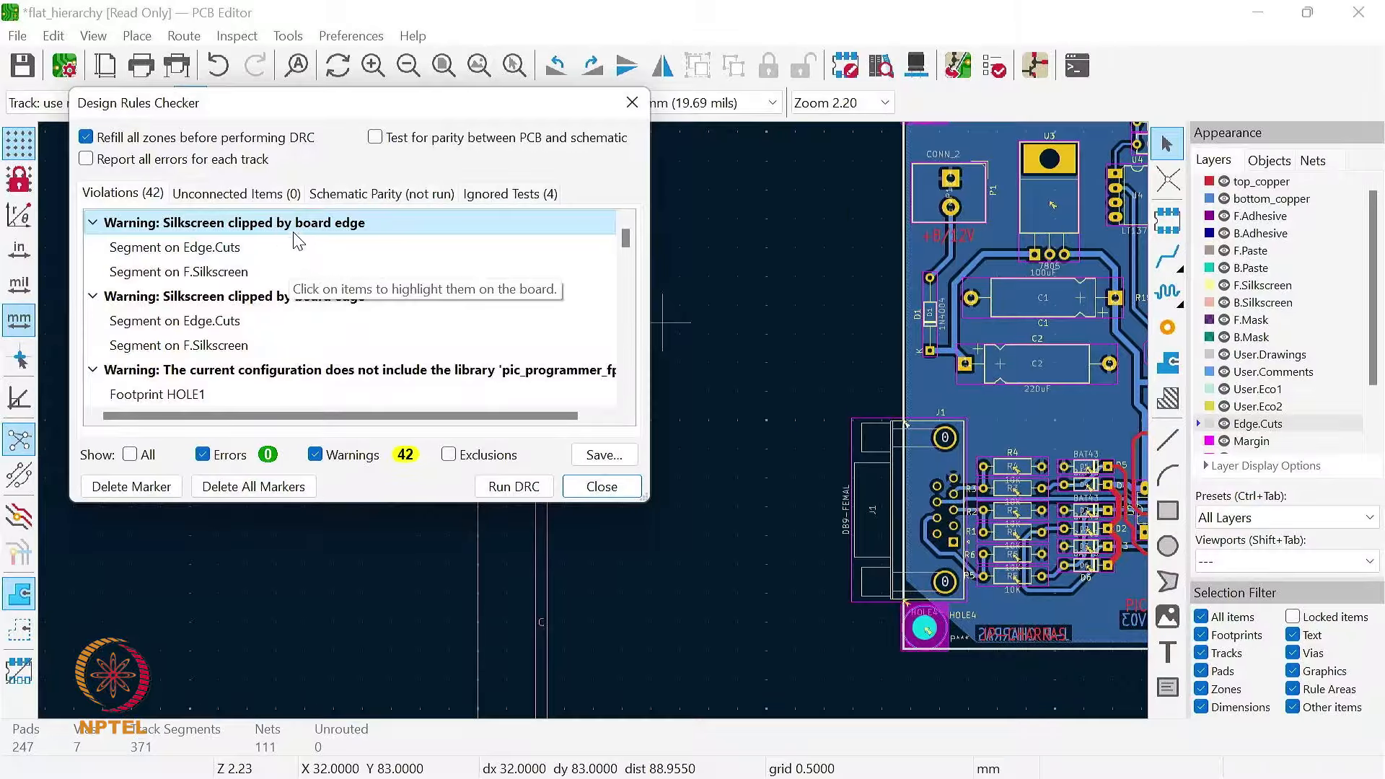
{"action": "scroll", "coordinate": [258, 306], "scroll_direction": "down", "scroll_amount": 1}
{"action": "left_click", "coordinate": [257, 299]}
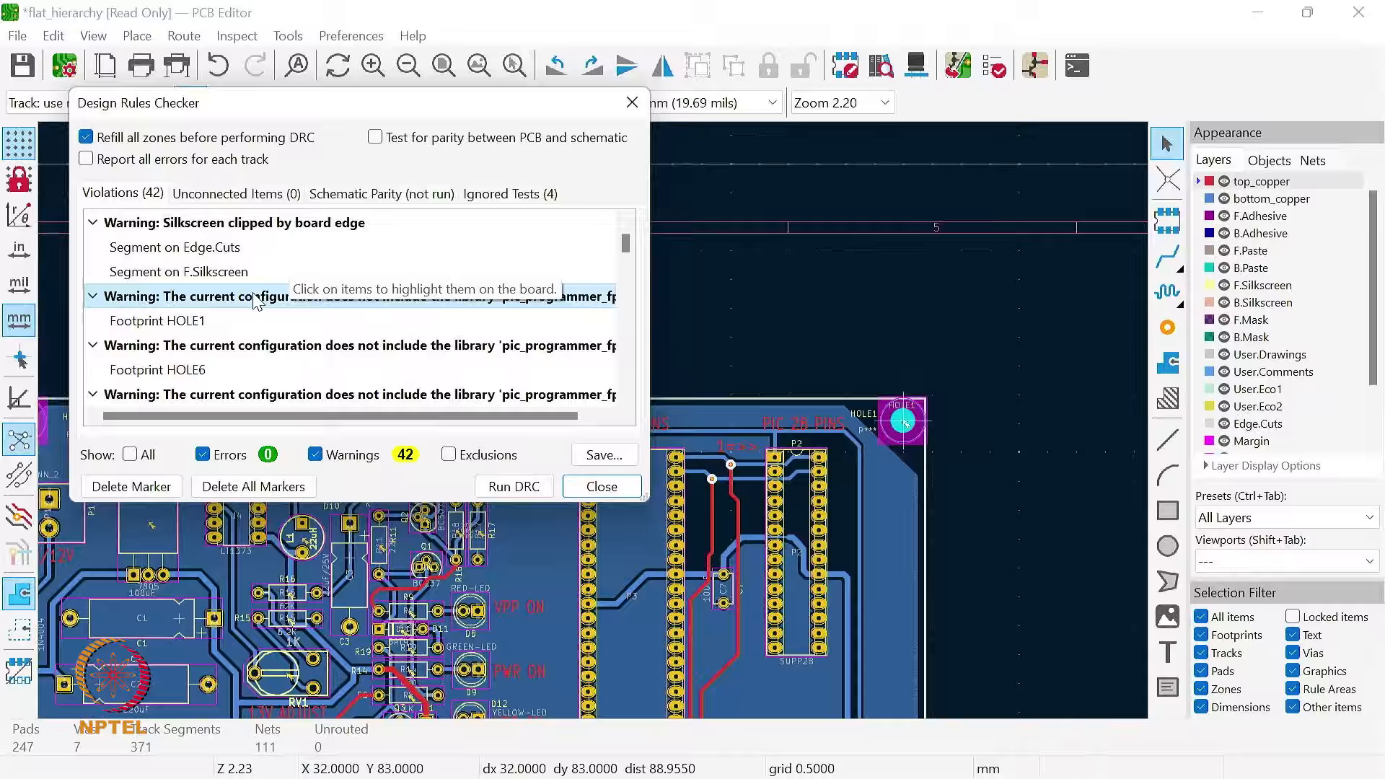
{"action": "scroll", "coordinate": [895, 432], "scroll_direction": "up", "scroll_amount": 2}
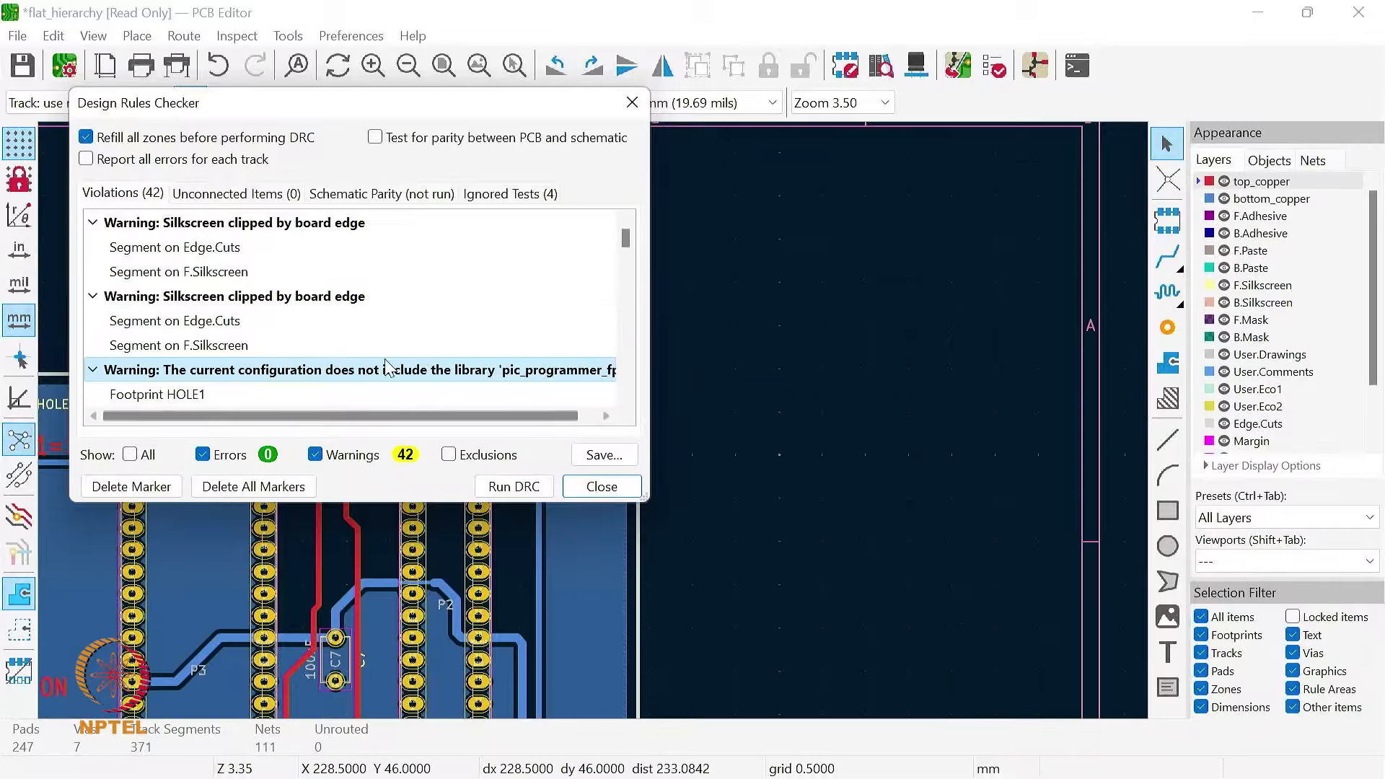
Step: Move the Design Rules Checker aside, locate the library warnings for HOLE3, R9 and R10 on the board, and close the checker
{"action": "left_click_drag", "start_coordinate": [339, 102], "coordinate": [979, 70]}
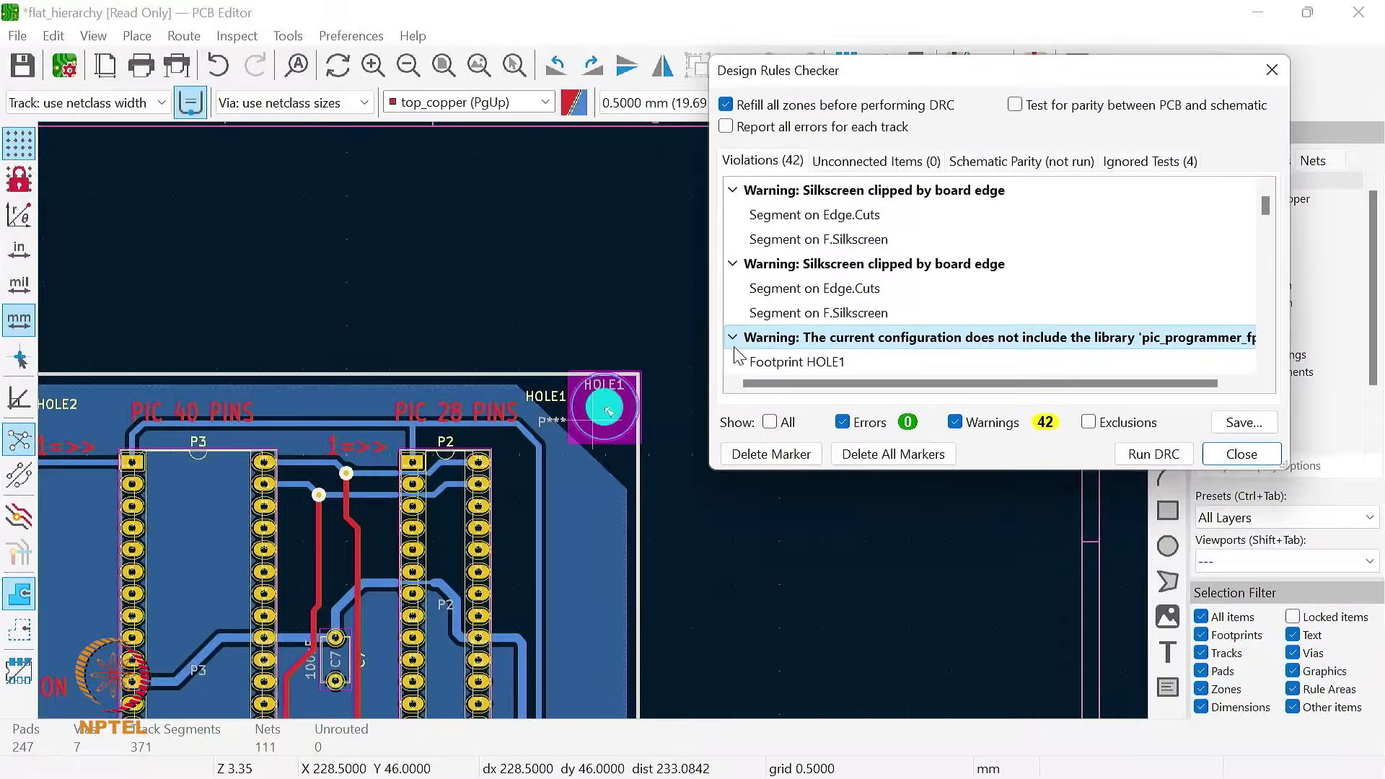
{"action": "scroll", "coordinate": [851, 345], "scroll_direction": "down", "scroll_amount": 2}
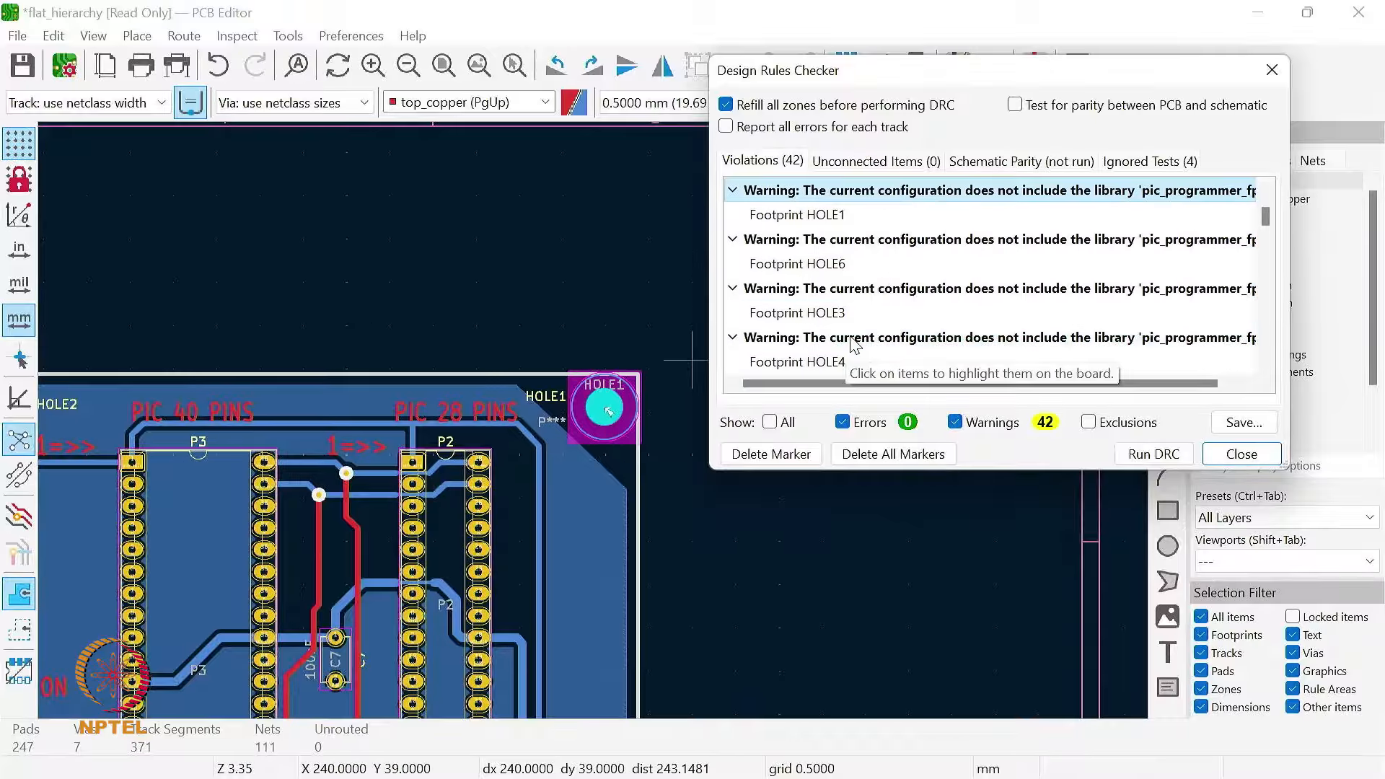
{"action": "left_click", "coordinate": [847, 296]}
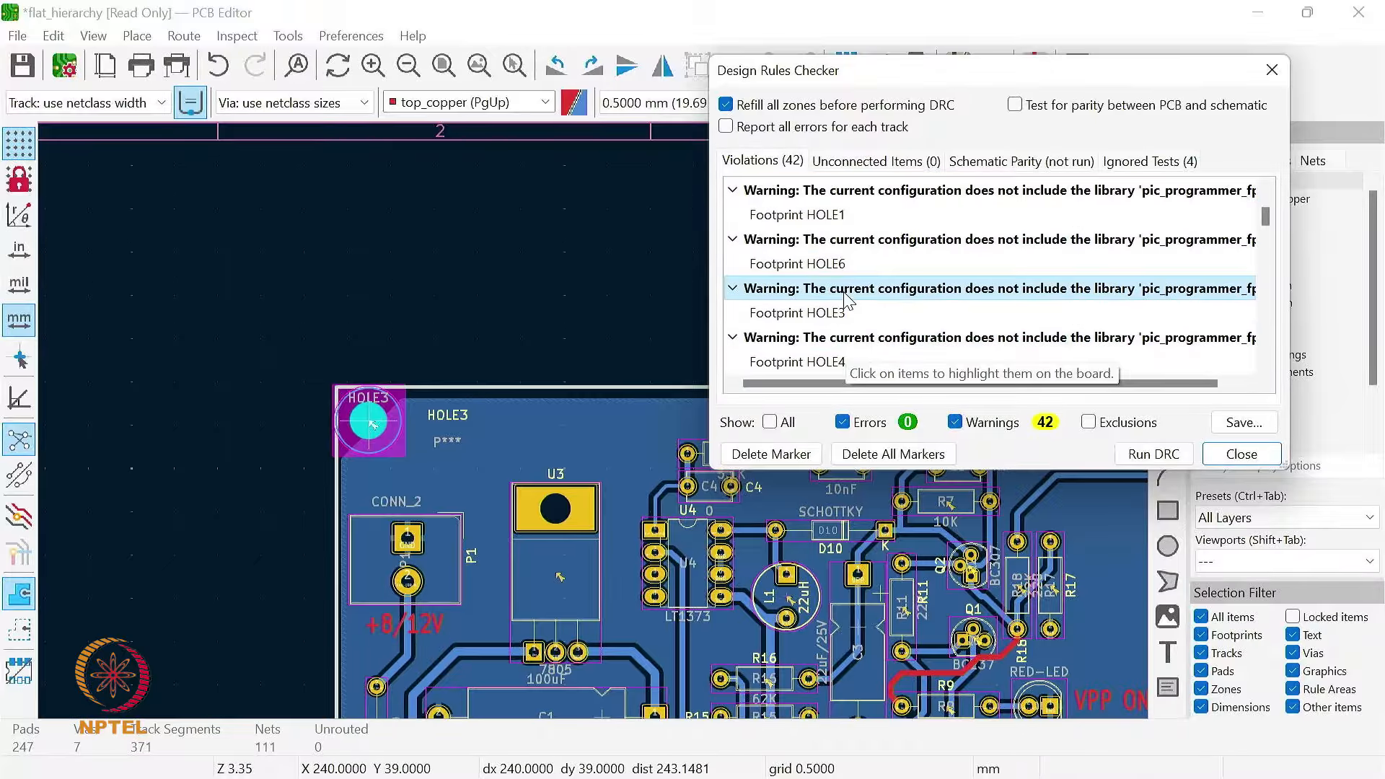
{"action": "scroll", "coordinate": [862, 339], "scroll_direction": "down", "scroll_amount": 3}
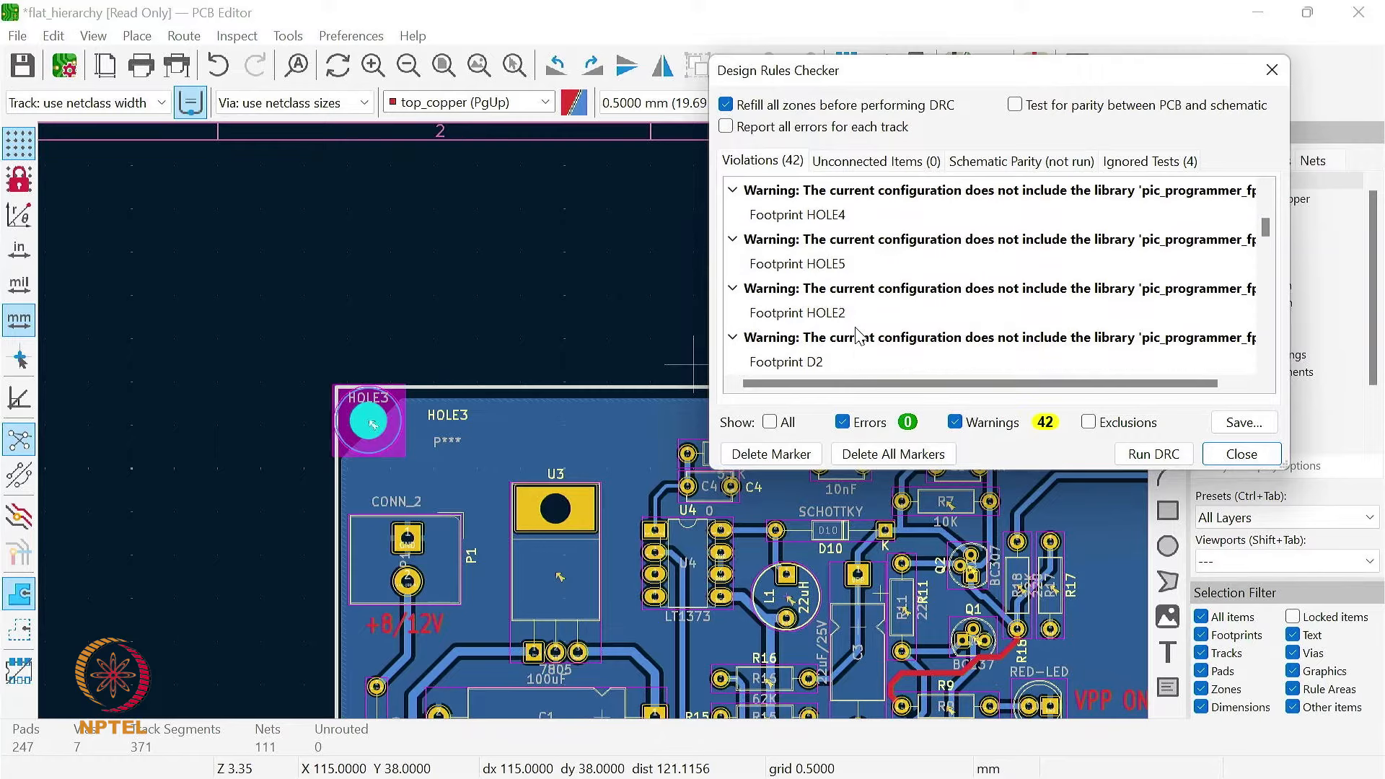
{"action": "scroll", "coordinate": [865, 345], "scroll_direction": "down", "scroll_amount": 3}
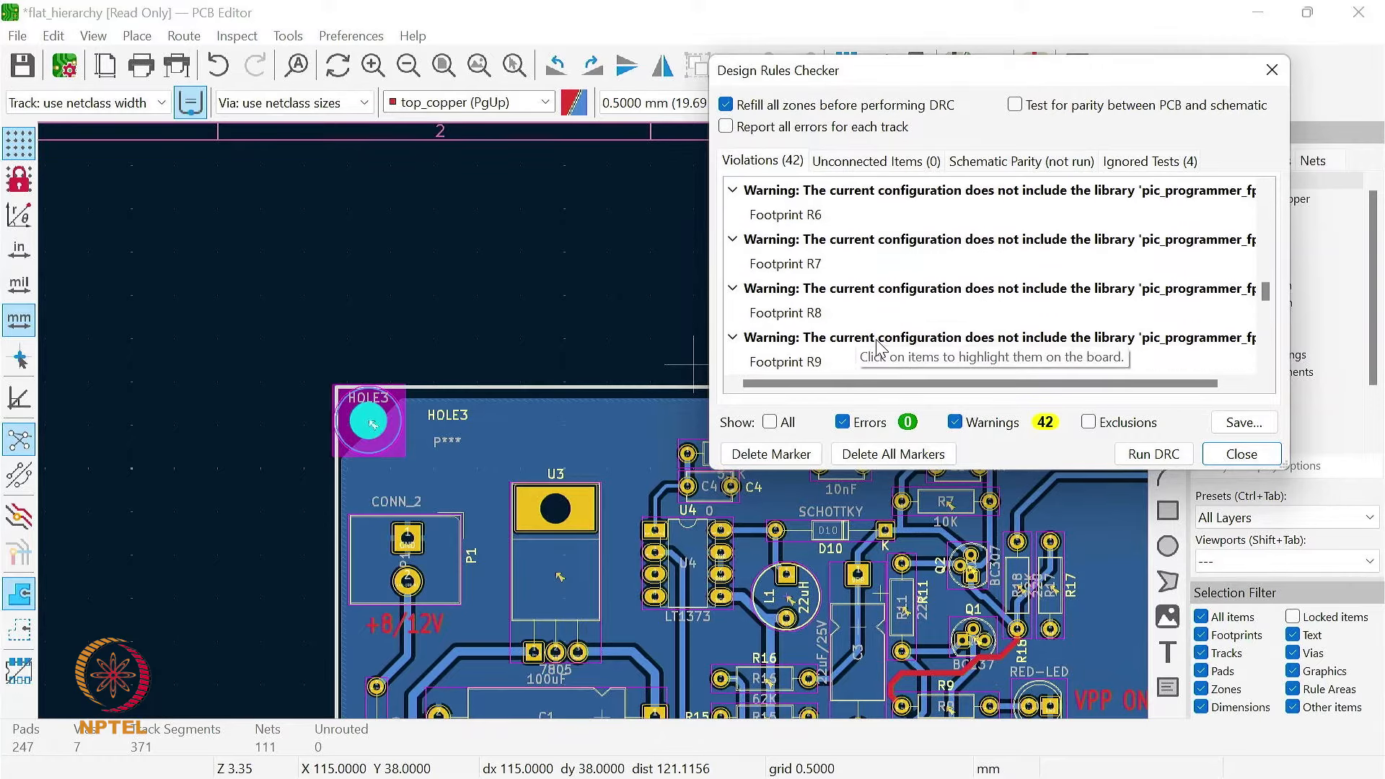
{"action": "left_click", "coordinate": [862, 269]}
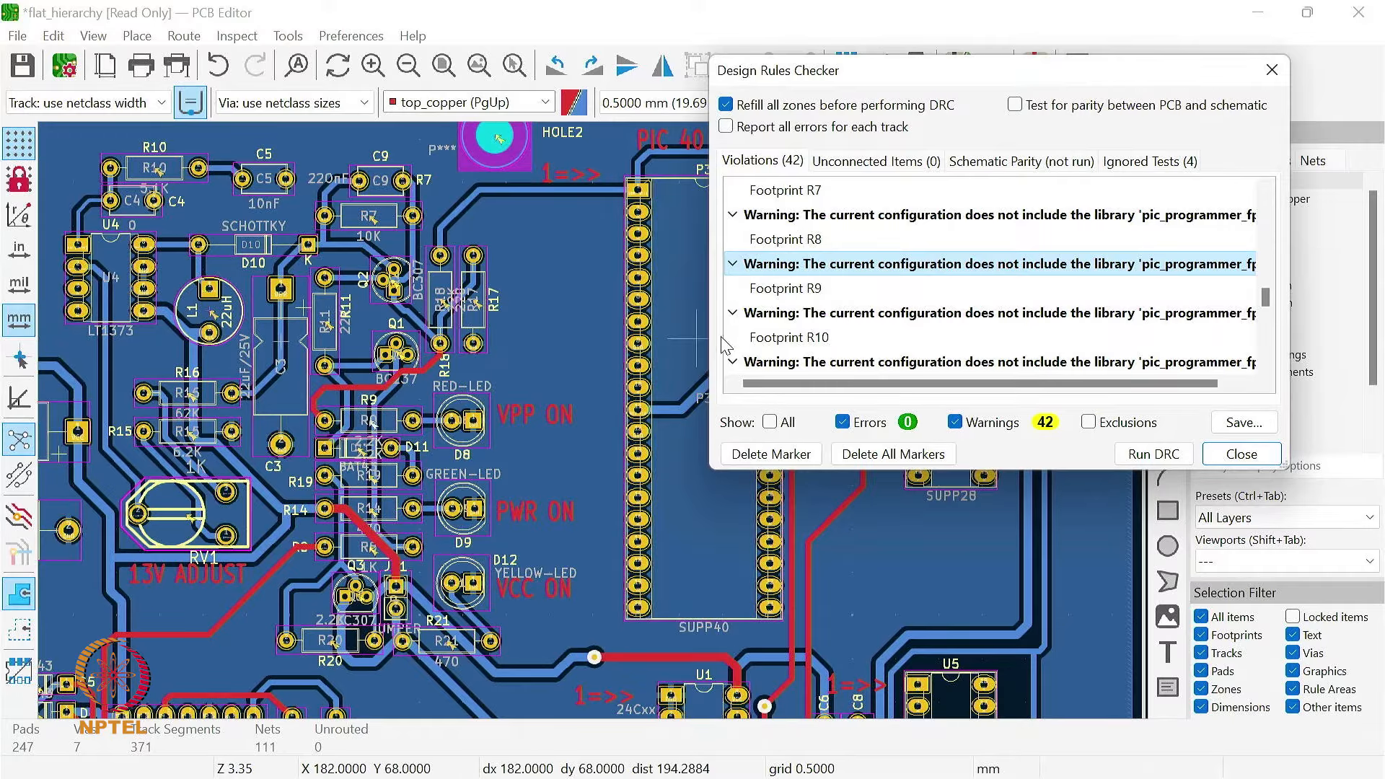
{"action": "left_click", "coordinate": [916, 321]}
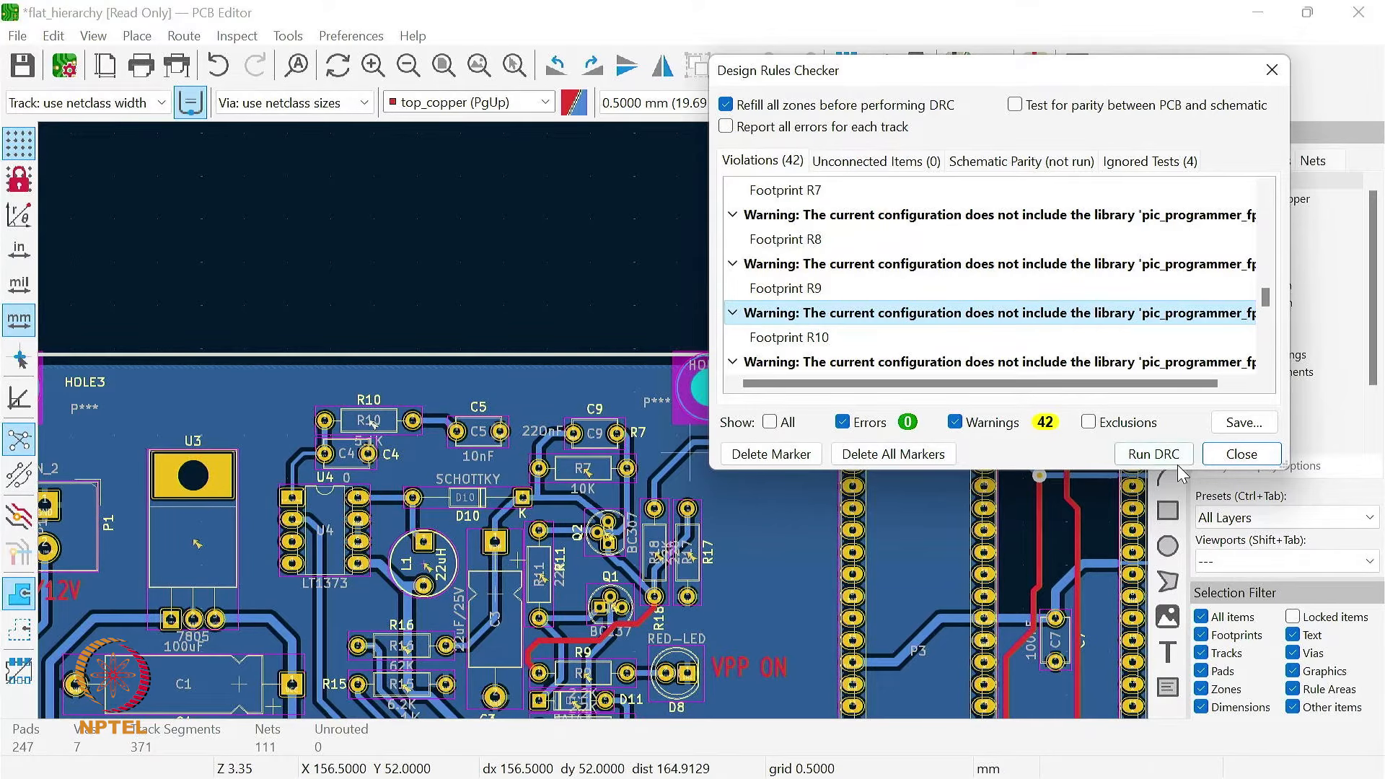
{"action": "left_click", "coordinate": [1245, 460]}
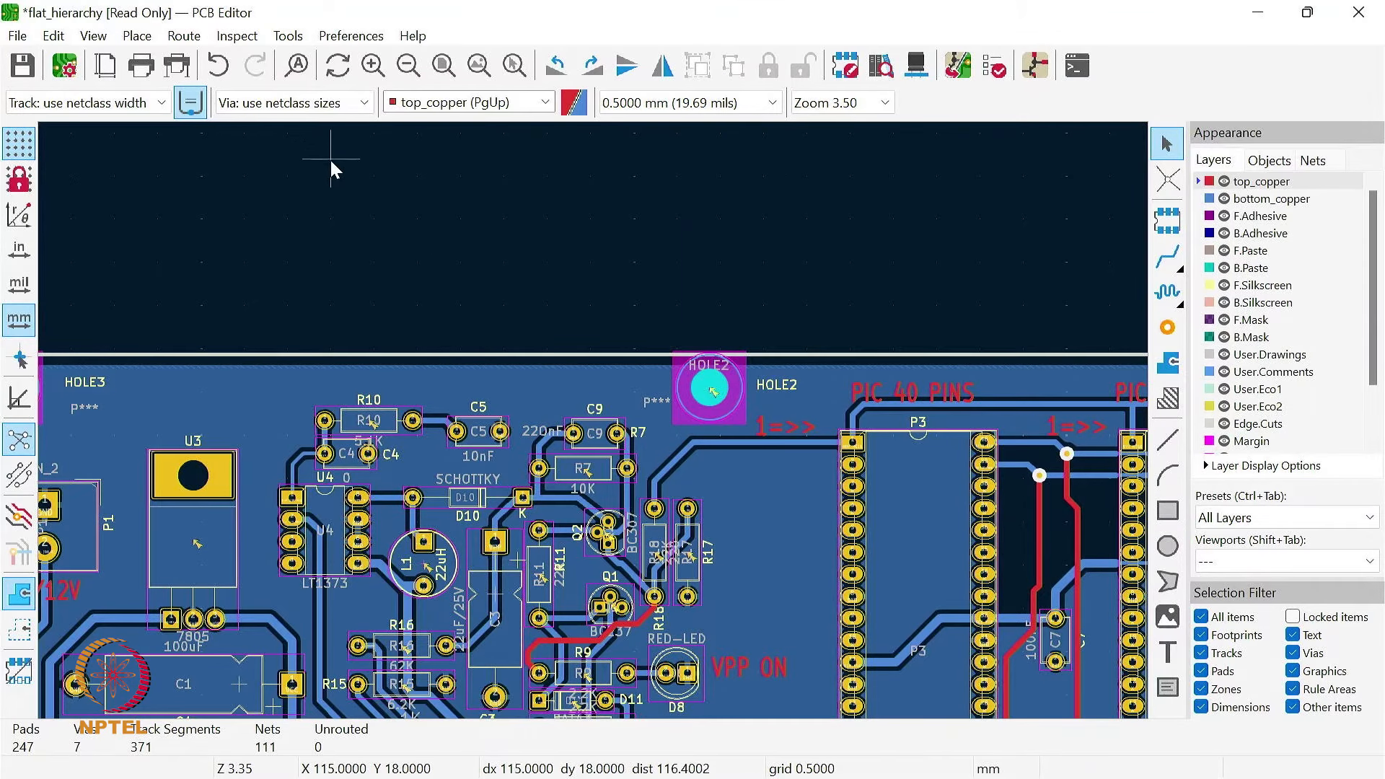
Step: Show the whole board, switch to the KiCad project manager, and go back to the PCB Editor
{"action": "left_click", "coordinate": [444, 66]}
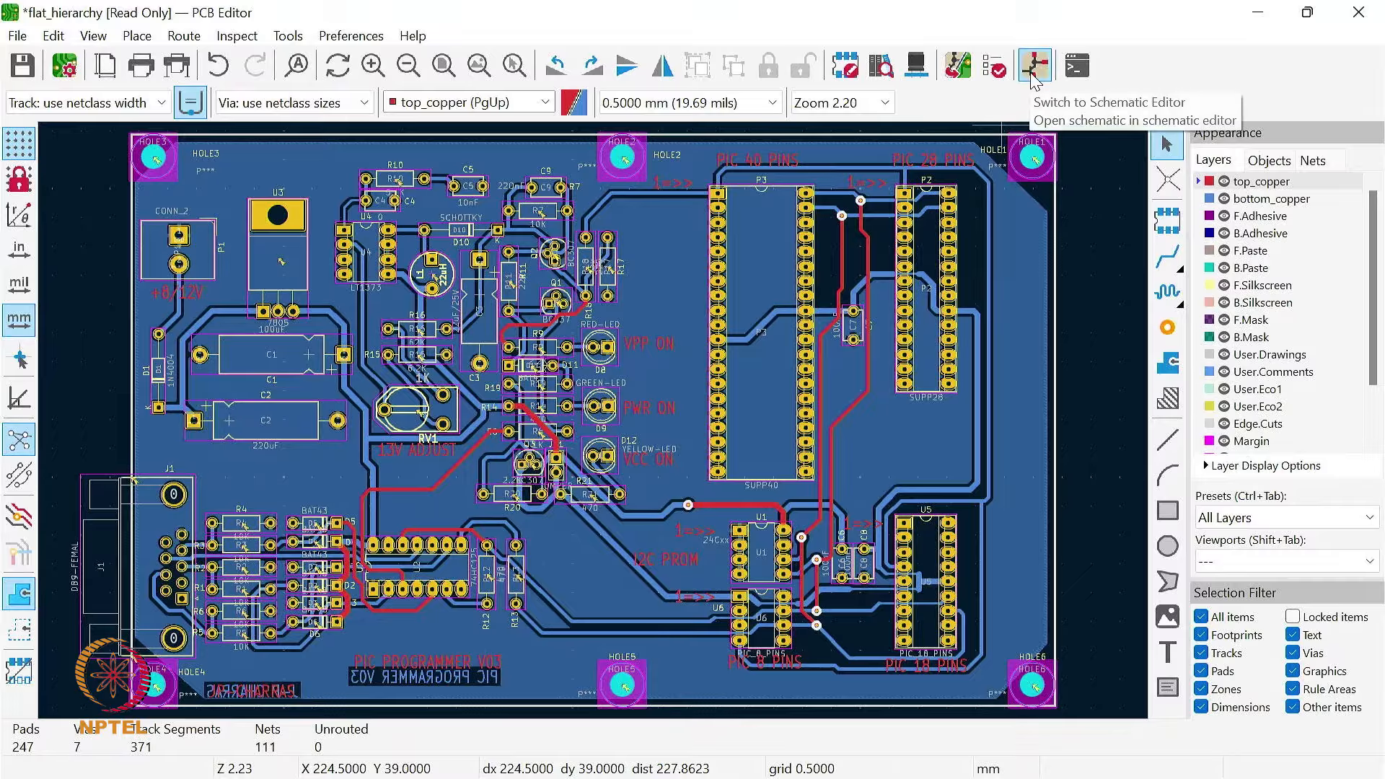
{"action": "left_click", "coordinate": [1260, 12]}
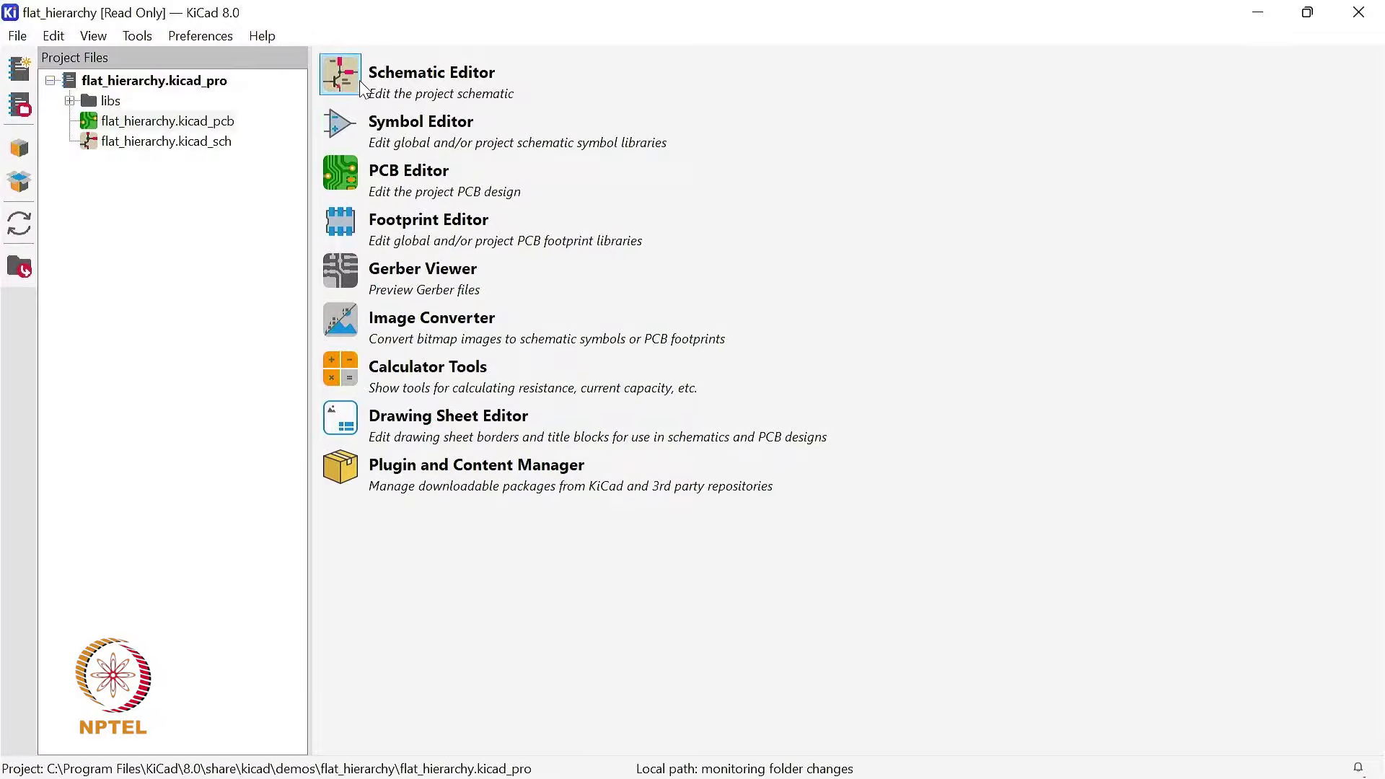
{"action": "left_click", "coordinate": [344, 166]}
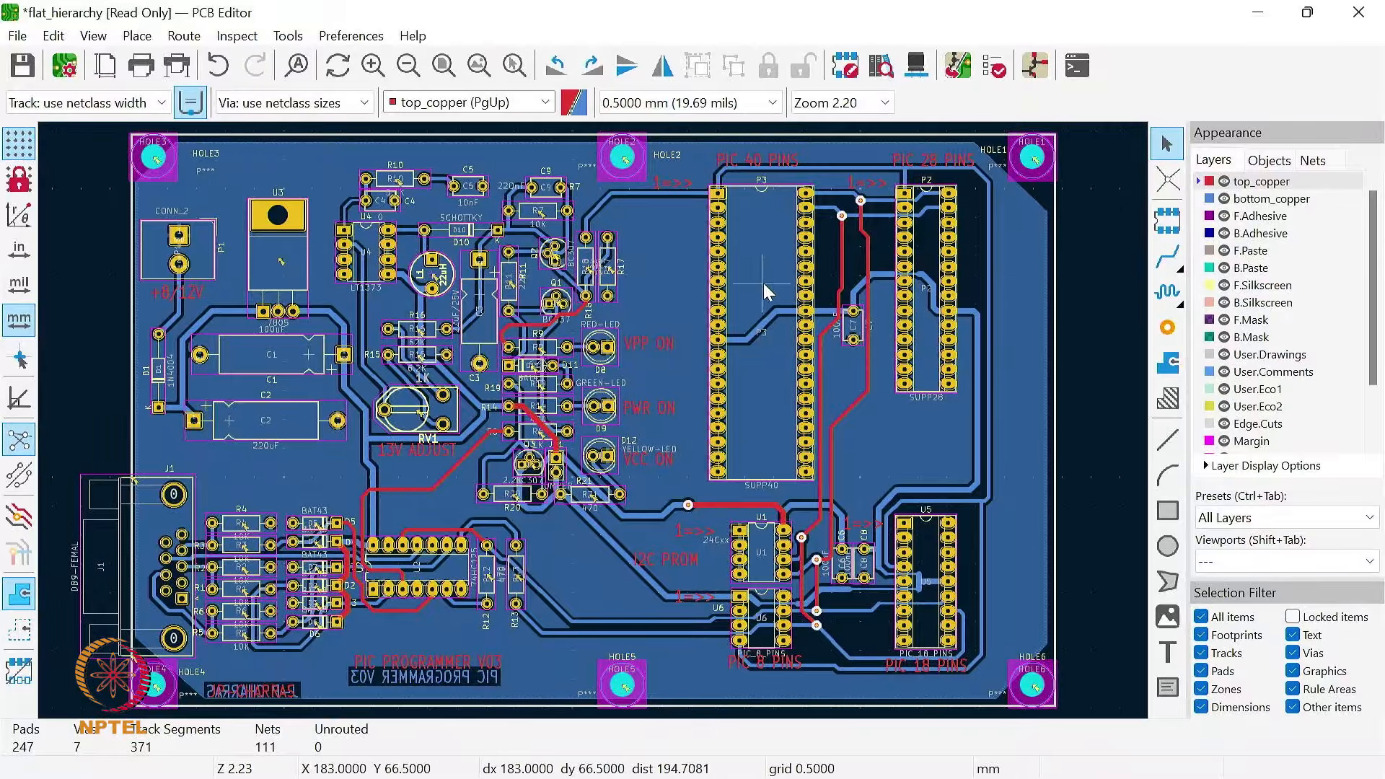
Step: Hide the bottom_copper and top_copper layers to view the board without them, and show both layers again
{"action": "left_click", "coordinate": [1224, 199]}
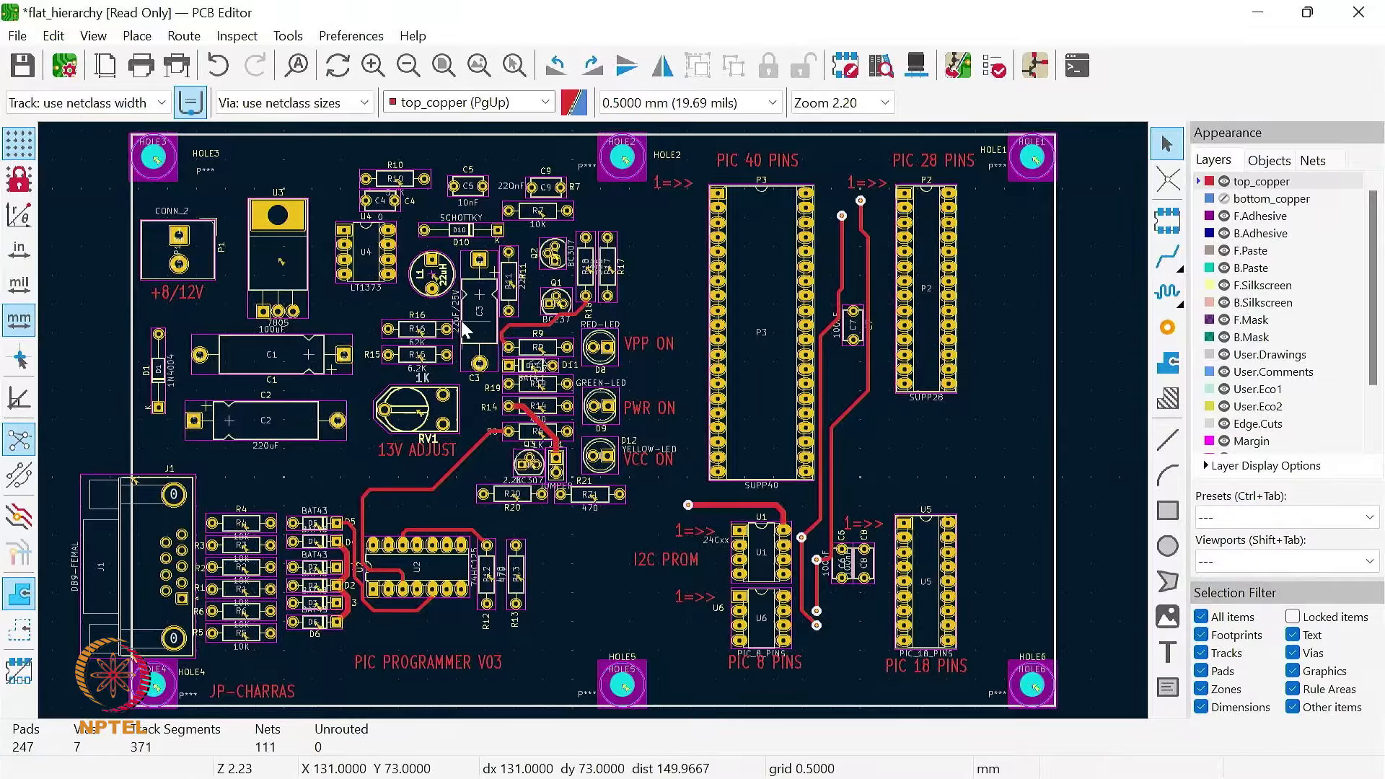
{"action": "left_click", "coordinate": [1224, 181]}
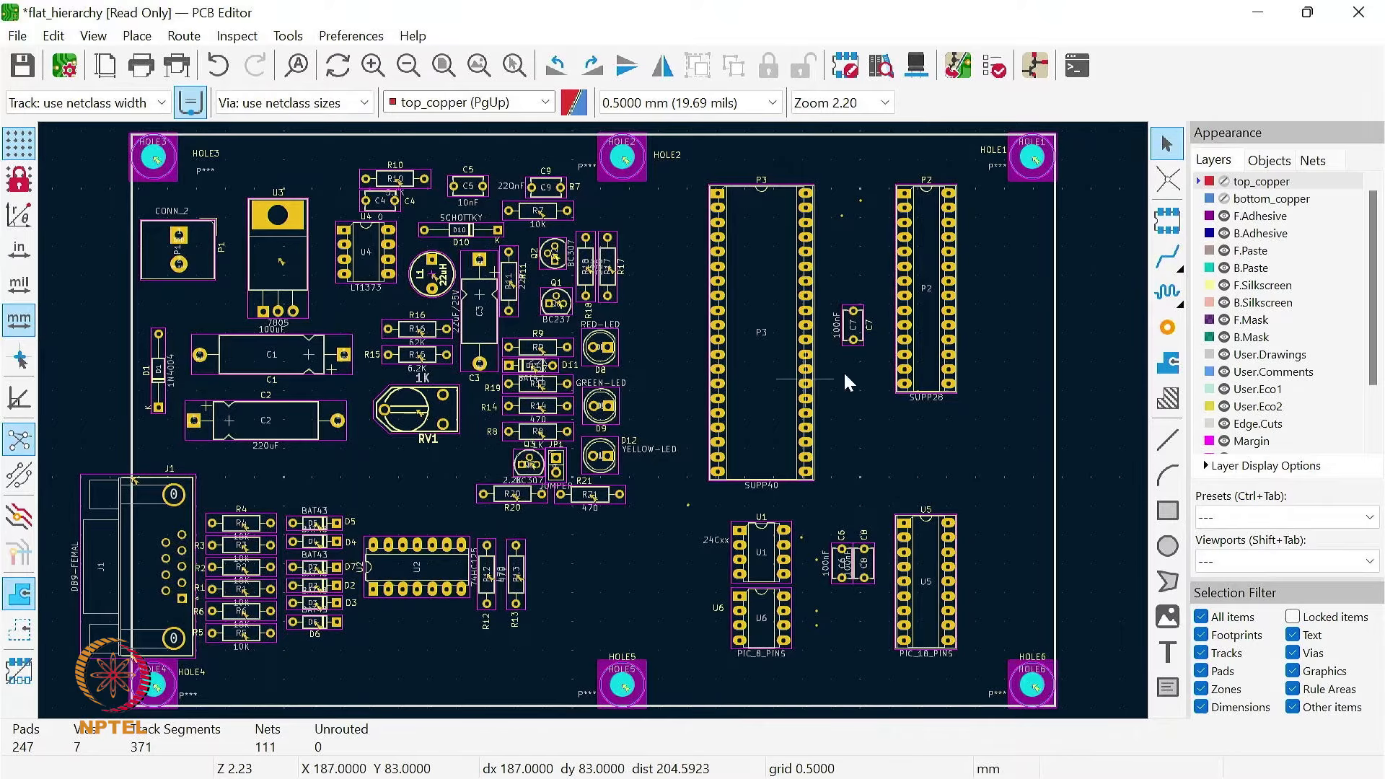
{"action": "left_click", "coordinate": [1224, 181]}
{"action": "left_click", "coordinate": [1224, 199]}
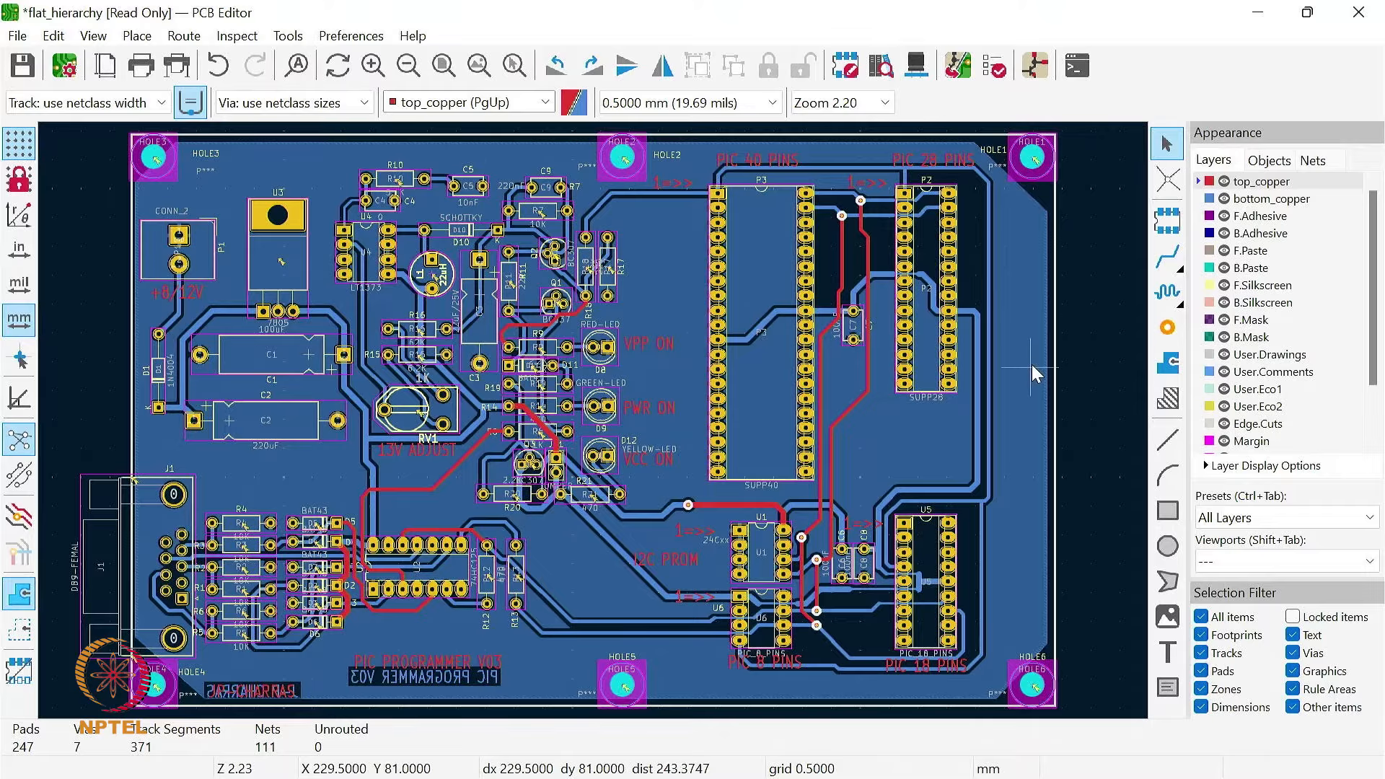
Step: View the board with the All Copper Layers preset, and restore the All Layers preset
{"action": "left_click", "coordinate": [1284, 521]}
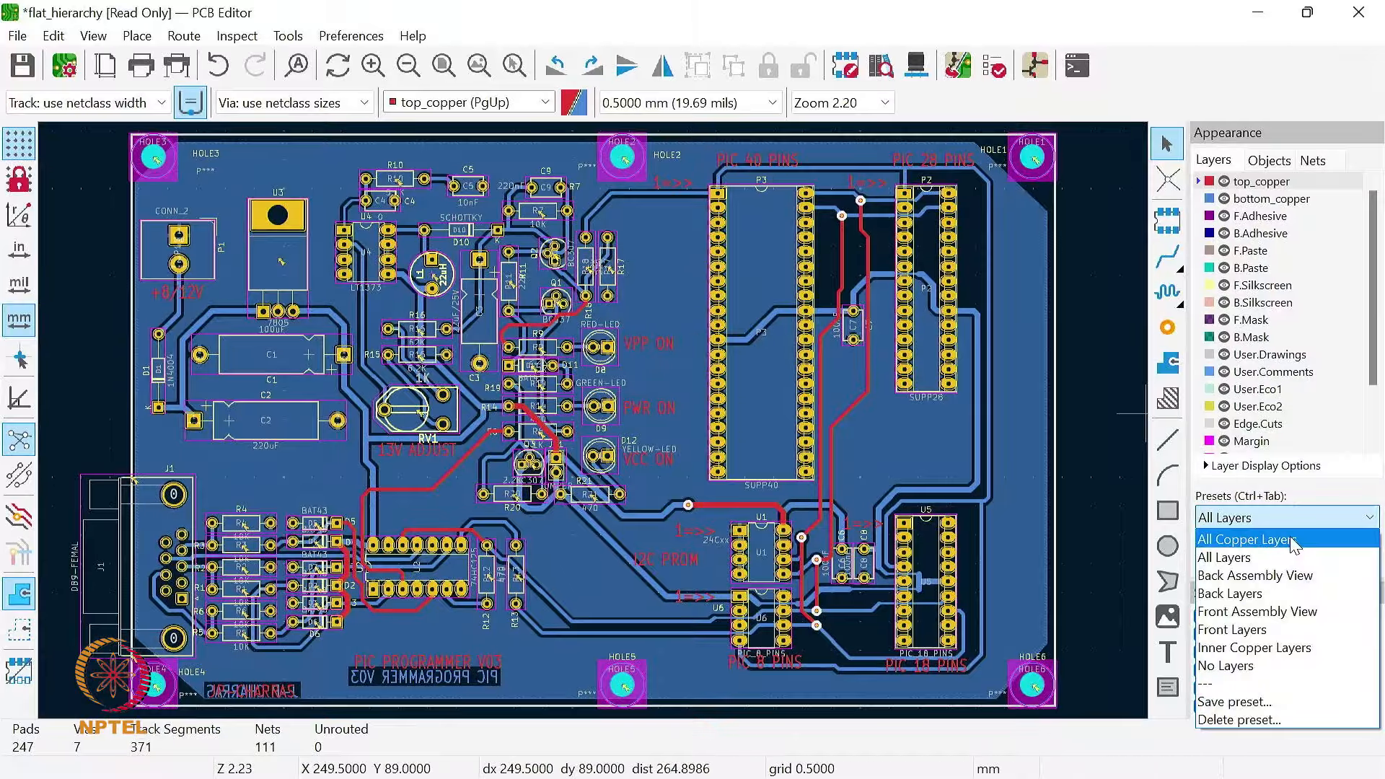
{"action": "left_click", "coordinate": [1290, 548]}
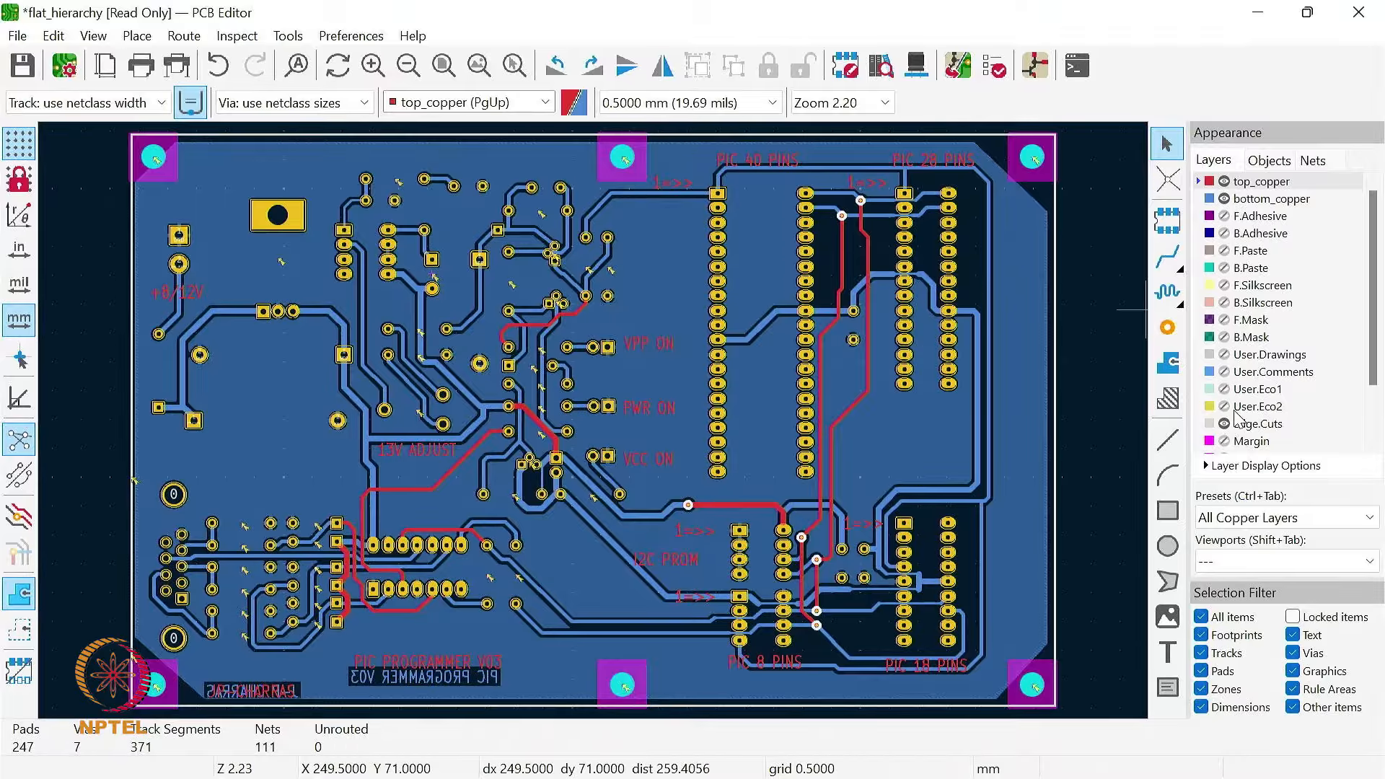
{"action": "left_click", "coordinate": [1276, 517]}
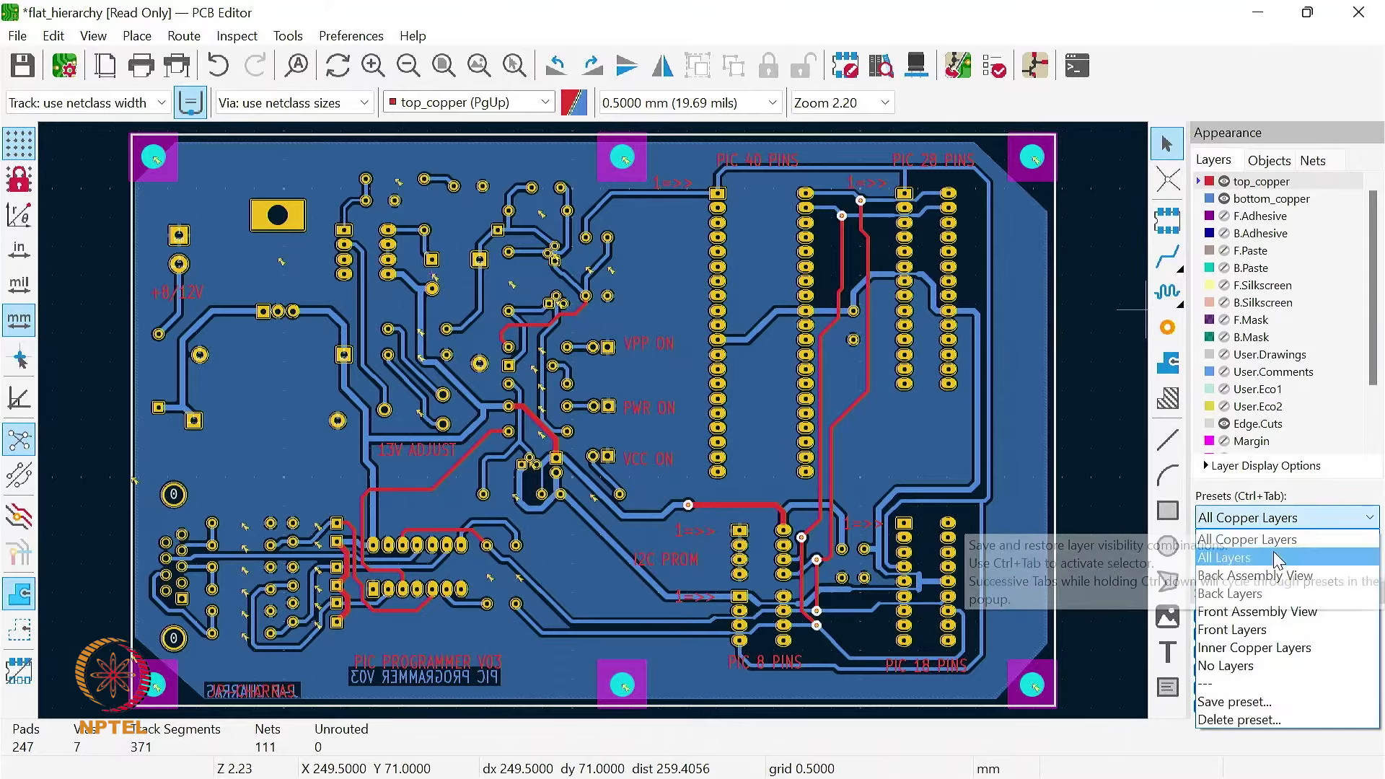
{"action": "left_click", "coordinate": [1277, 558]}
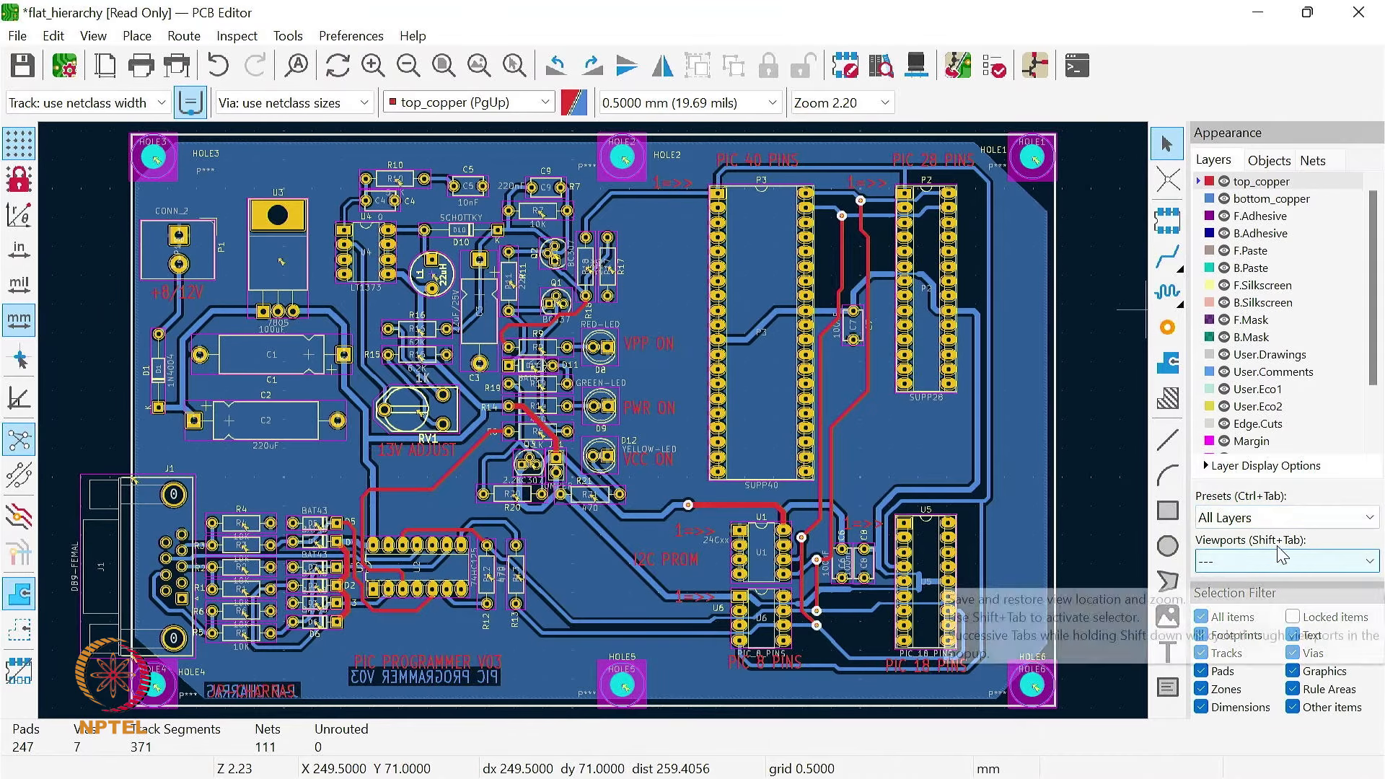
Step: View the board with the Inner Copper Layers and Front Layers presets, and return to All Layers
{"action": "left_click", "coordinate": [1278, 518]}
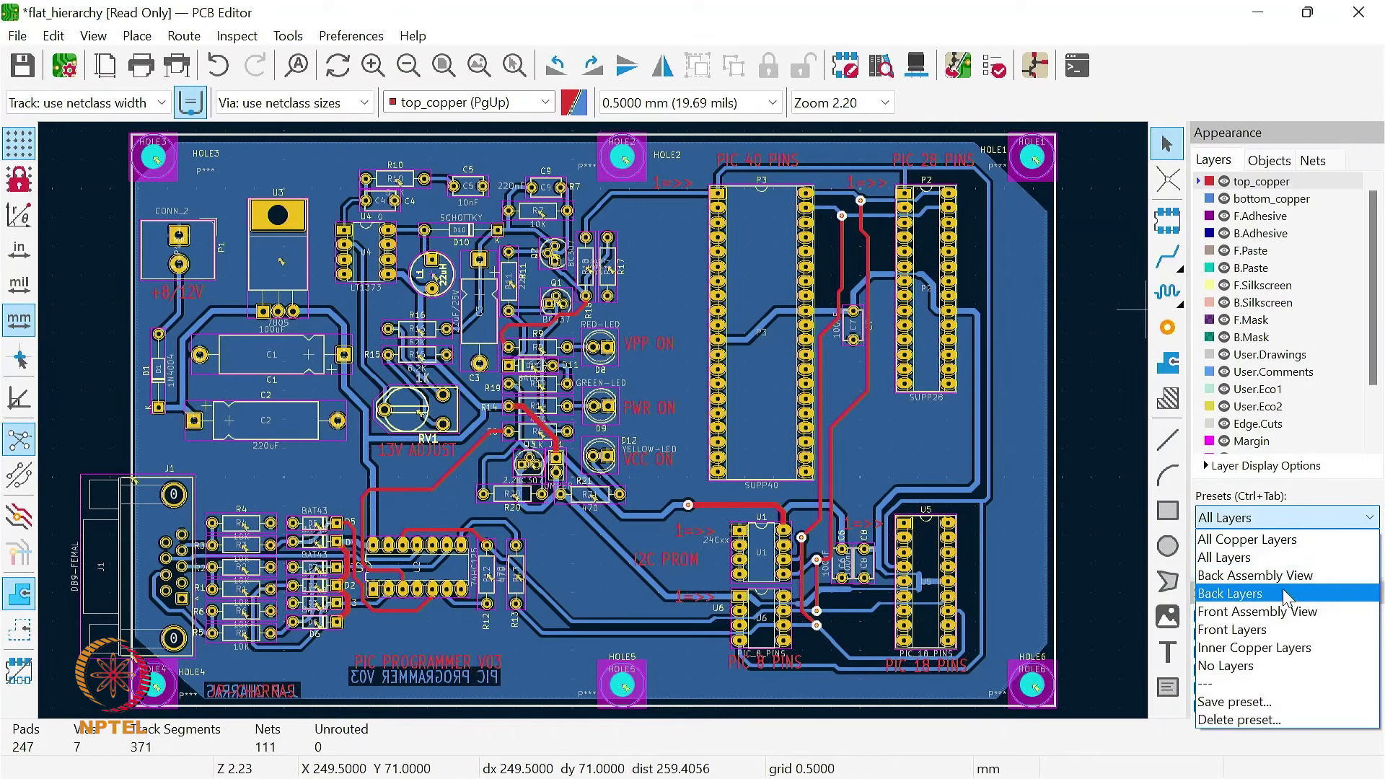
{"action": "left_click", "coordinate": [1289, 648]}
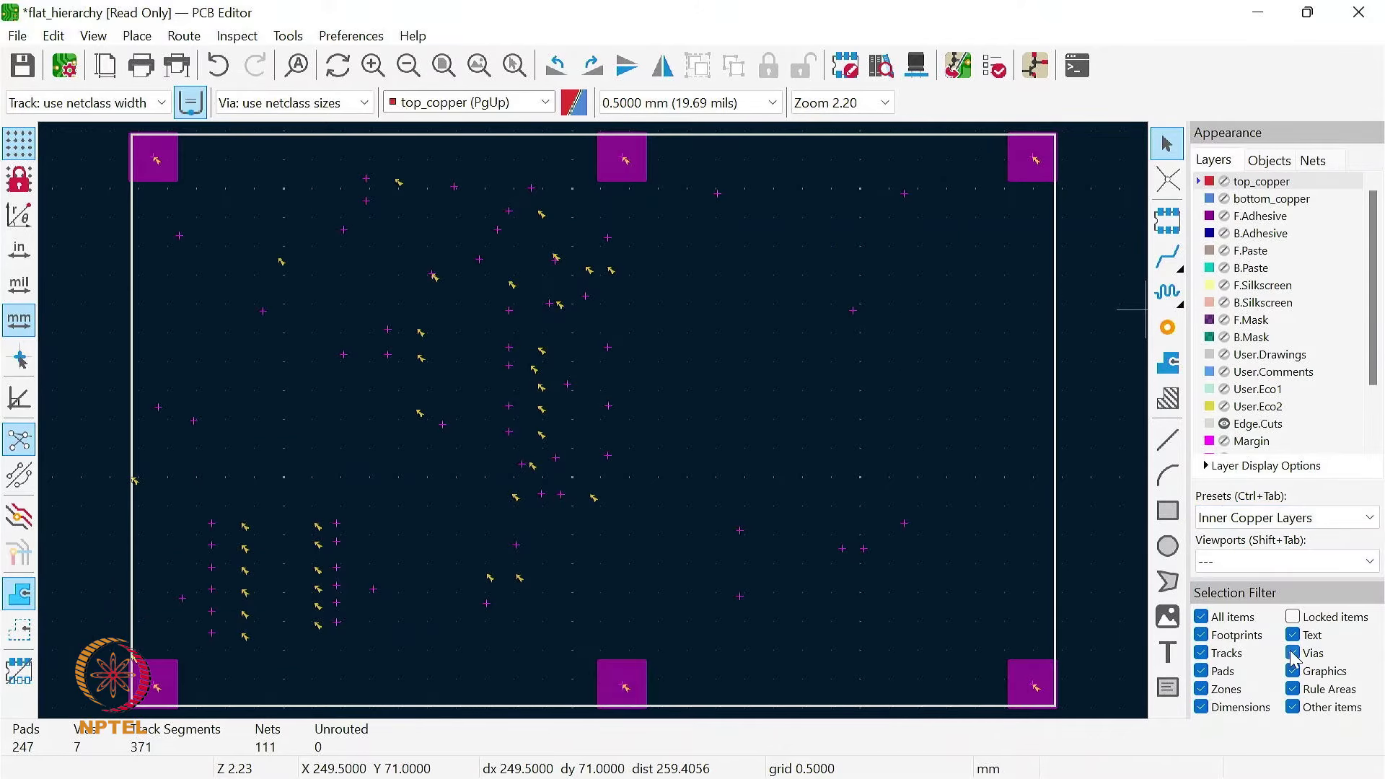
{"action": "left_click", "coordinate": [1283, 520]}
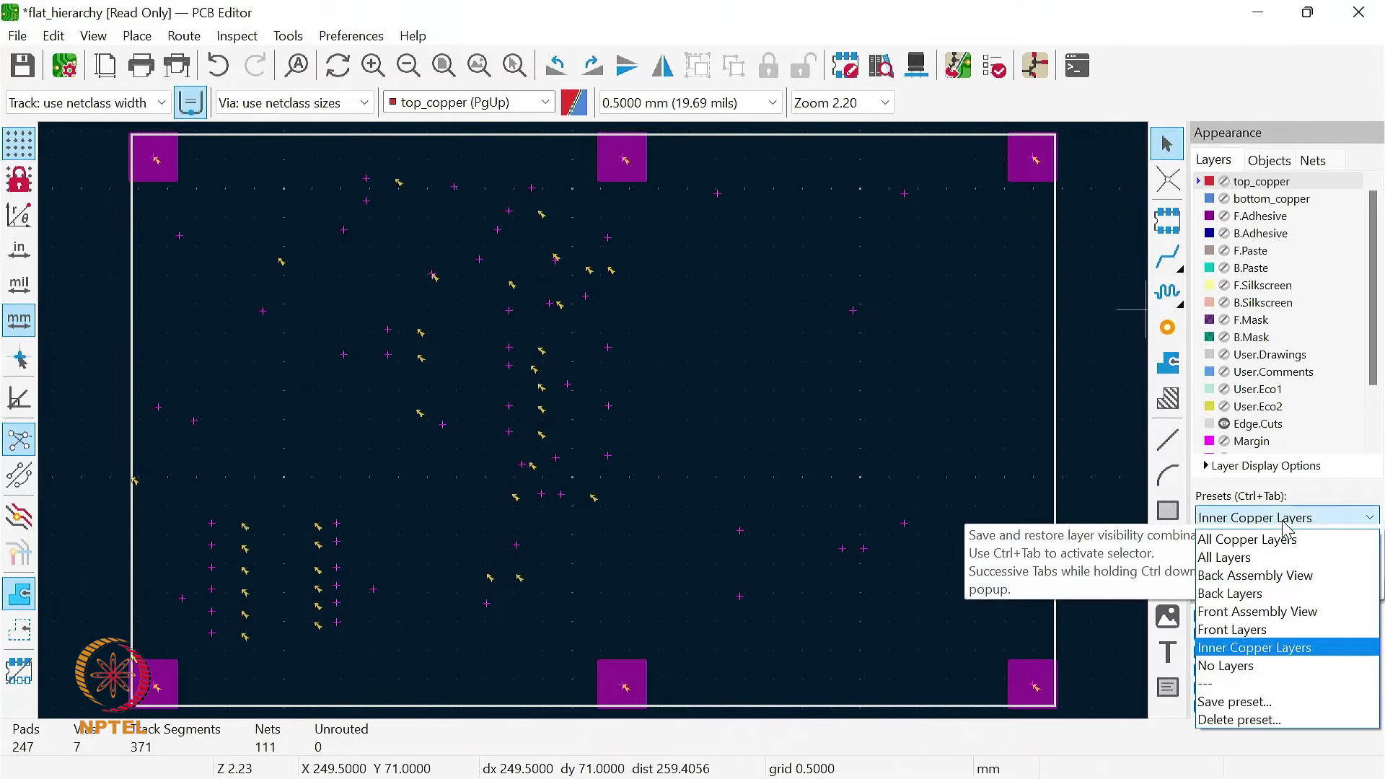
{"action": "left_click", "coordinate": [1289, 631]}
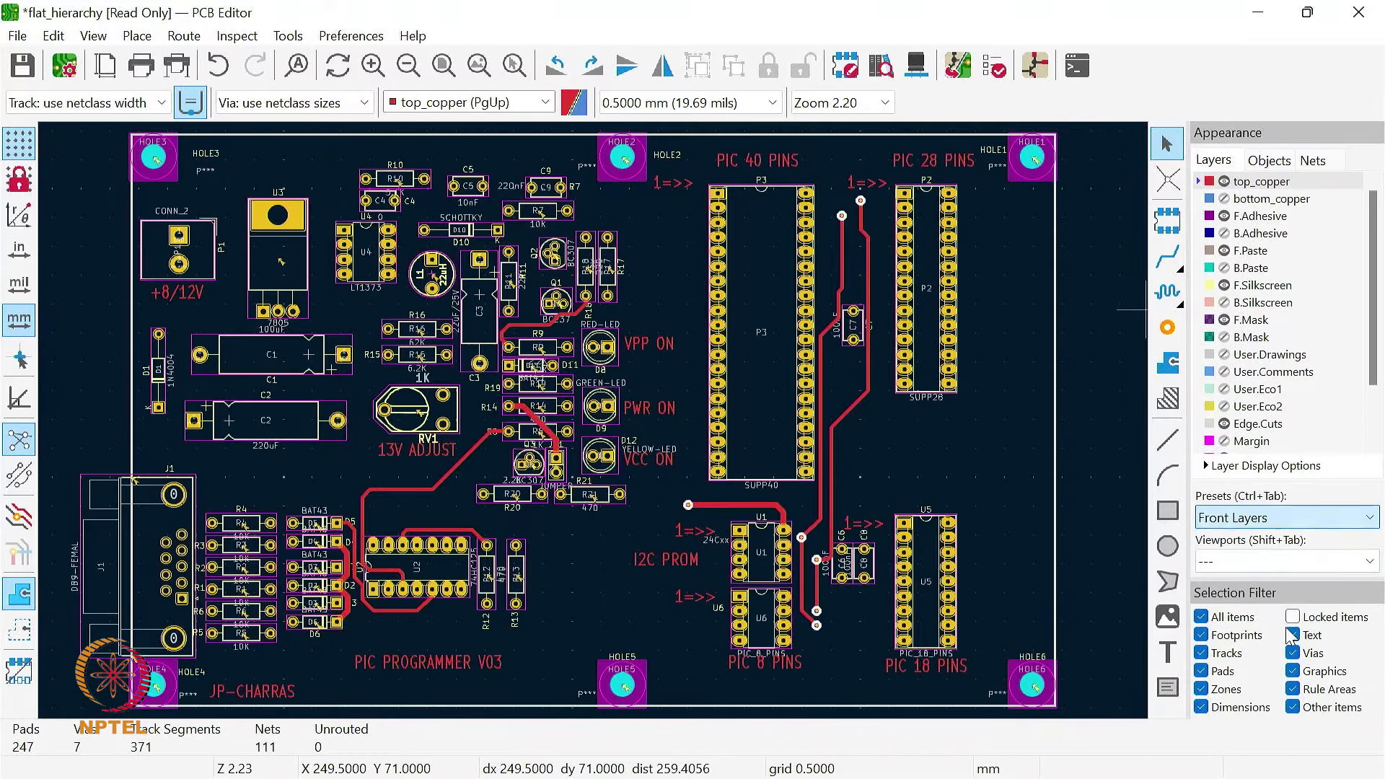
{"action": "left_click", "coordinate": [1276, 523]}
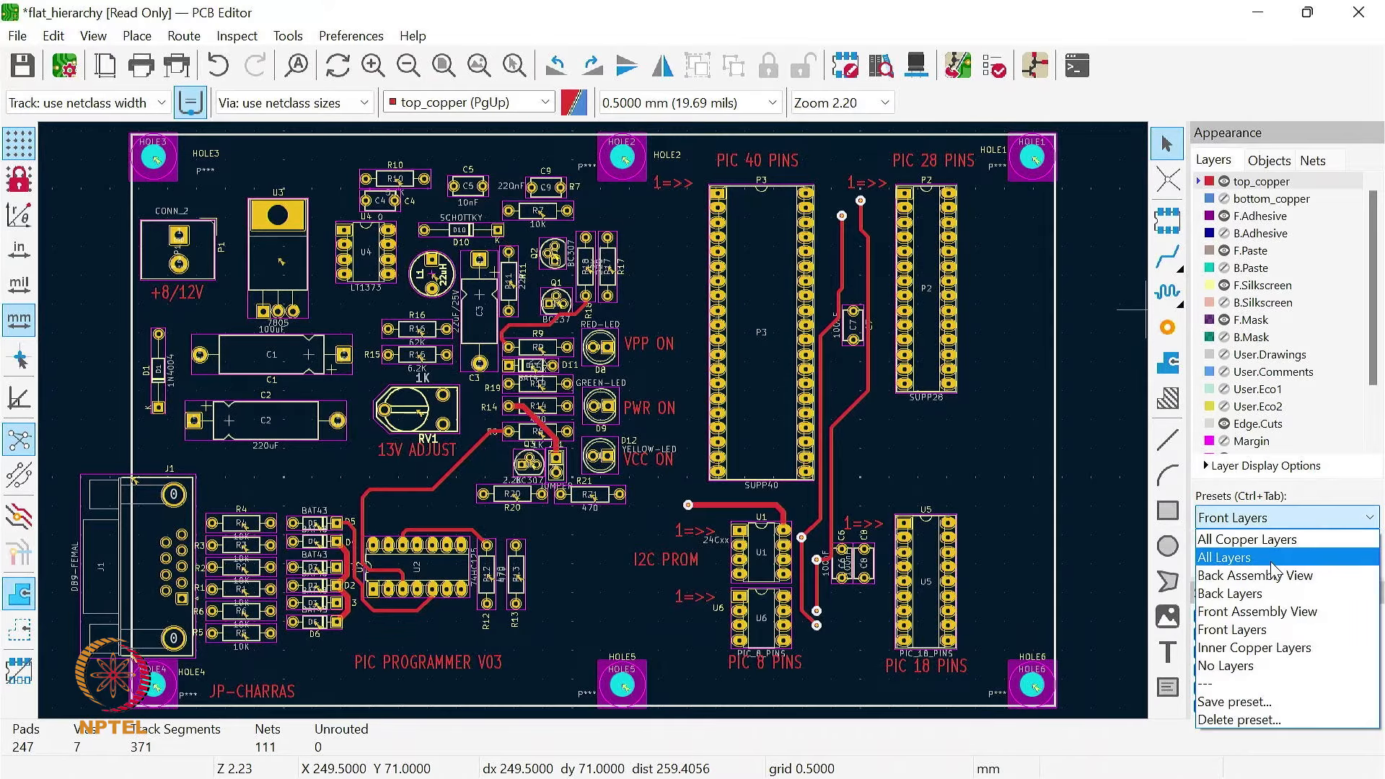
{"action": "left_click", "coordinate": [1273, 558]}
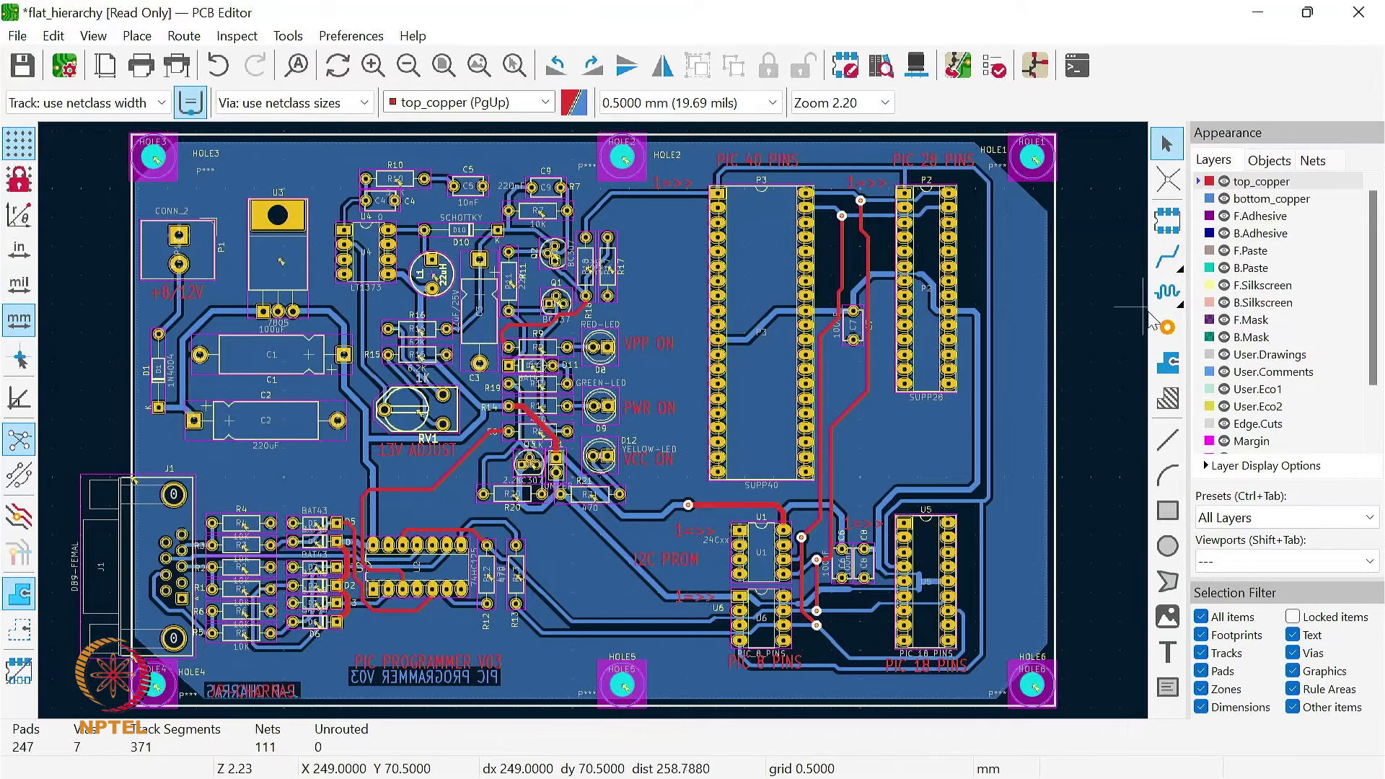
Step: Close the PCB Editor, discarding the changes to flat_hierarchy.kicad_pcb, and open the Footprint Editor from the project manager
{"action": "left_click", "coordinate": [1359, 15]}
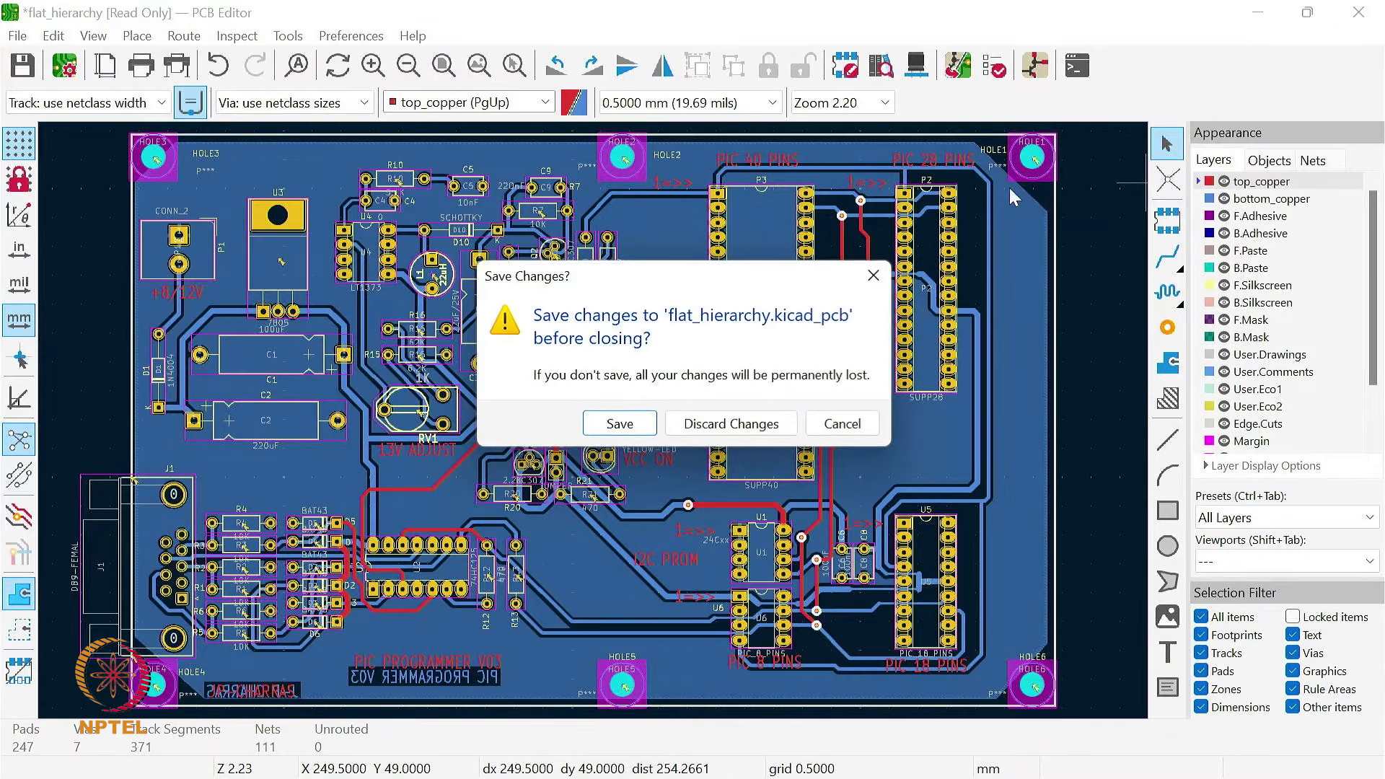
{"action": "left_click", "coordinate": [720, 425]}
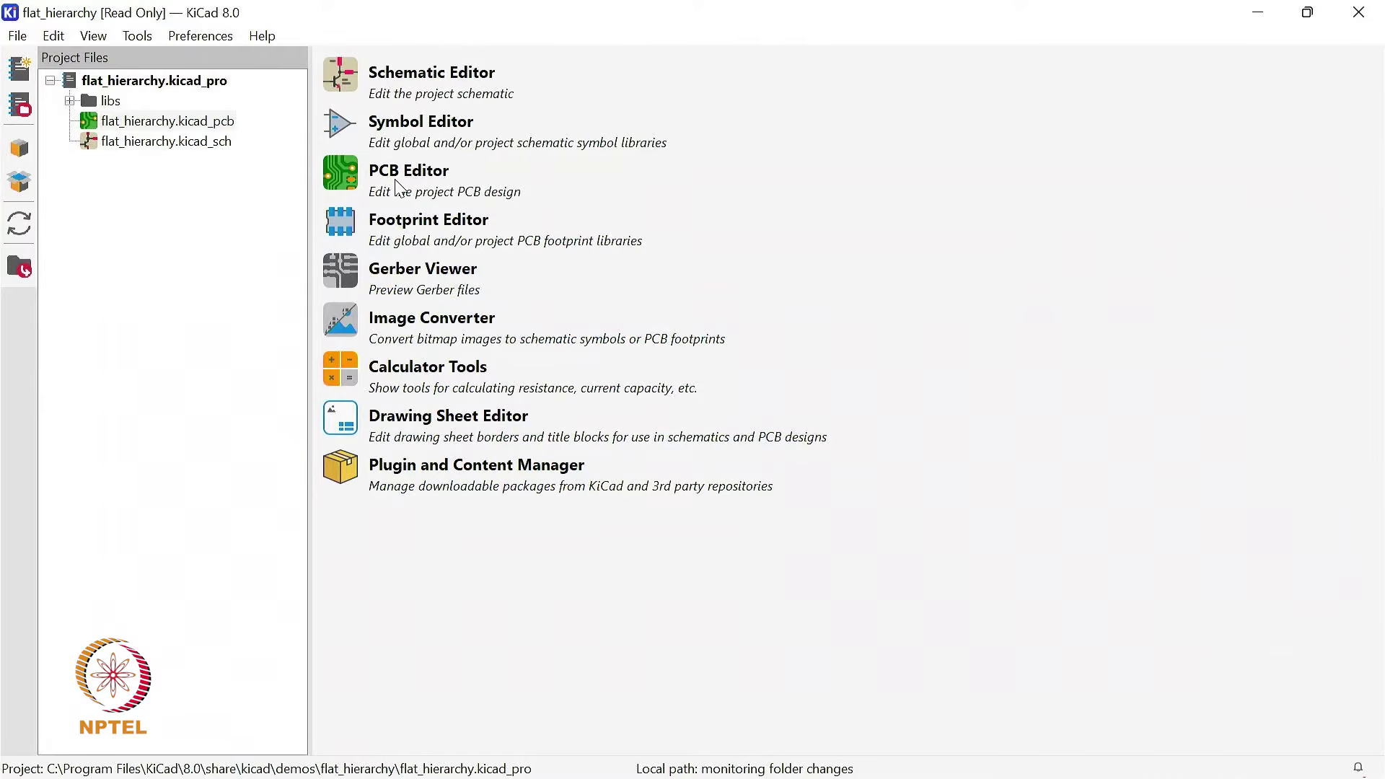
{"action": "left_click", "coordinate": [346, 223]}
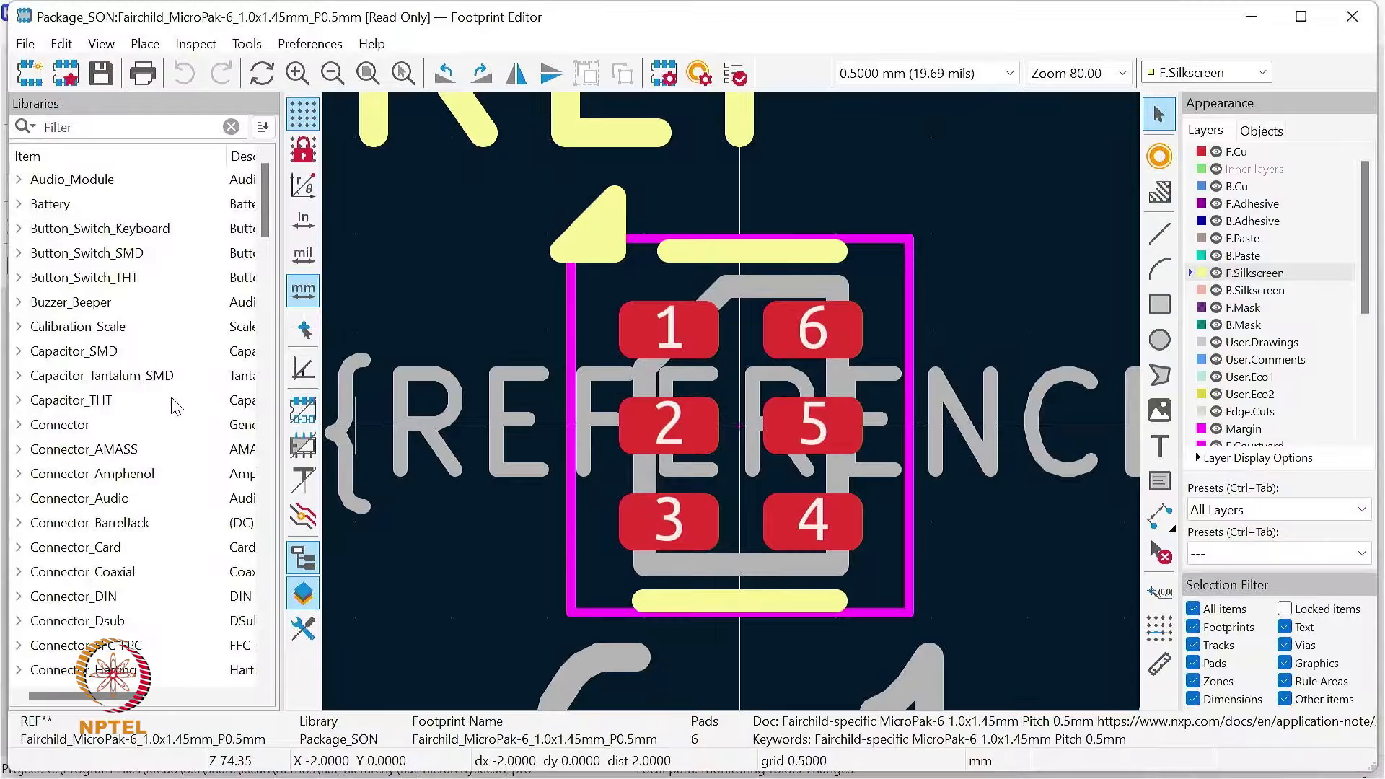
Step: Load and examine the CP_EIA-1608-08_AVX-J footprint from the Capacitor_Tantalum_SMD library, and collapse that library
{"action": "left_click", "coordinate": [19, 375]}
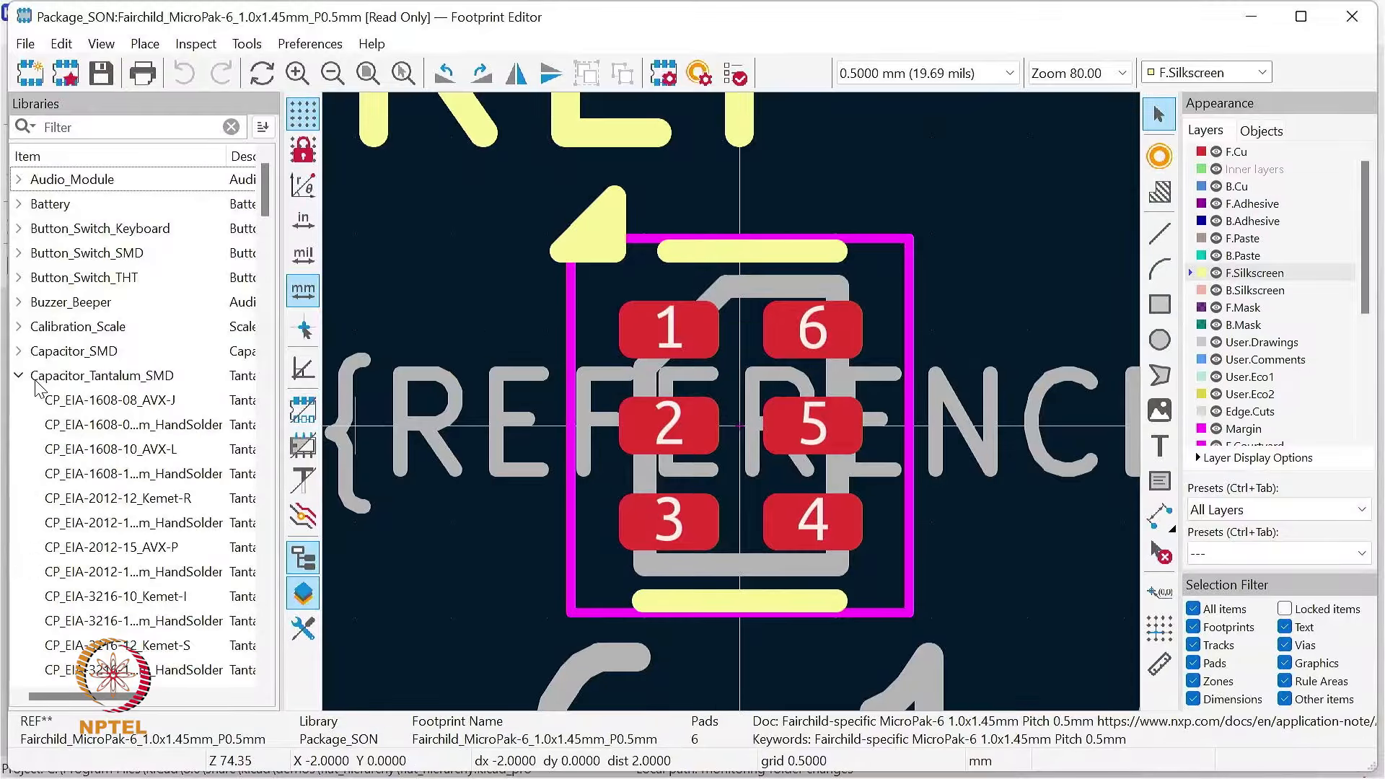
{"action": "left_click", "coordinate": [138, 409]}
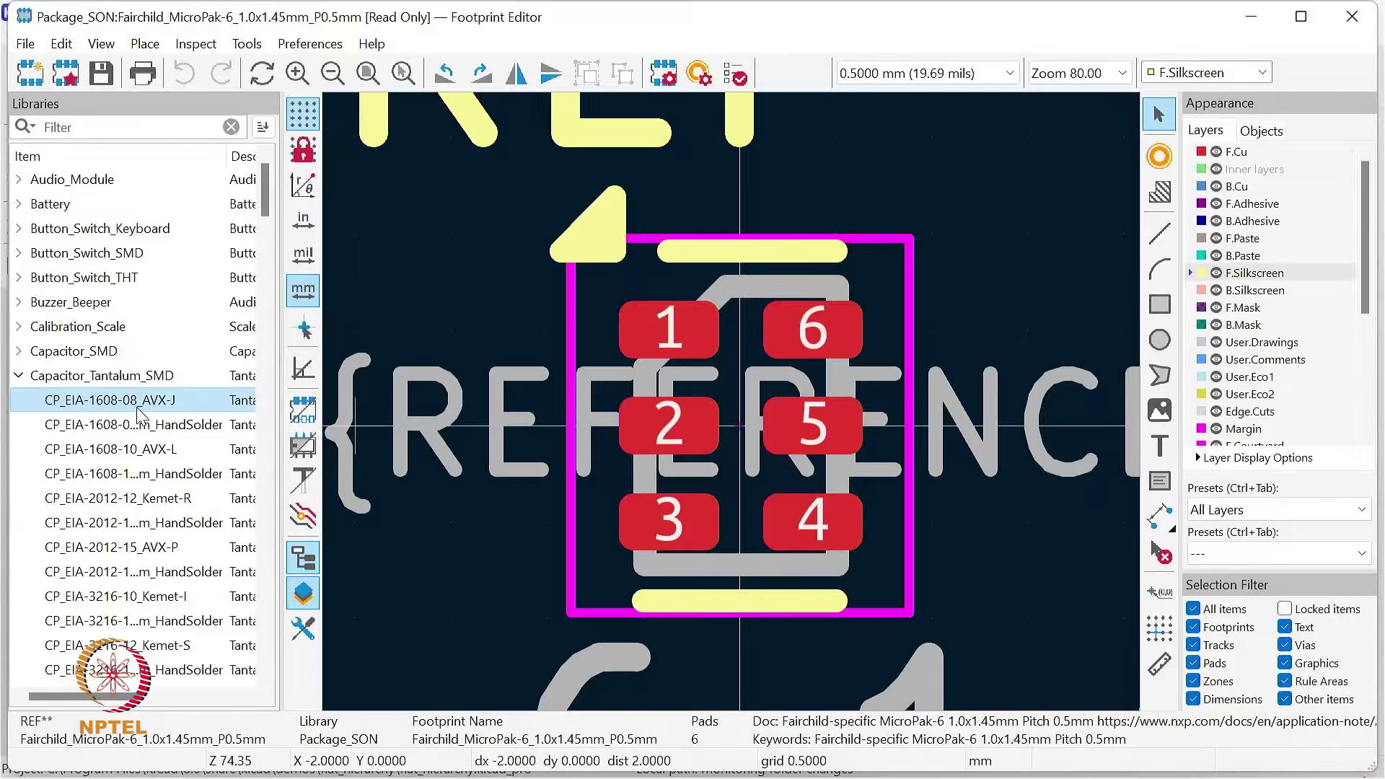
{"action": "double_click", "coordinate": [141, 410]}
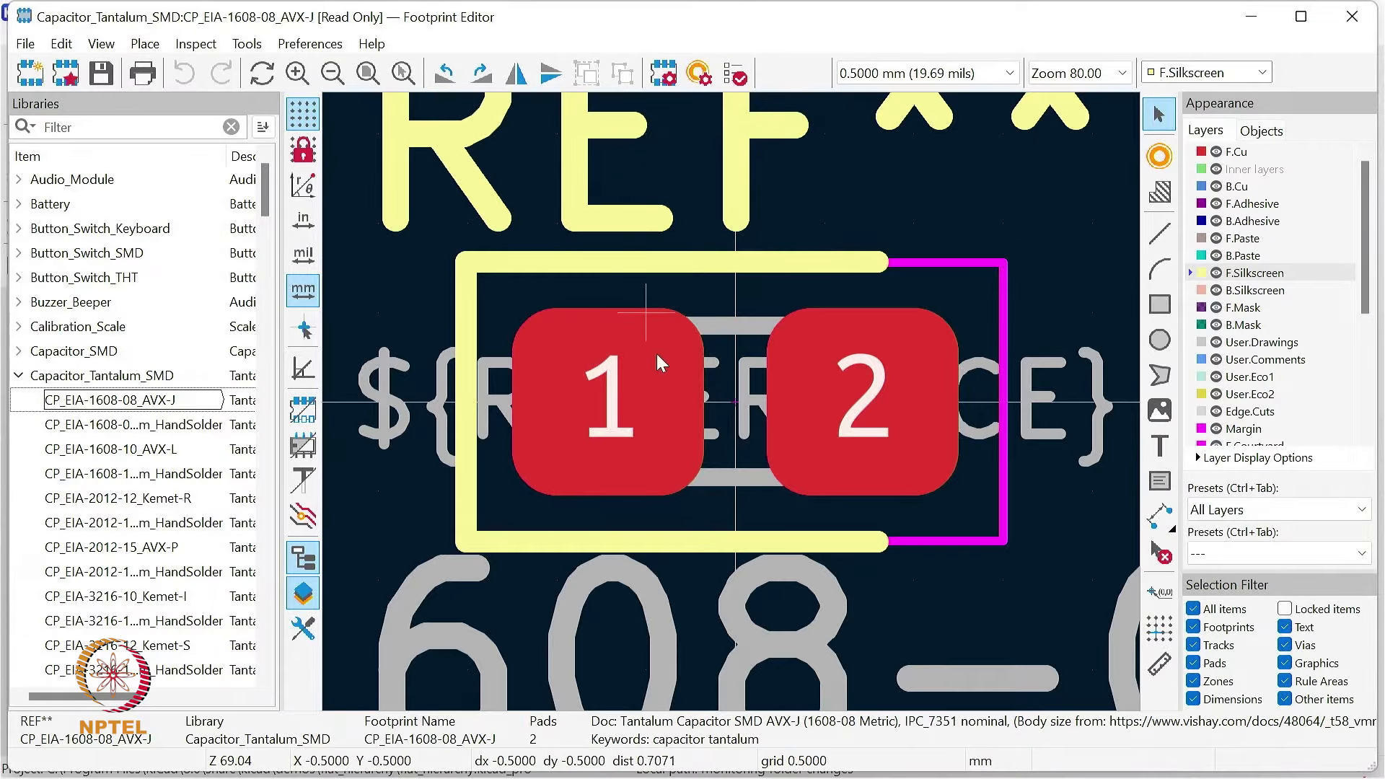
{"action": "scroll", "coordinate": [590, 404], "scroll_direction": "down", "scroll_amount": 6}
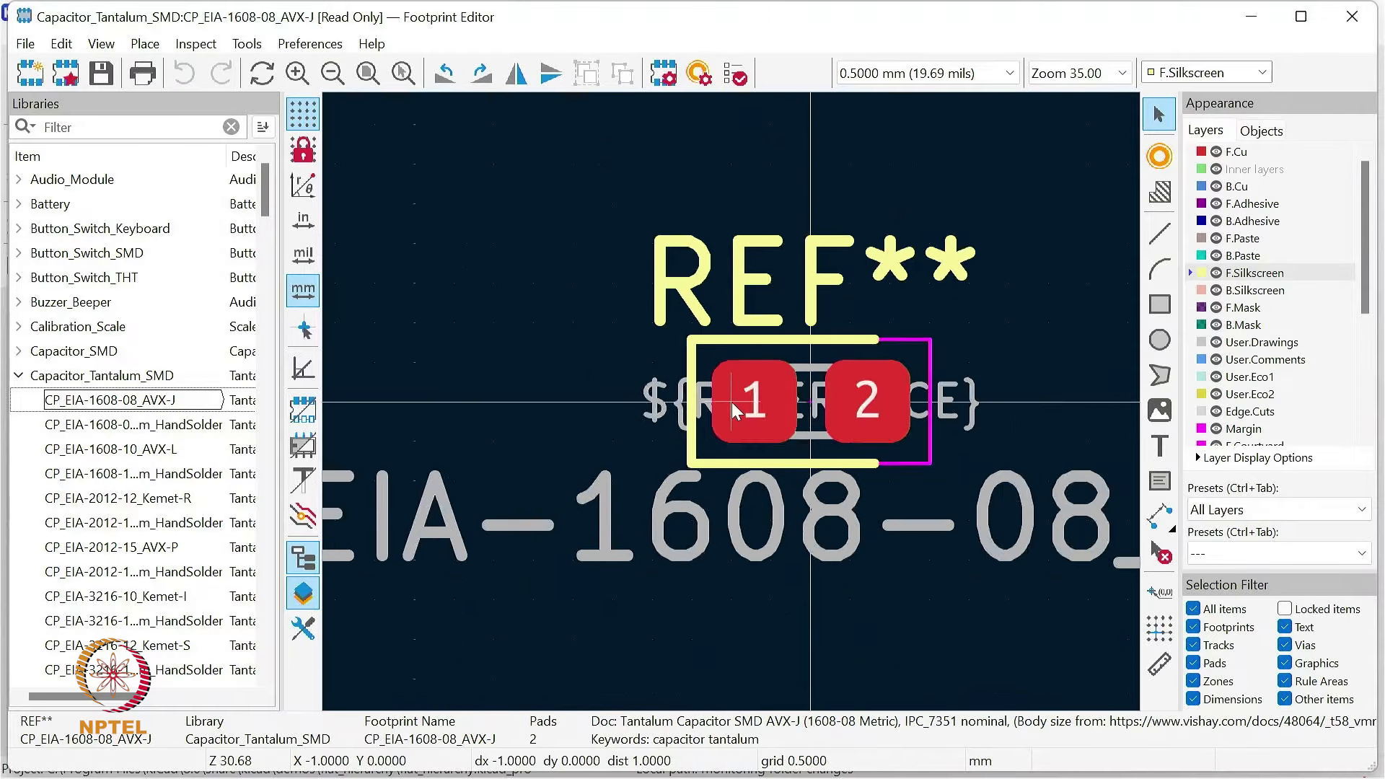
{"action": "scroll", "coordinate": [698, 387], "scroll_direction": "up", "scroll_amount": 5}
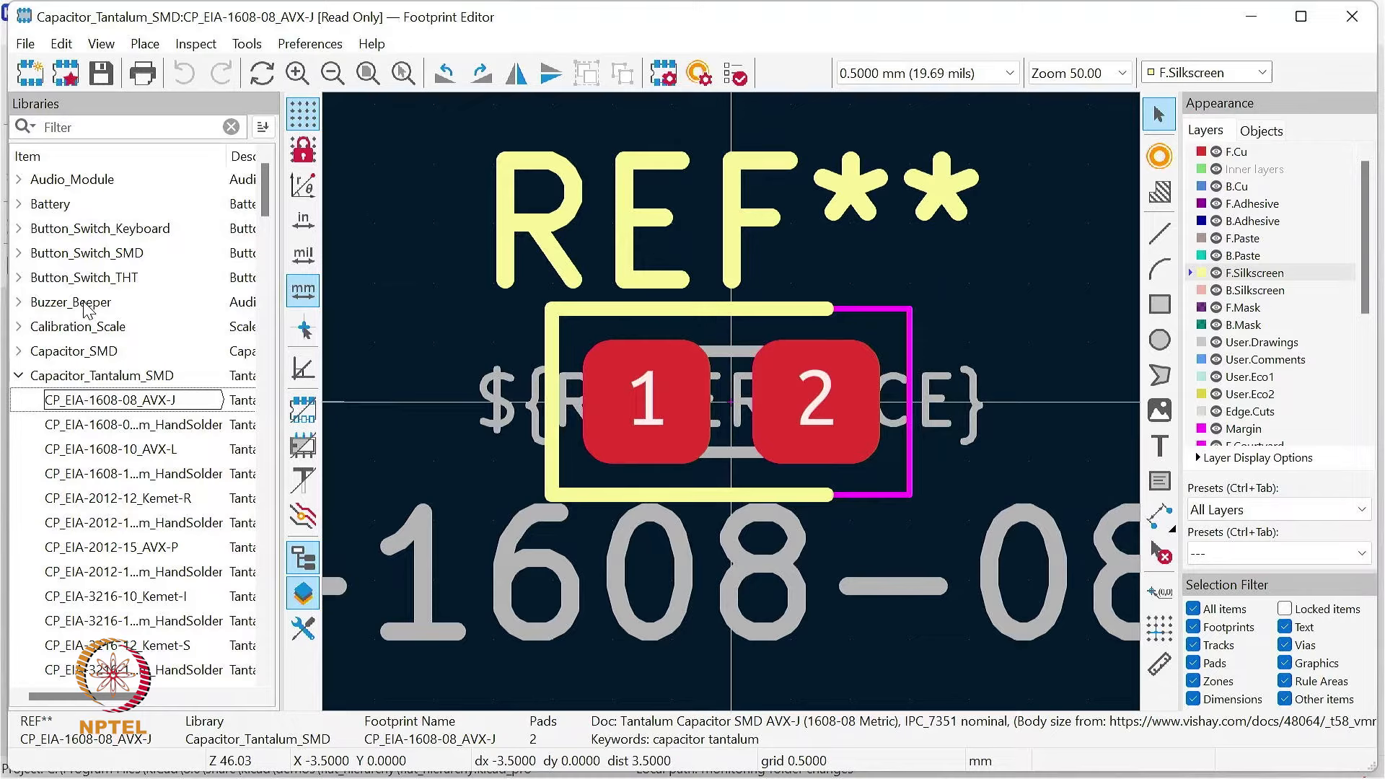
{"action": "scroll", "coordinate": [86, 309], "scroll_direction": "down", "scroll_amount": 8}
{"action": "scroll", "coordinate": [165, 386], "scroll_direction": "up", "scroll_amount": 8}
{"action": "left_click", "coordinate": [18, 376]}
Step: View the 1x02 and 1x05 vertical SMD Pin1Left headers from the Connector_PinHeader_1.00mm library
{"action": "scroll", "coordinate": [78, 500], "scroll_direction": "down", "scroll_amount": 4}
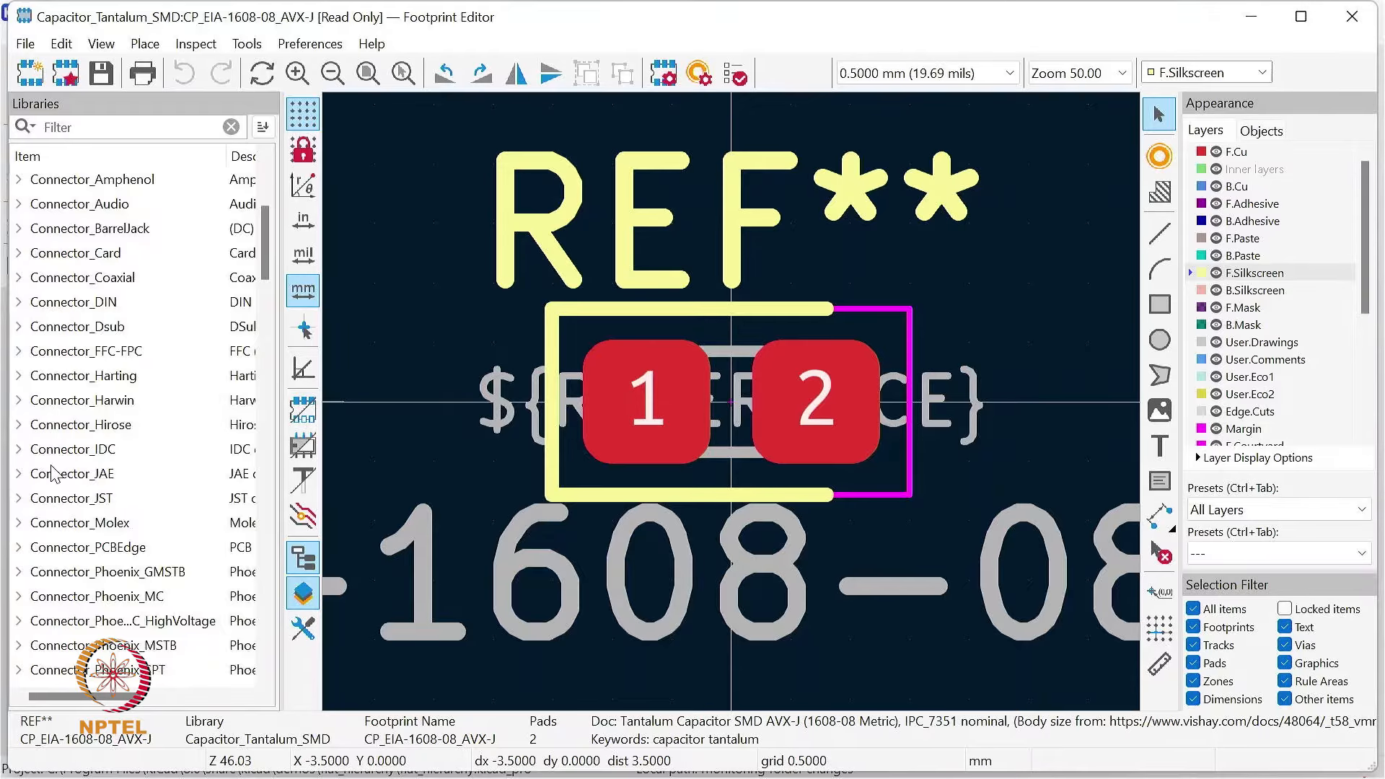
{"action": "scroll", "coordinate": [55, 476], "scroll_direction": "down", "scroll_amount": 3}
{"action": "scroll", "coordinate": [54, 530], "scroll_direction": "down", "scroll_amount": 2}
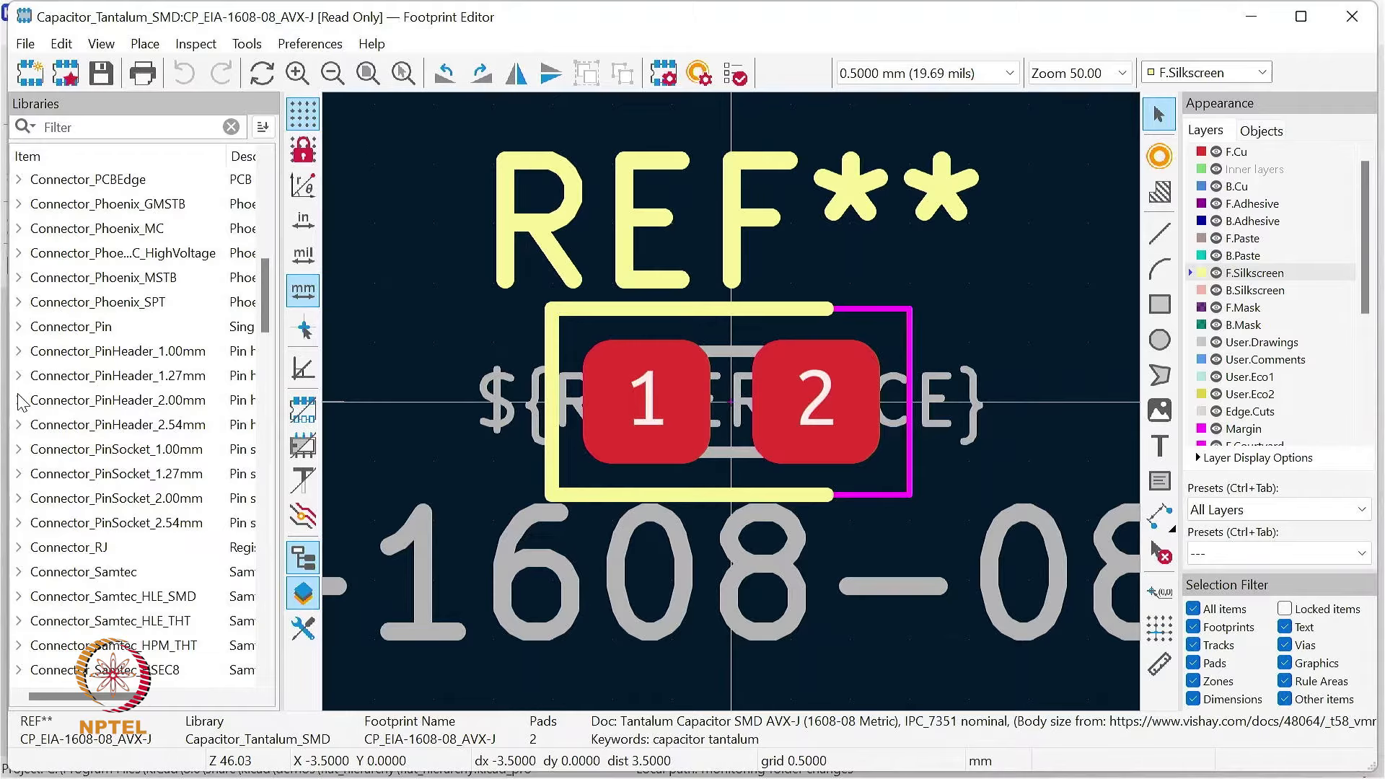
{"action": "left_click", "coordinate": [19, 351]}
{"action": "left_click", "coordinate": [146, 381]}
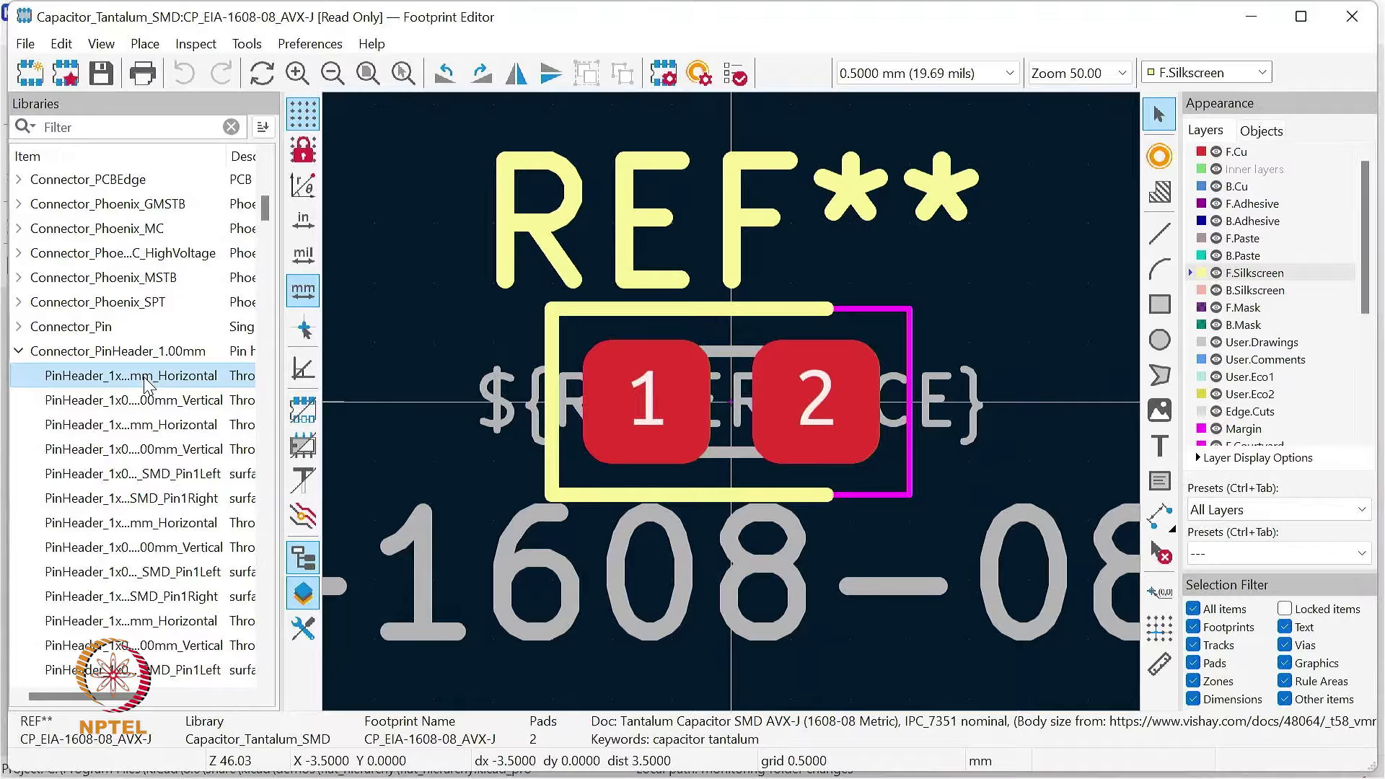
{"action": "double_click", "coordinate": [146, 381]}
{"action": "double_click", "coordinate": [137, 473]}
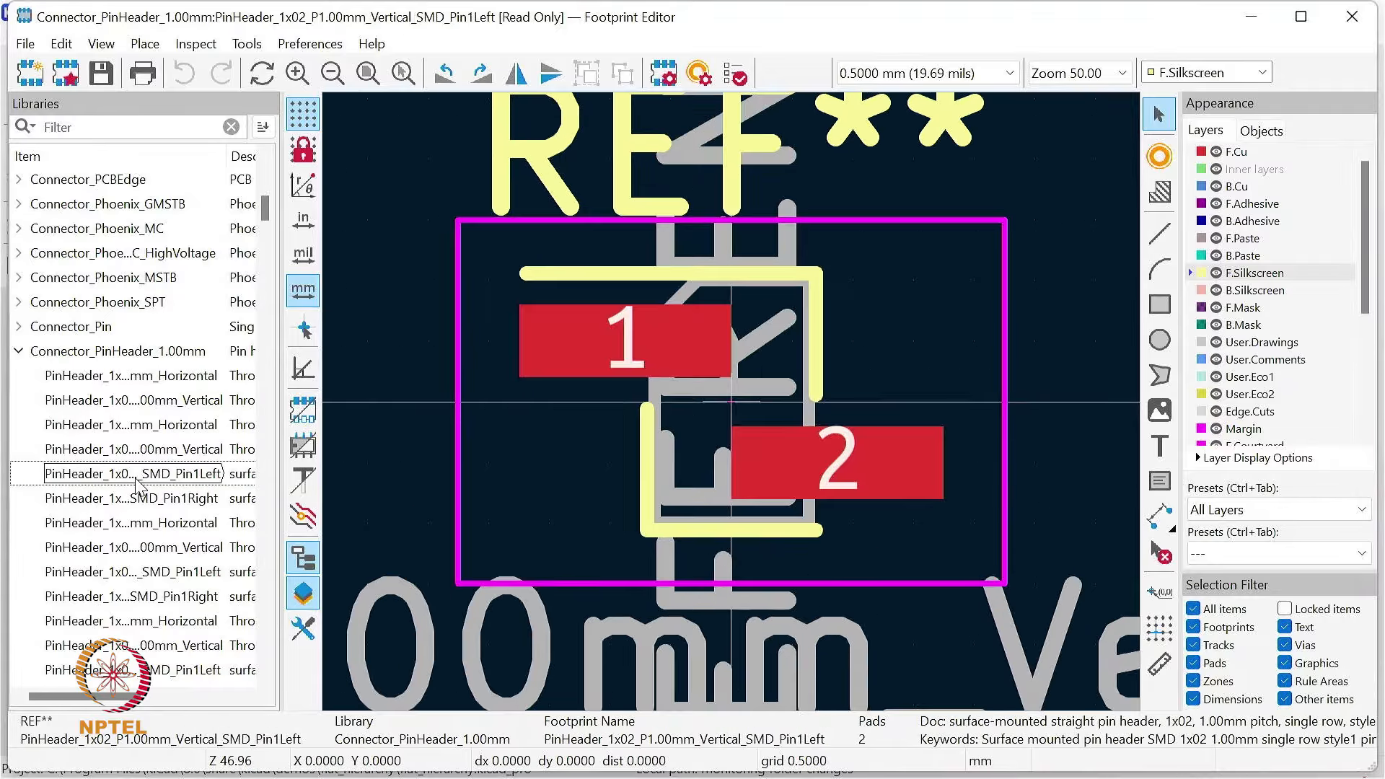
{"action": "scroll", "coordinate": [157, 509], "scroll_direction": "down", "scroll_amount": 4}
{"action": "double_click", "coordinate": [137, 475]}
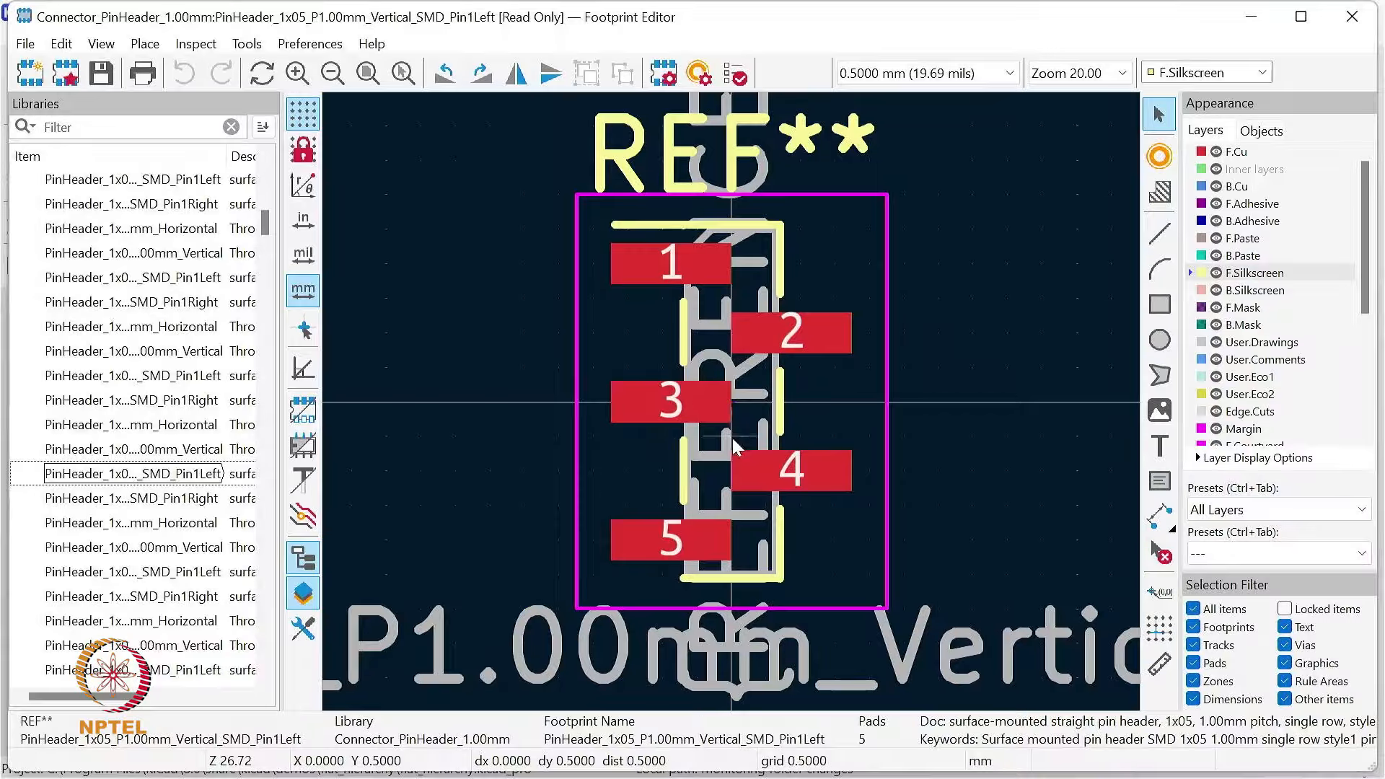
Step: Close the Footprint Editor, look at the Gerber Viewer, and return to the project manager
{"action": "left_click", "coordinate": [1341, 20]}
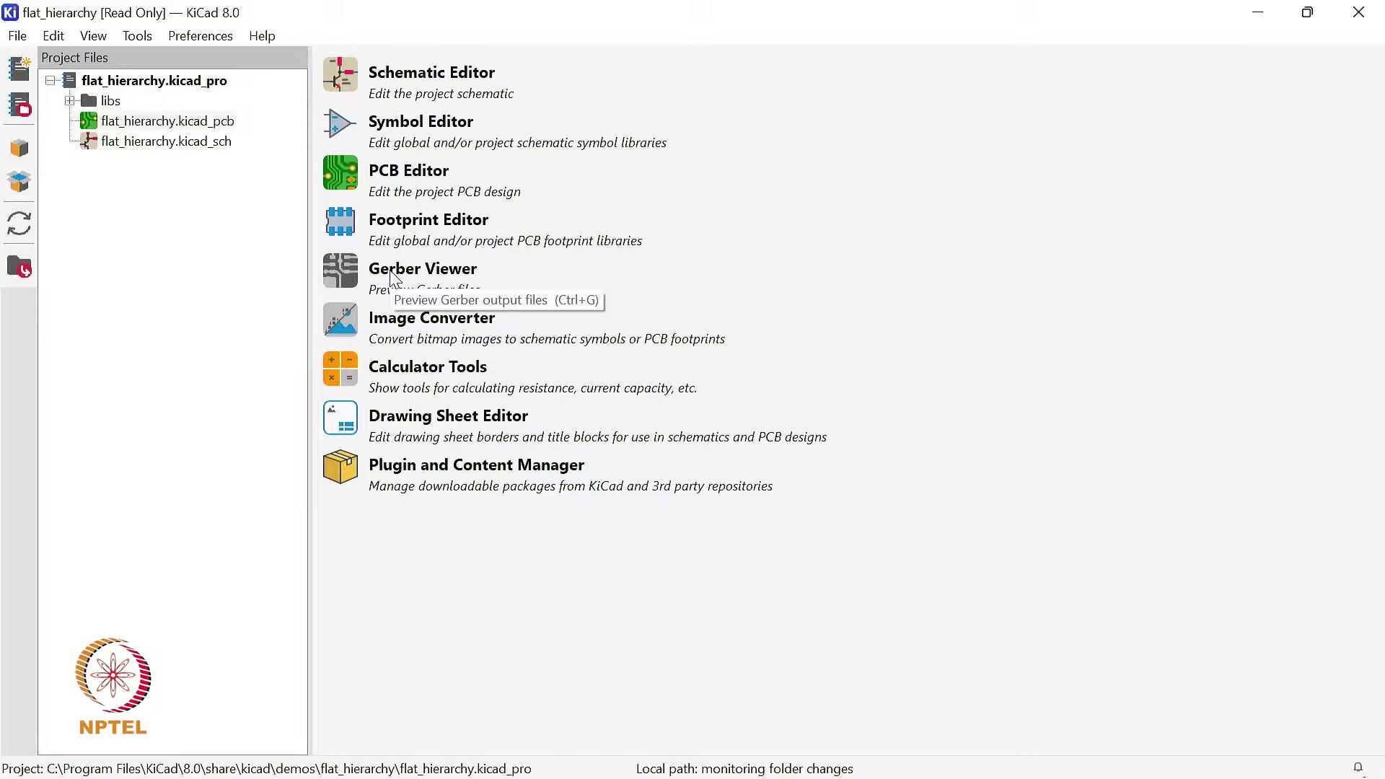
{"action": "left_click", "coordinate": [336, 271]}
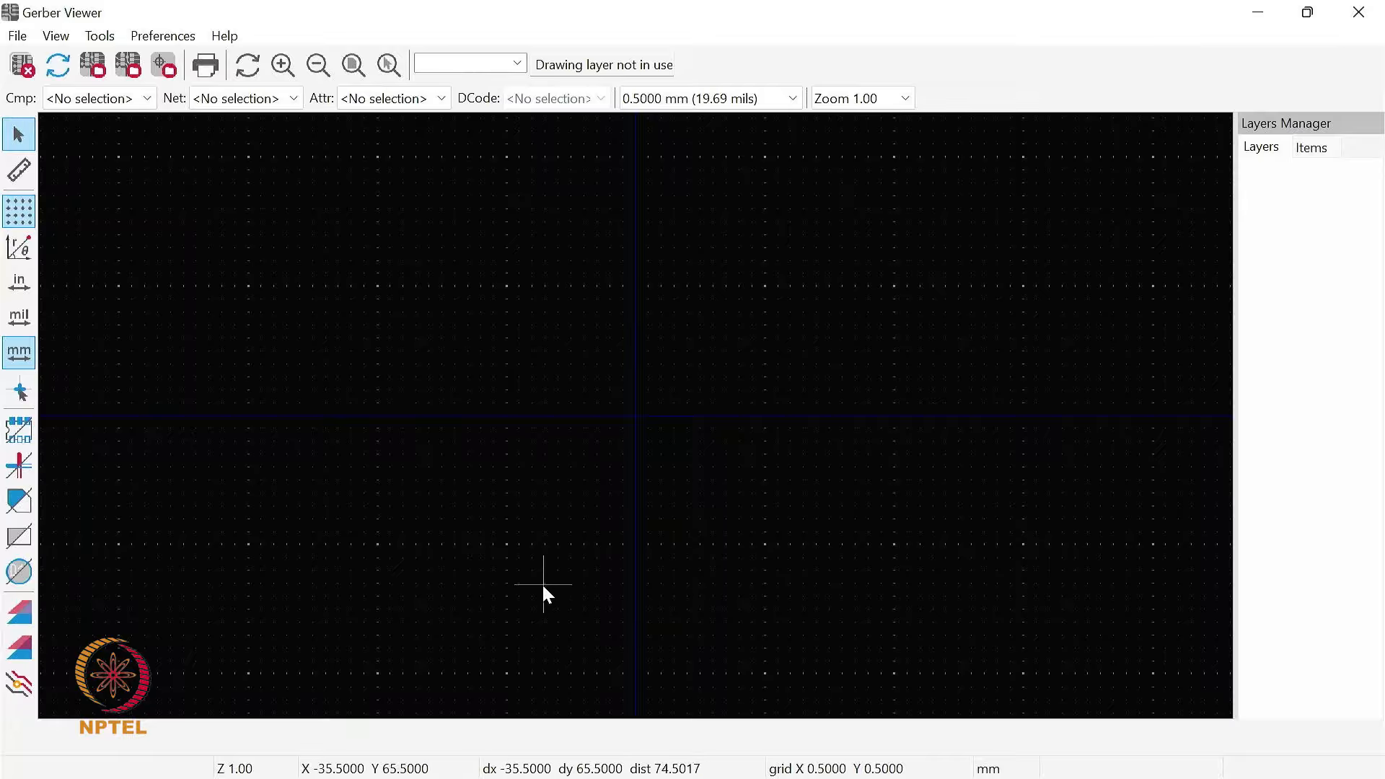
{"action": "left_click", "coordinate": [1359, 13]}
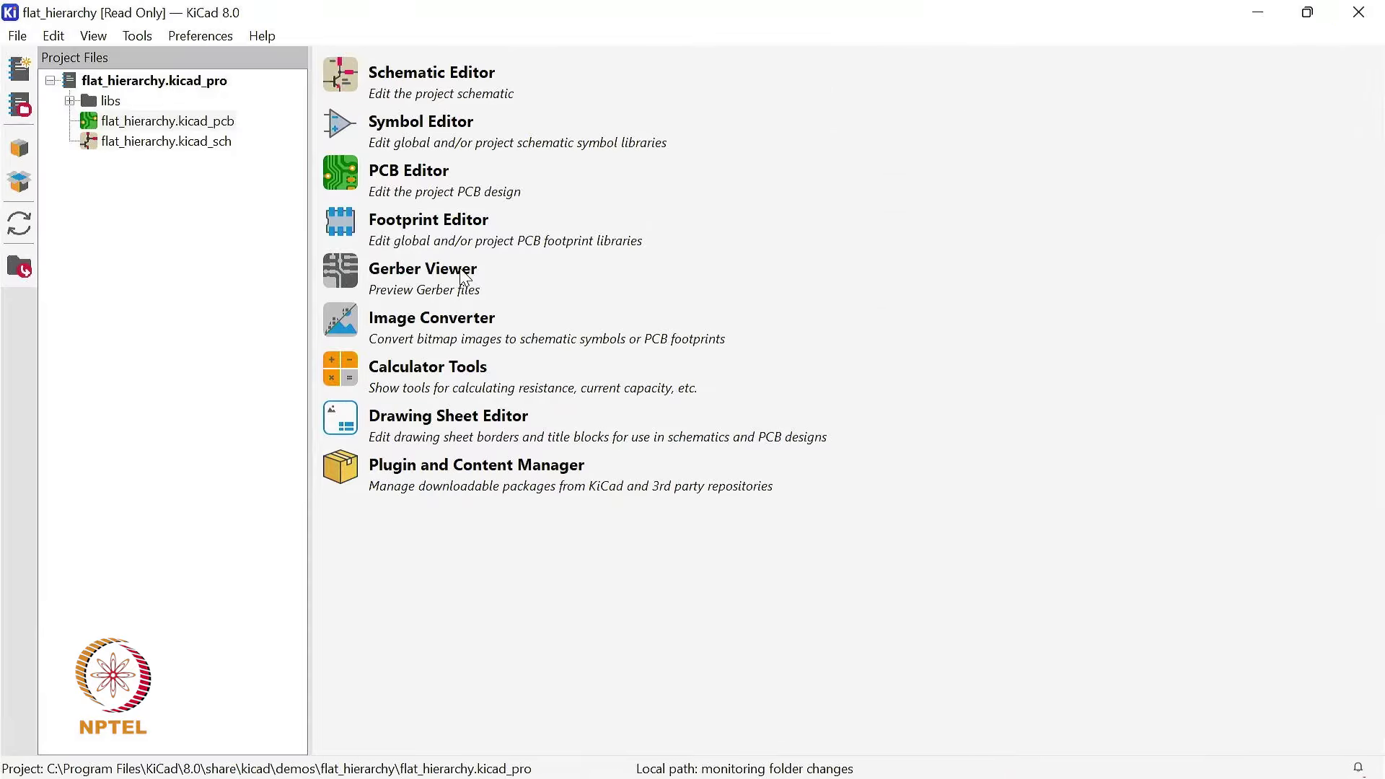
Step: Open the flat_hierarchy board in the PCB Editor, return to the project manager, and reopen the board
{"action": "left_click", "coordinate": [341, 175]}
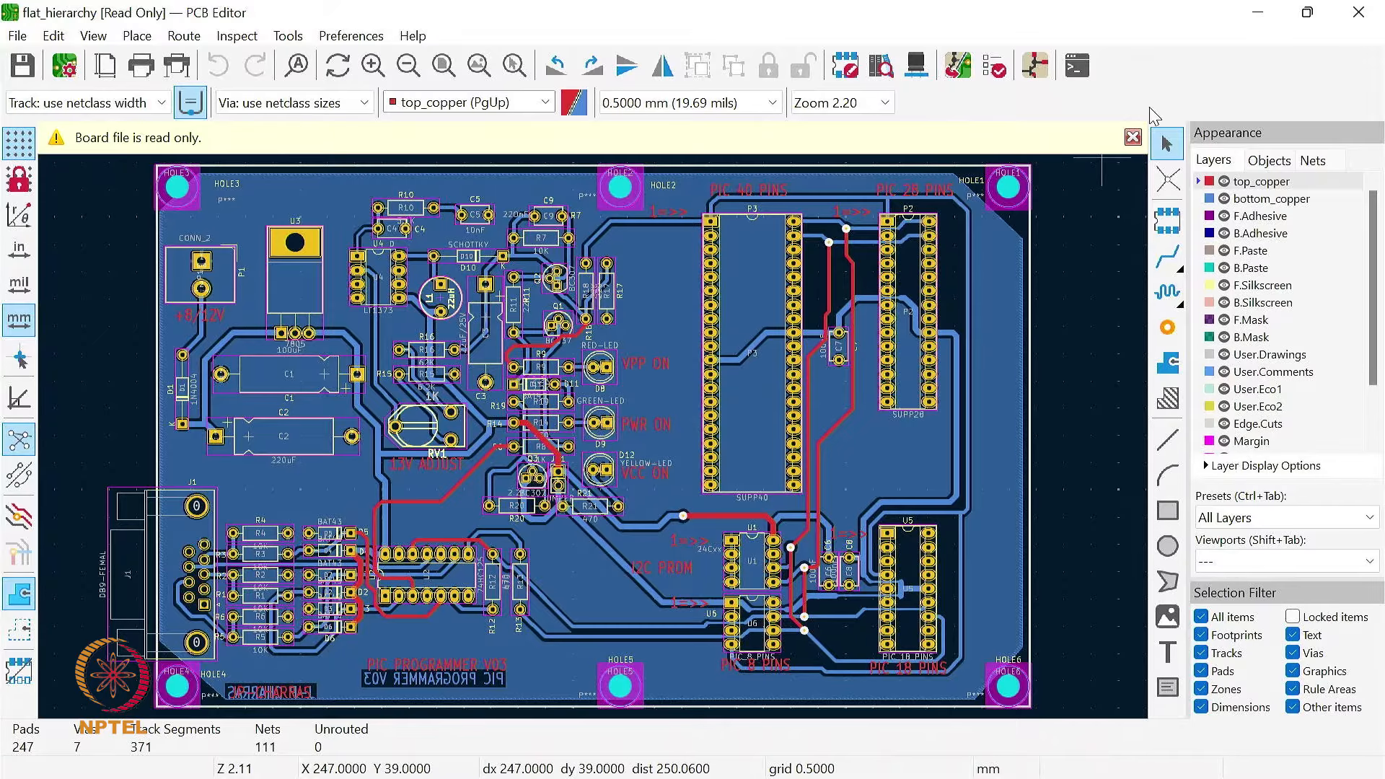
{"action": "left_click", "coordinate": [1359, 15]}
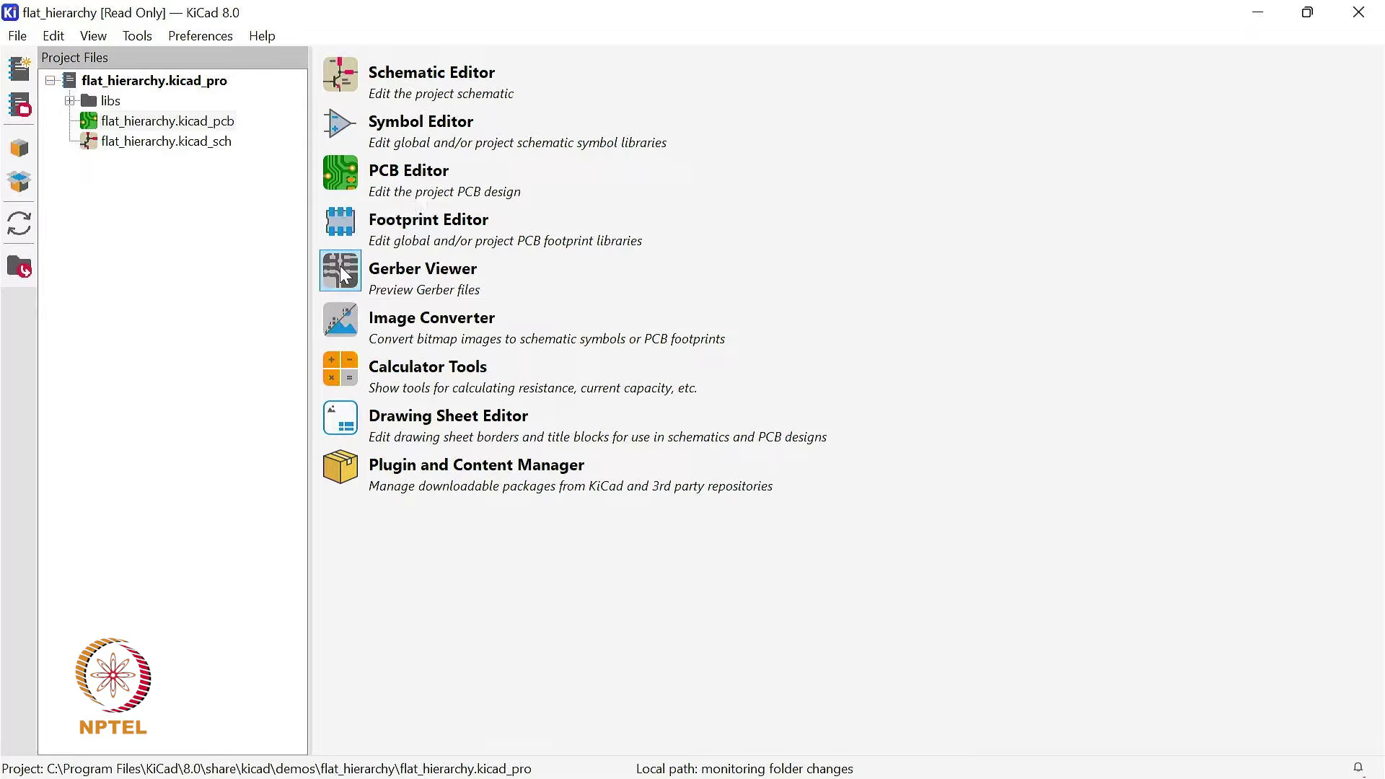
{"action": "left_click", "coordinate": [336, 179]}
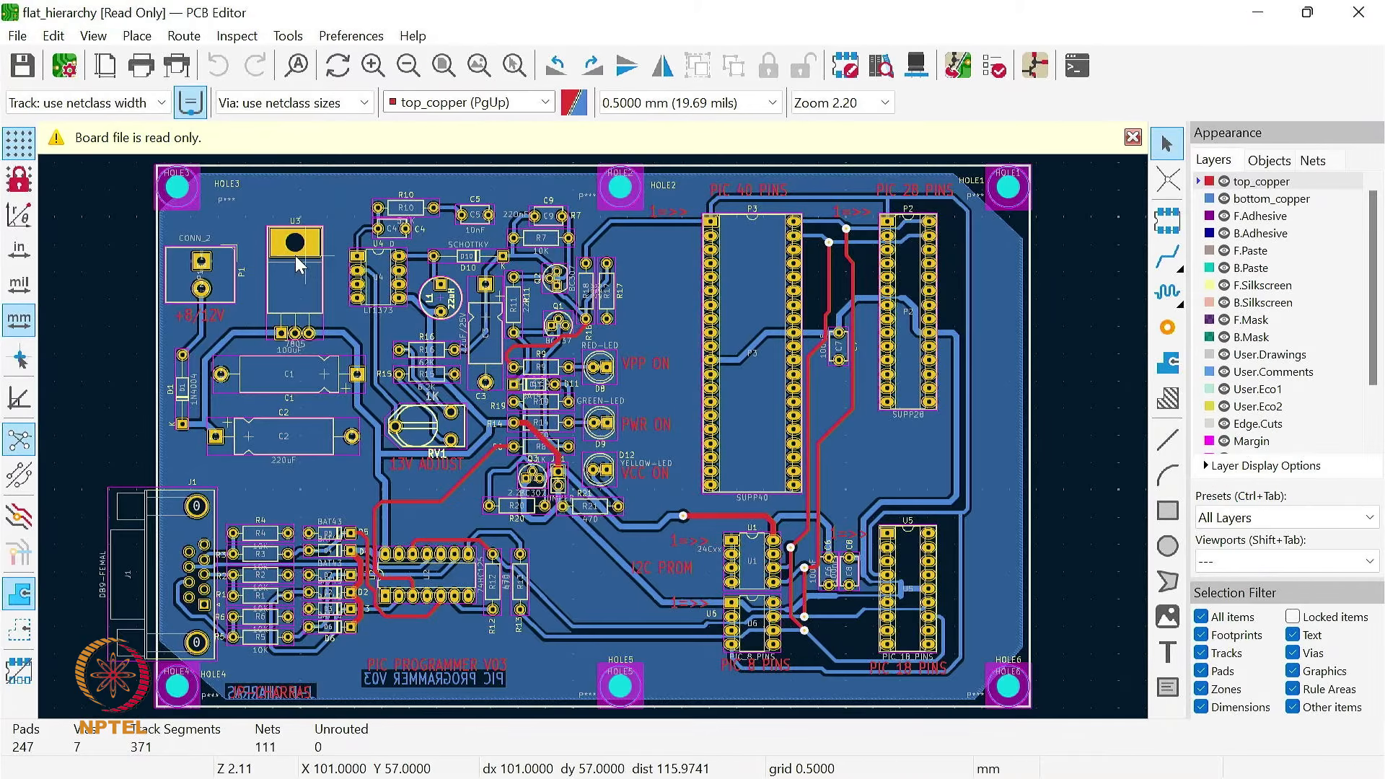
Step: Review the fabrication outputs and the Gerber plot settings of the board, and close the Plot dialog without plotting
{"action": "left_click", "coordinate": [18, 36]}
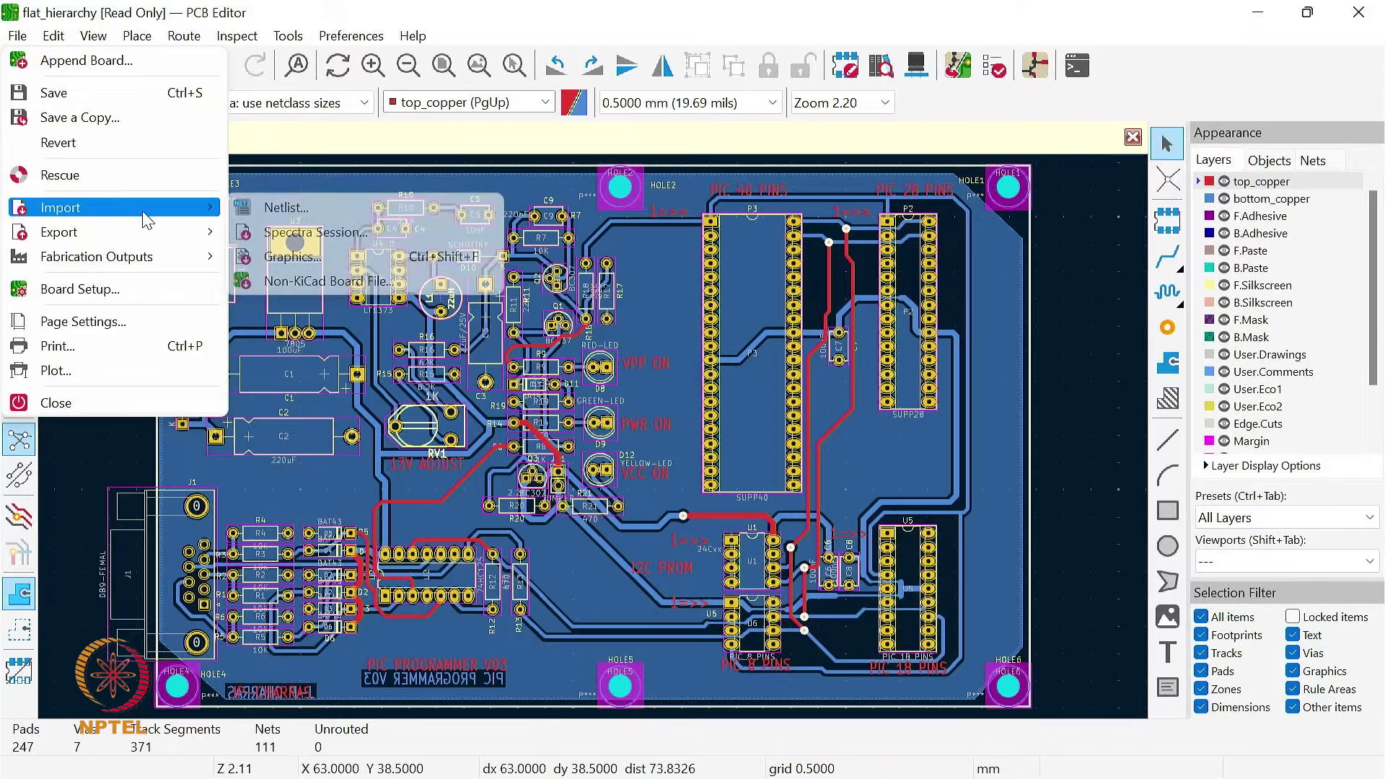
{"action": "mouse_move", "coordinate": [181, 234]}
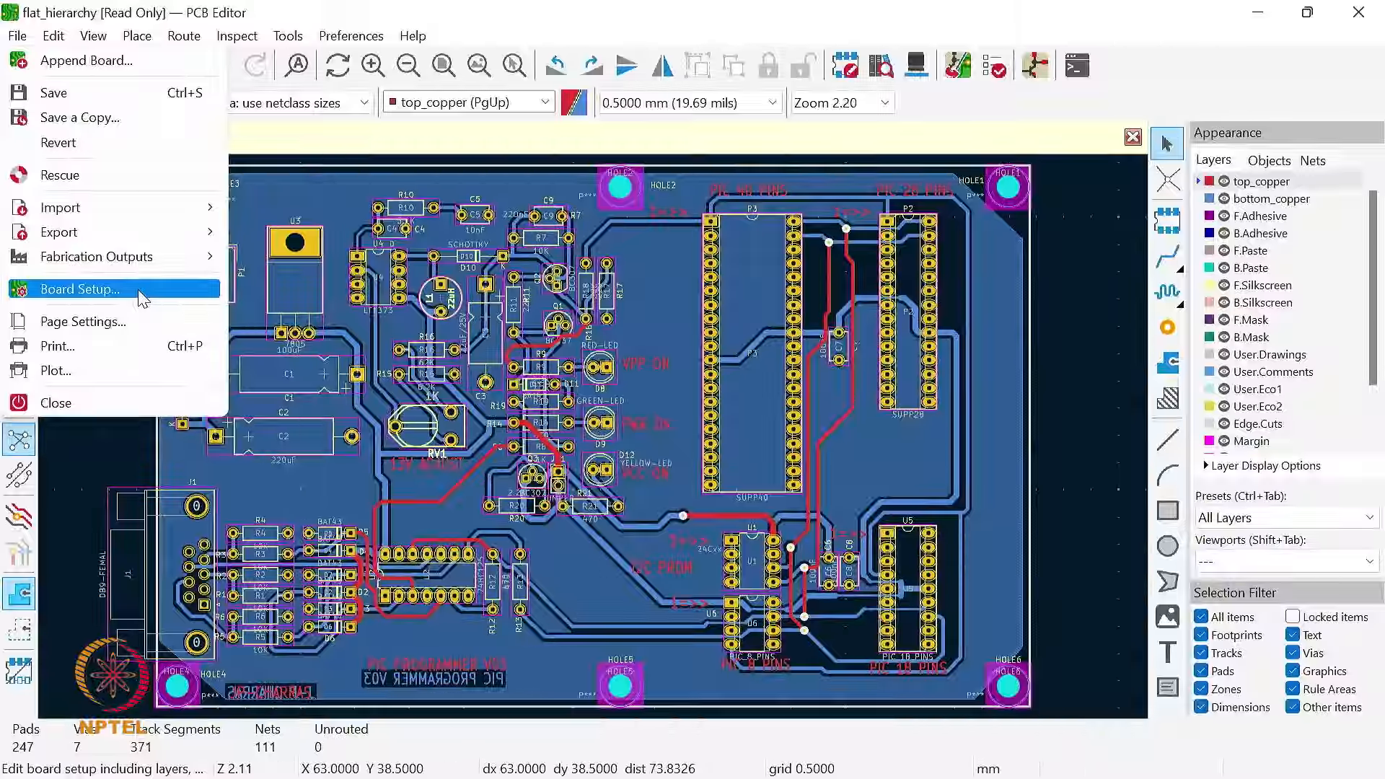
{"action": "mouse_move", "coordinate": [142, 264]}
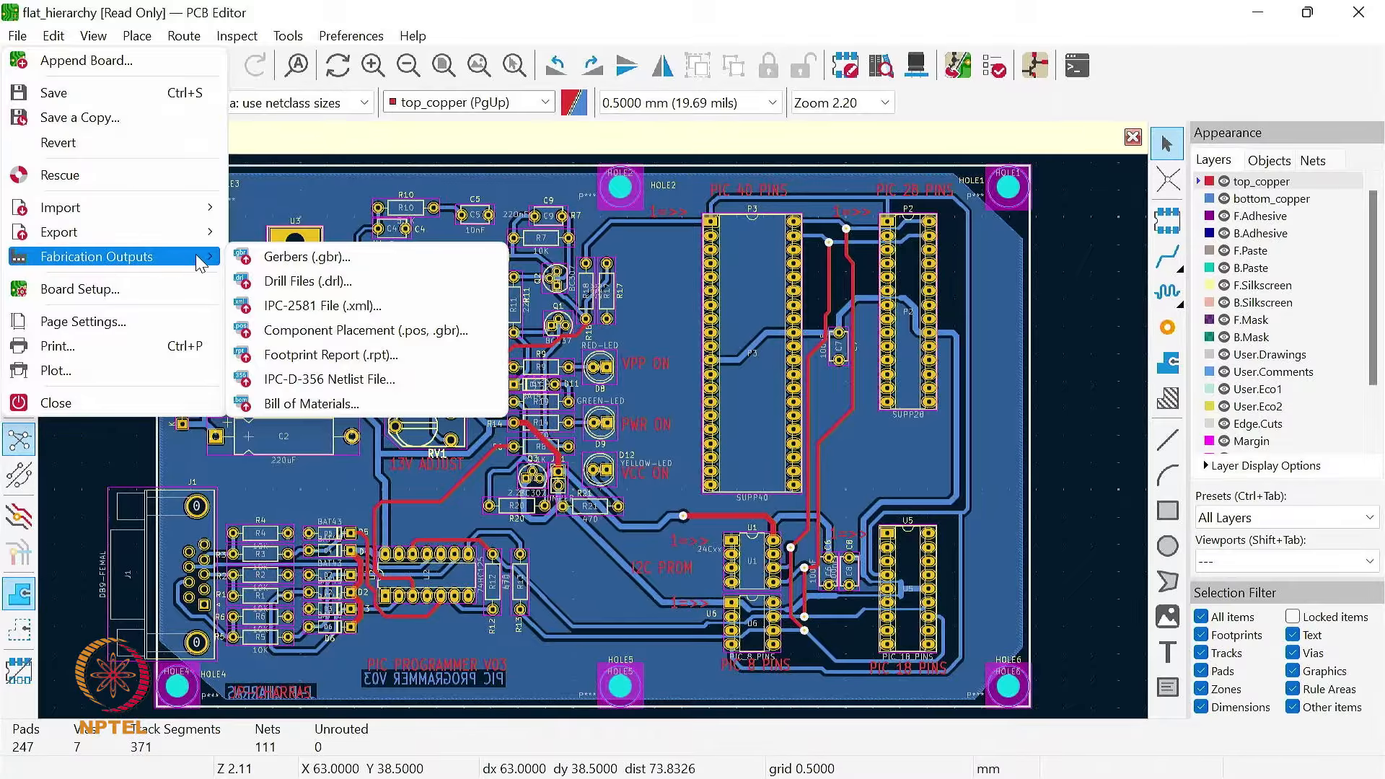
{"action": "left_click", "coordinate": [377, 266]}
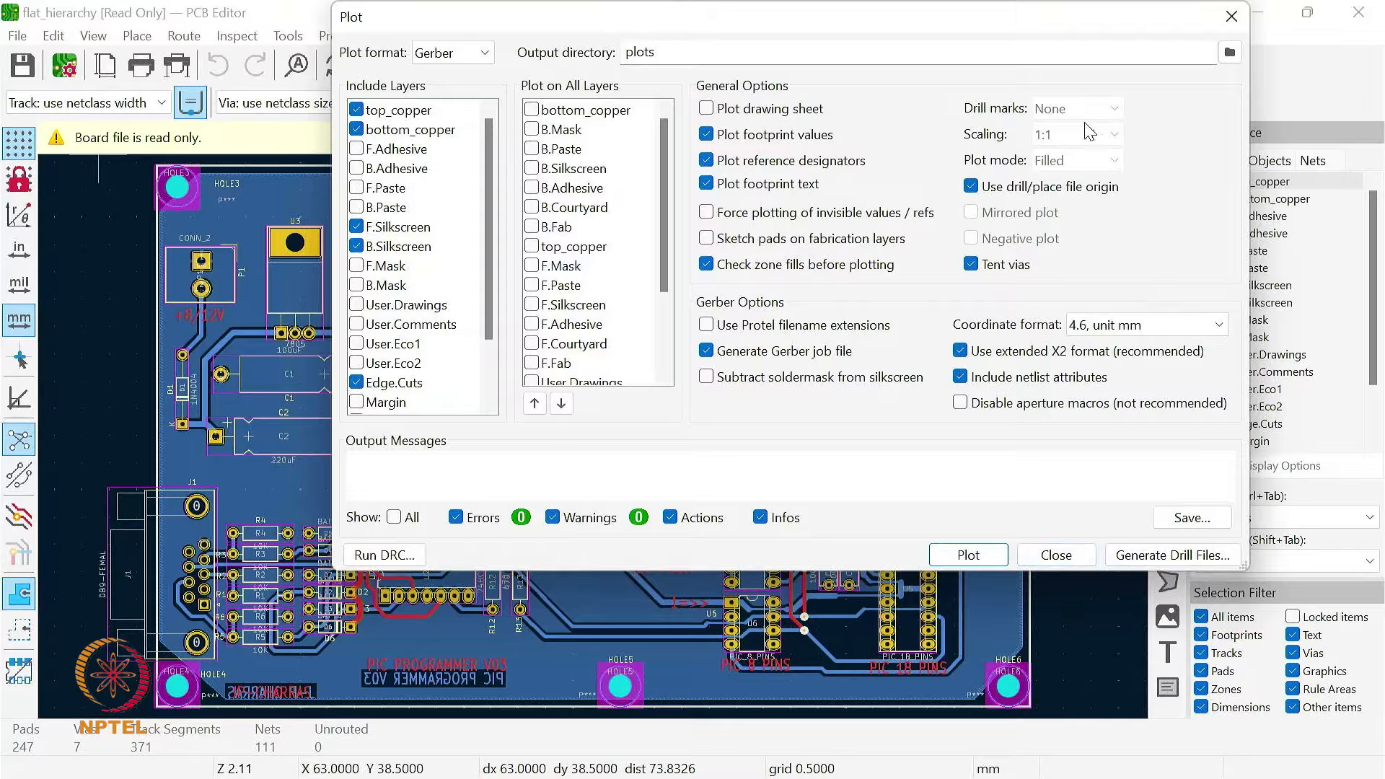
{"action": "left_click", "coordinate": [1231, 18]}
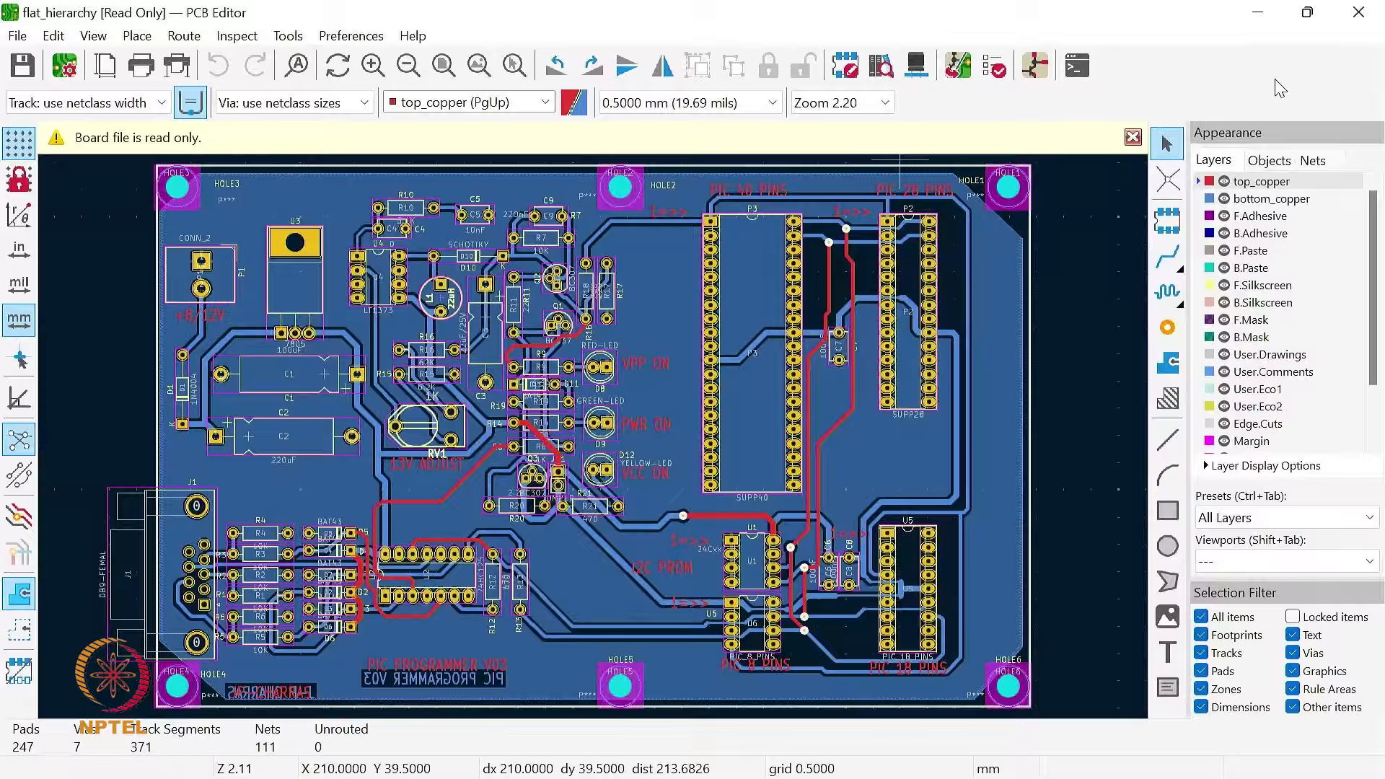
Step: Close the PCB Editor and open the Image Converter from the project manager
{"action": "left_click", "coordinate": [1358, 12]}
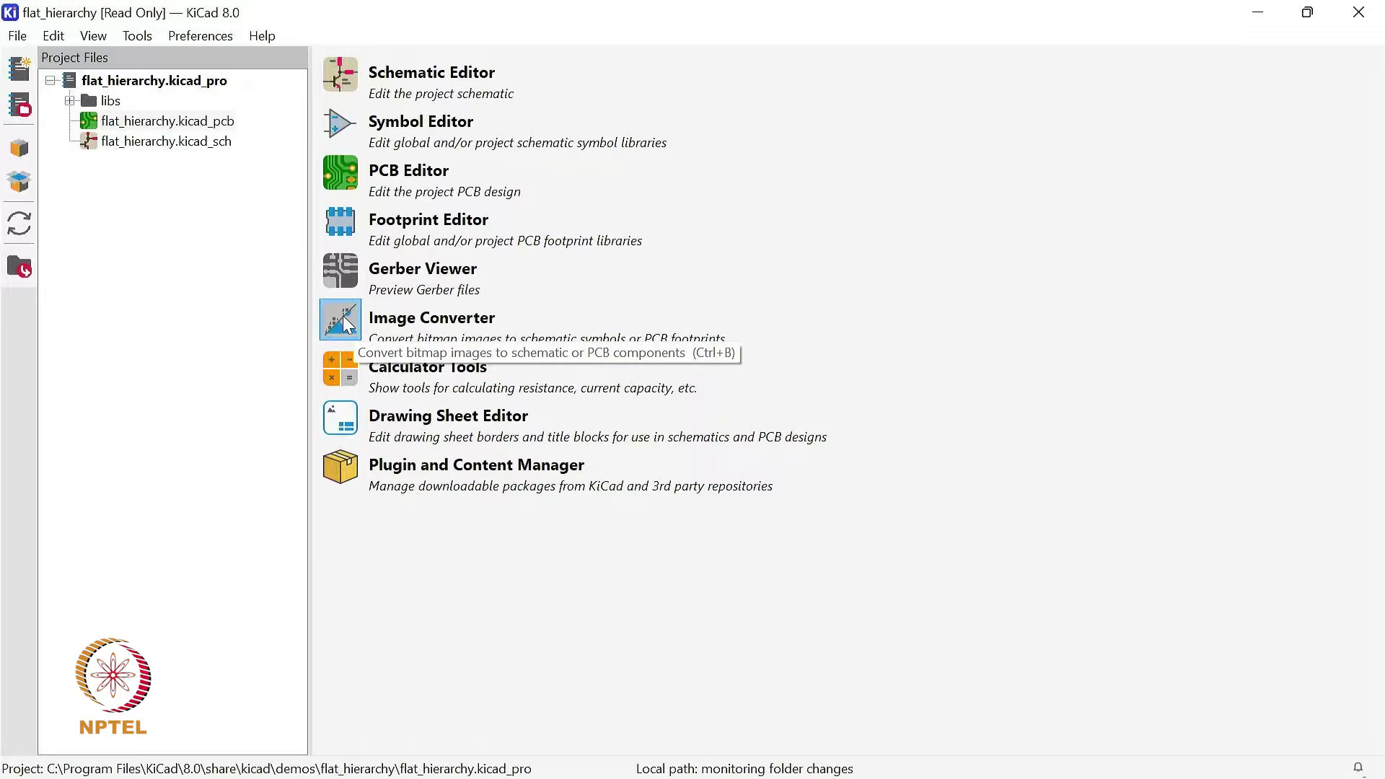
{"action": "left_click", "coordinate": [344, 315]}
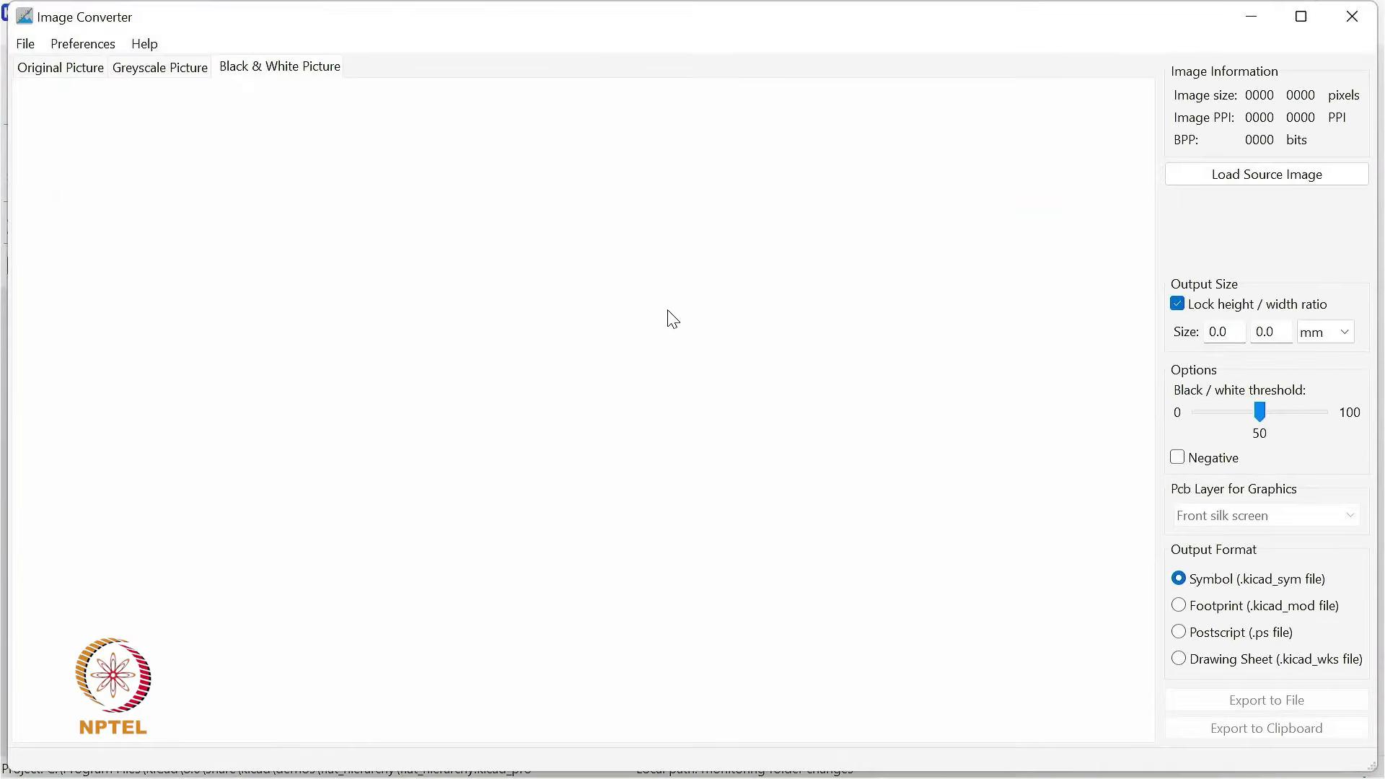